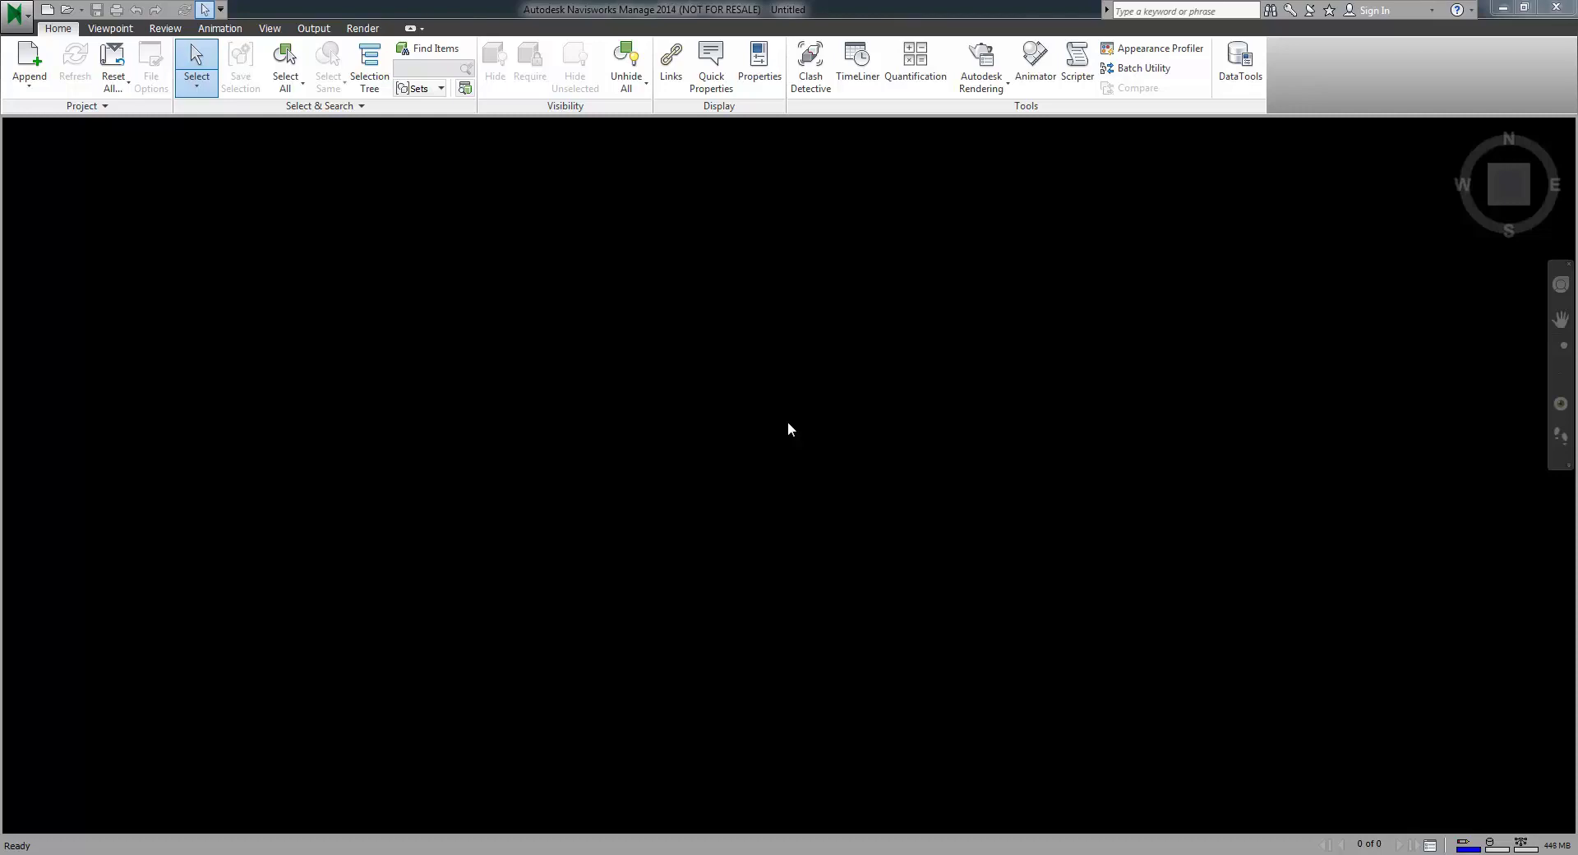
Step: Open the Heating Plant.nwd model
click(15, 12)
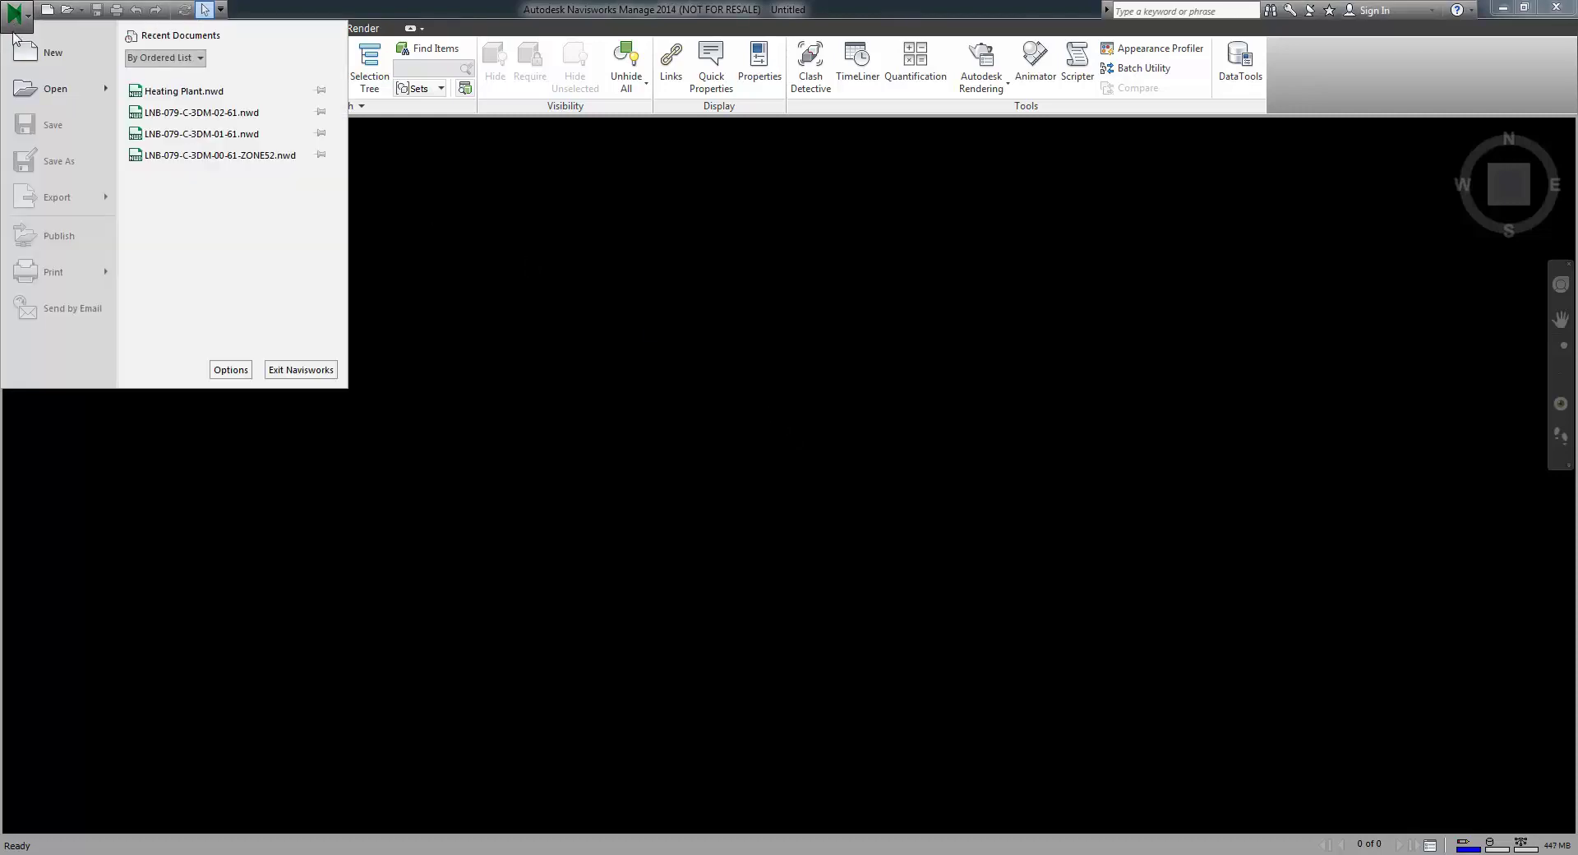
click(49, 89)
click(691, 353)
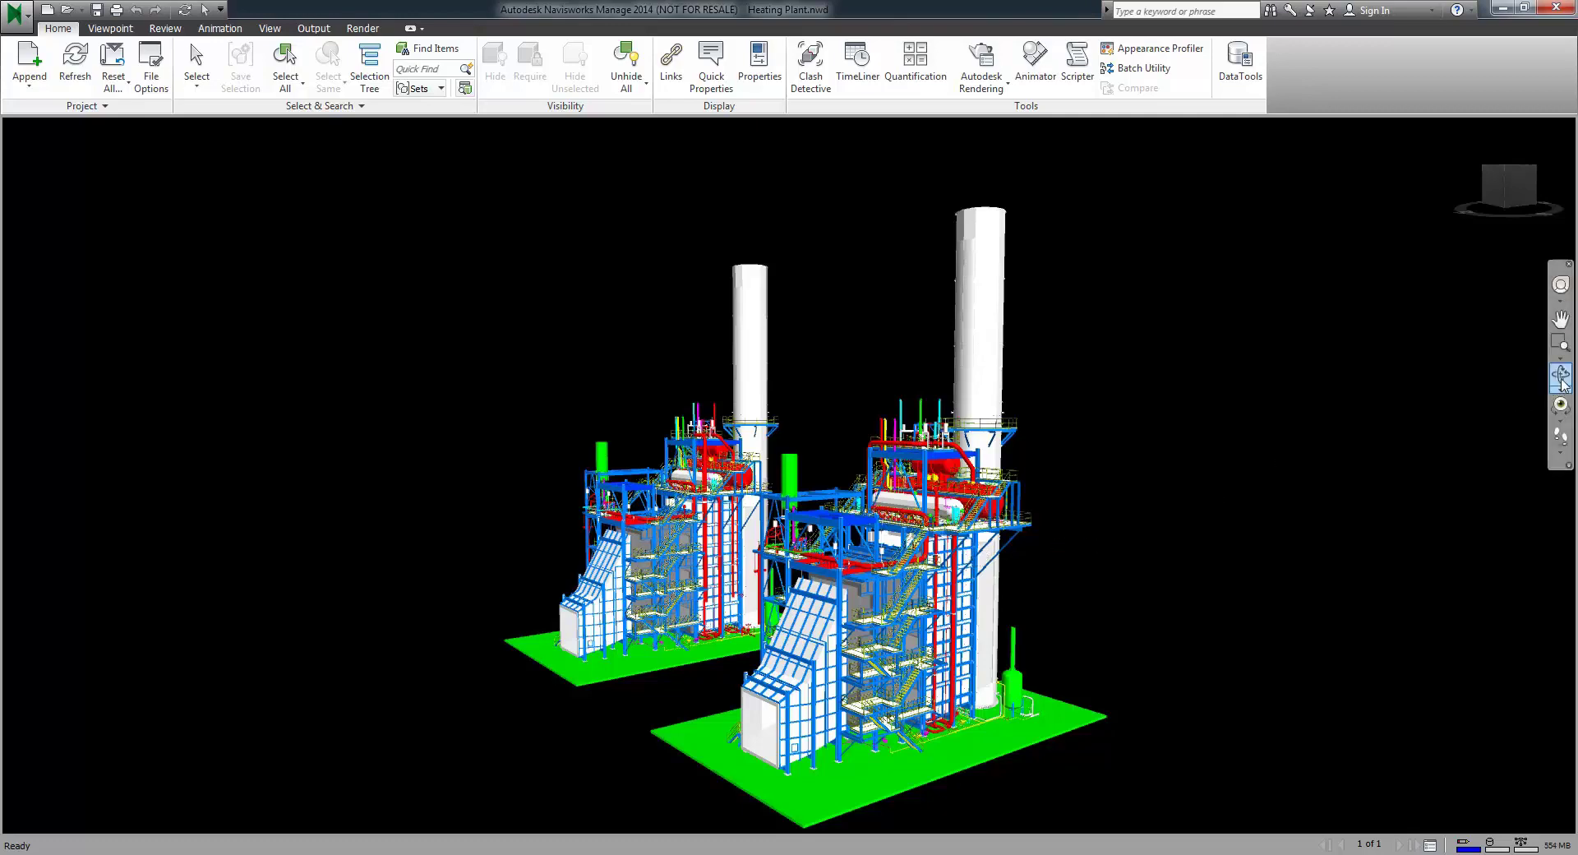
Step: Export the heating plant model as Heating Plant.fbx, with textures embedded and units in millimetres
click(1561, 380)
mouse_move(725, 634)
mouse_down()
mouse_move(851, 629)
mouse_move(991, 664)
mouse_move(913, 646)
mouse_up()
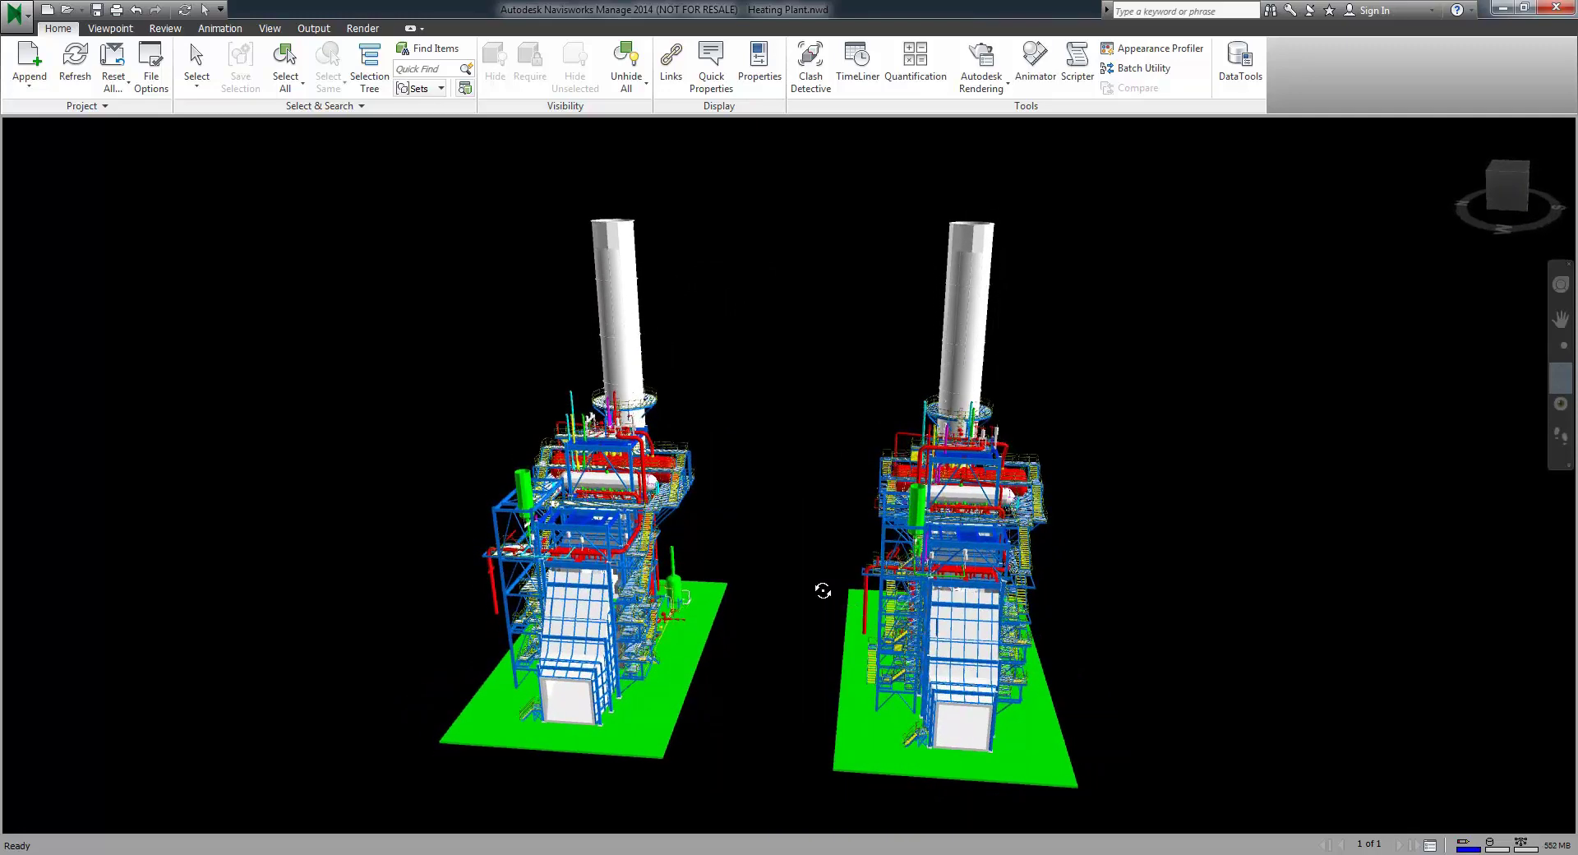
click(18, 15)
mouse_move(62, 208)
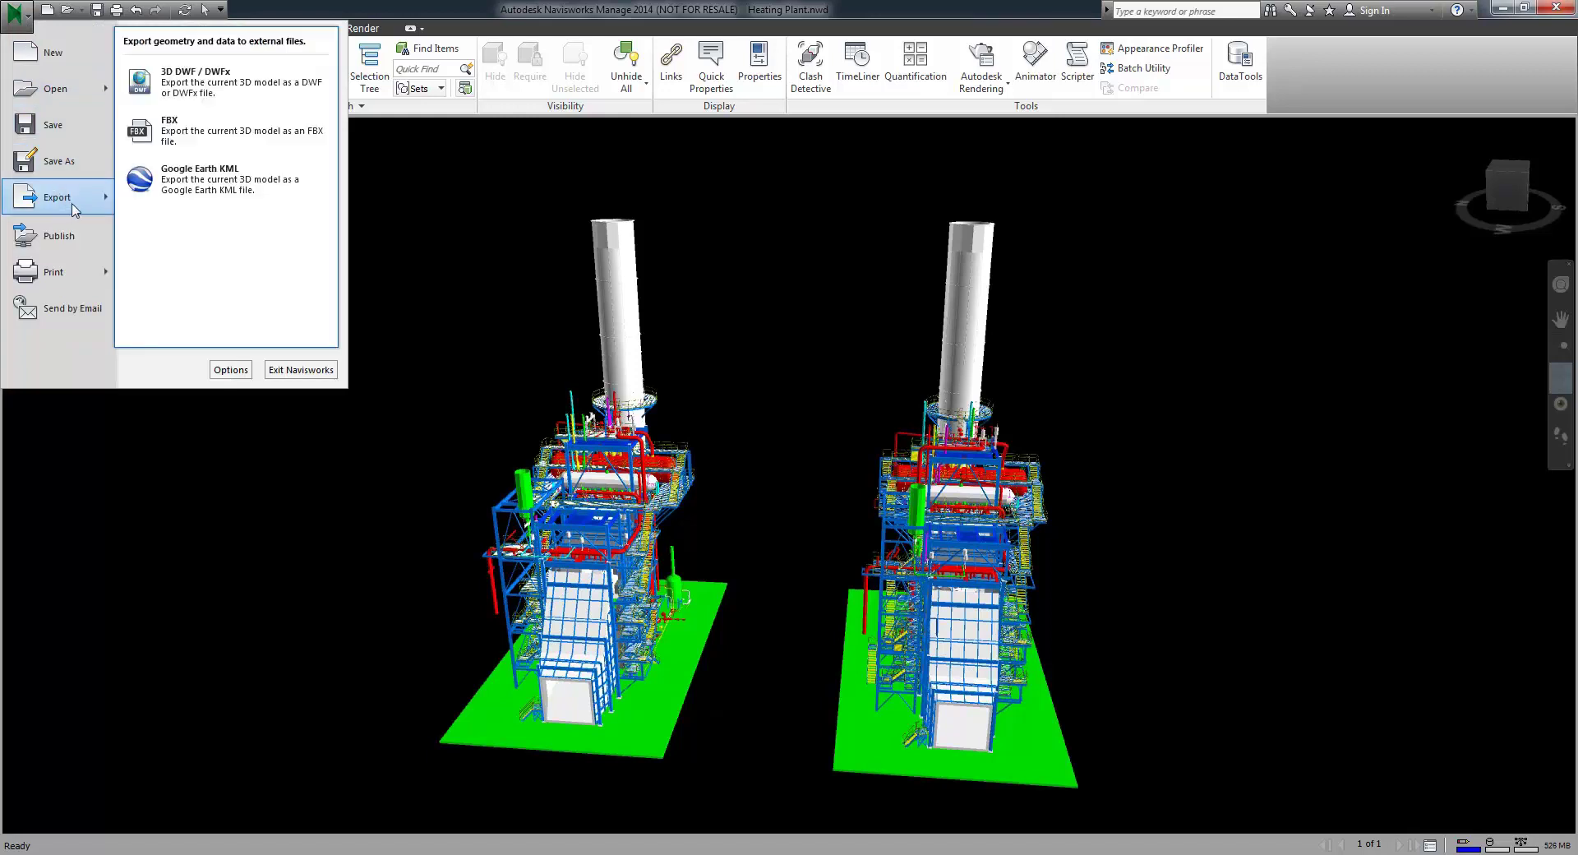
click(200, 135)
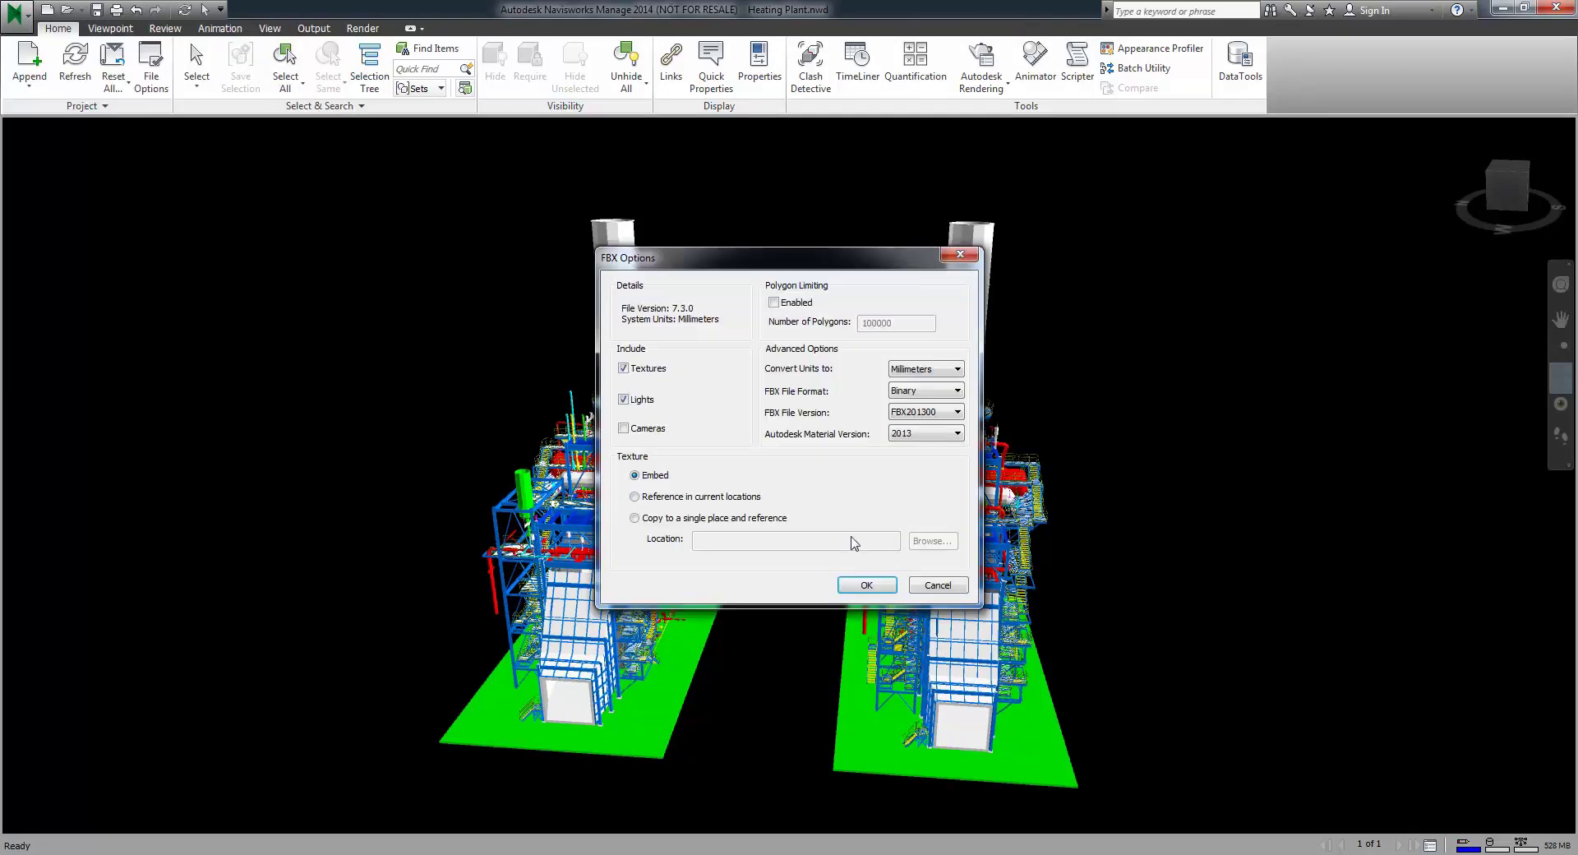
click(873, 585)
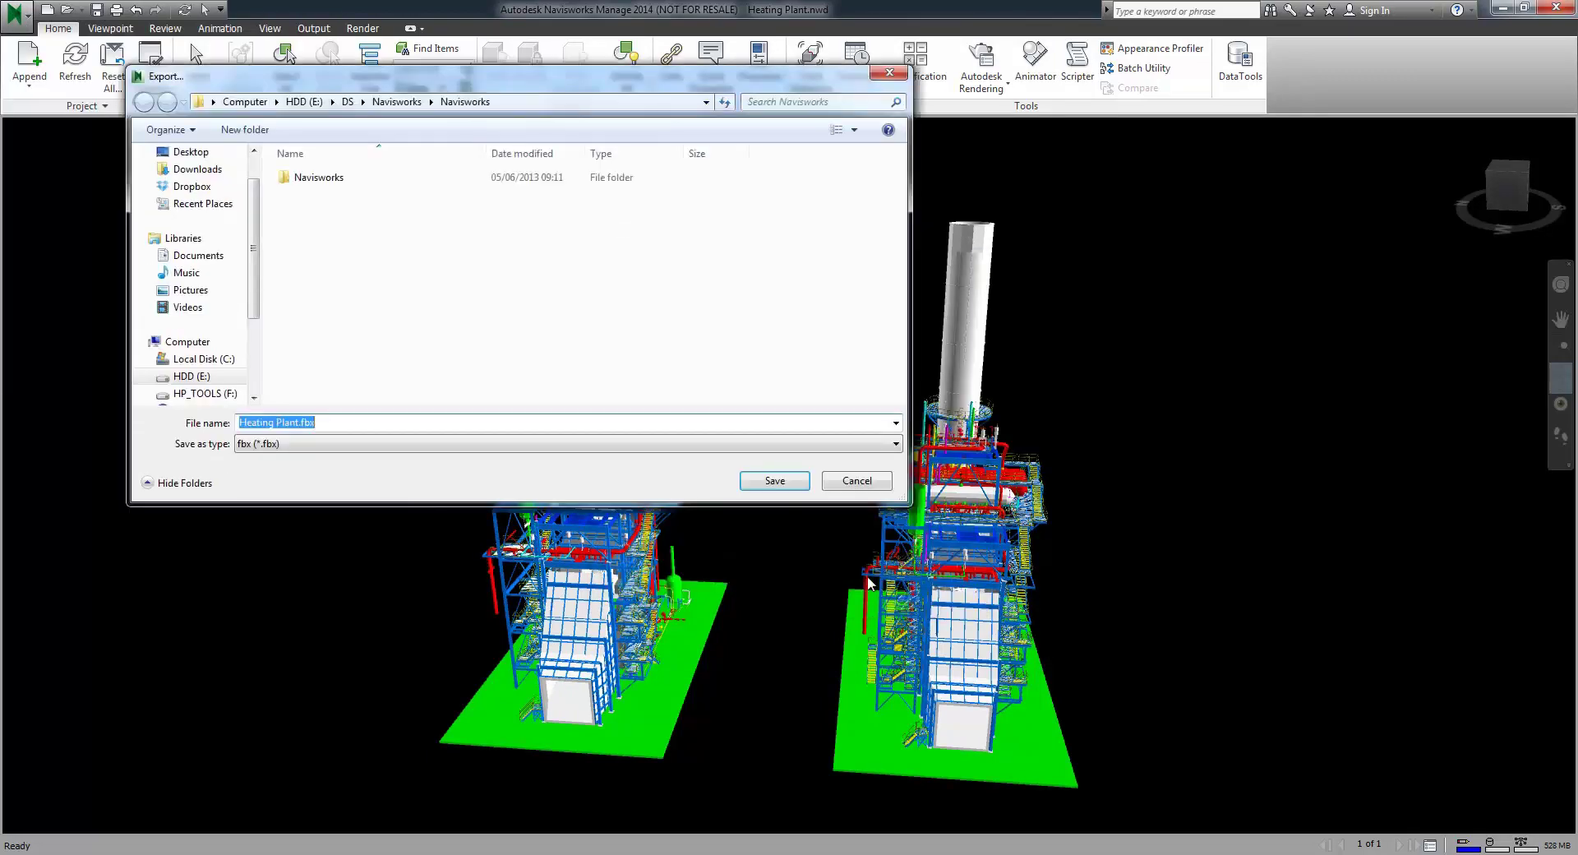
click(775, 484)
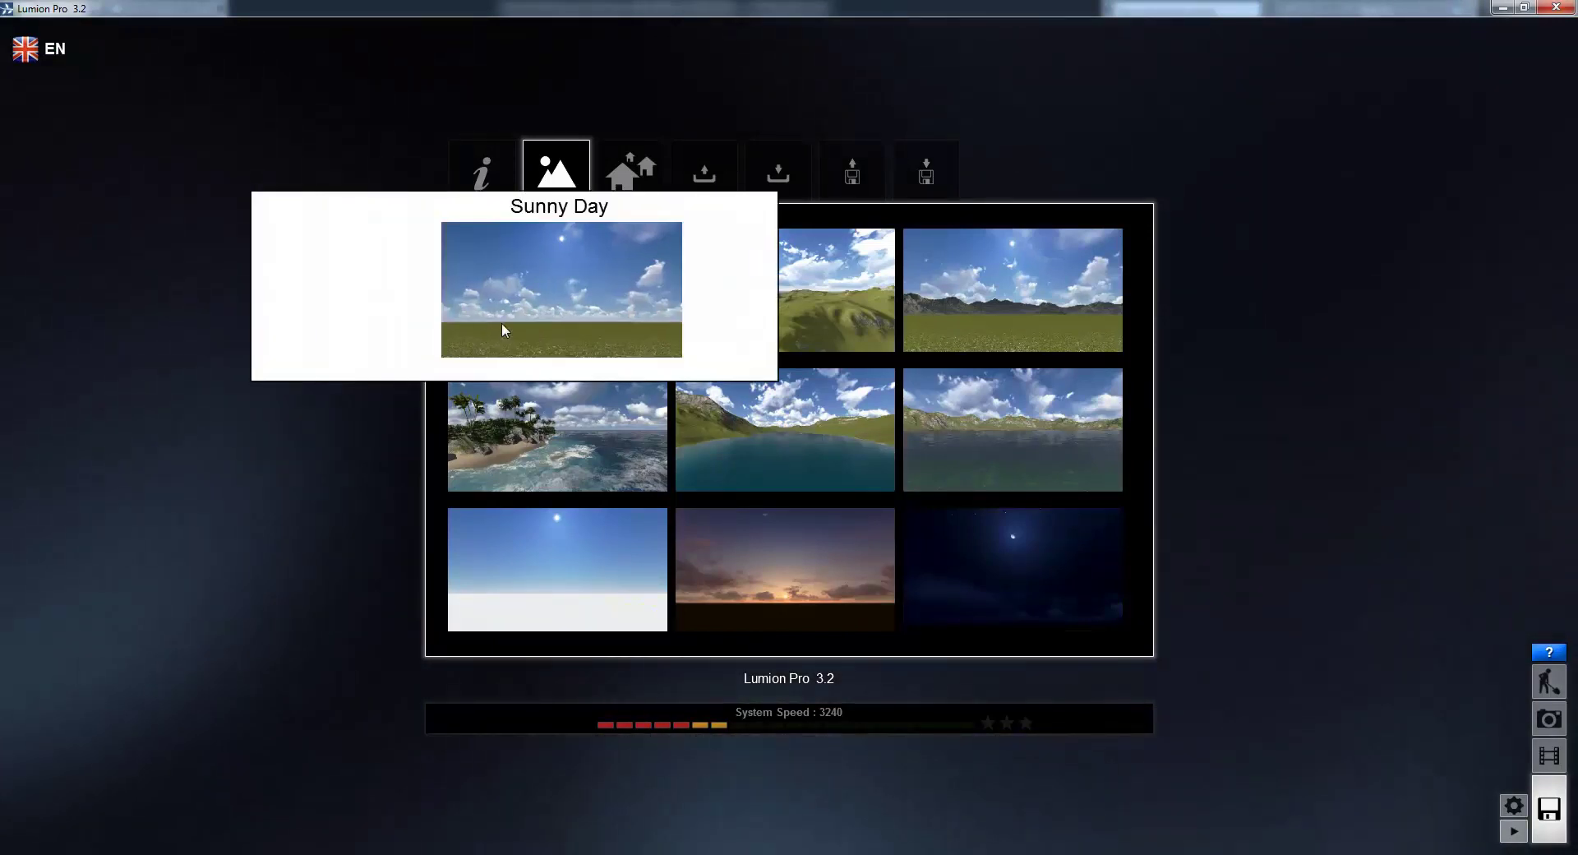
Step: Switch to Lumion and load the saved scene named Empty scene
mouse_move(924, 325)
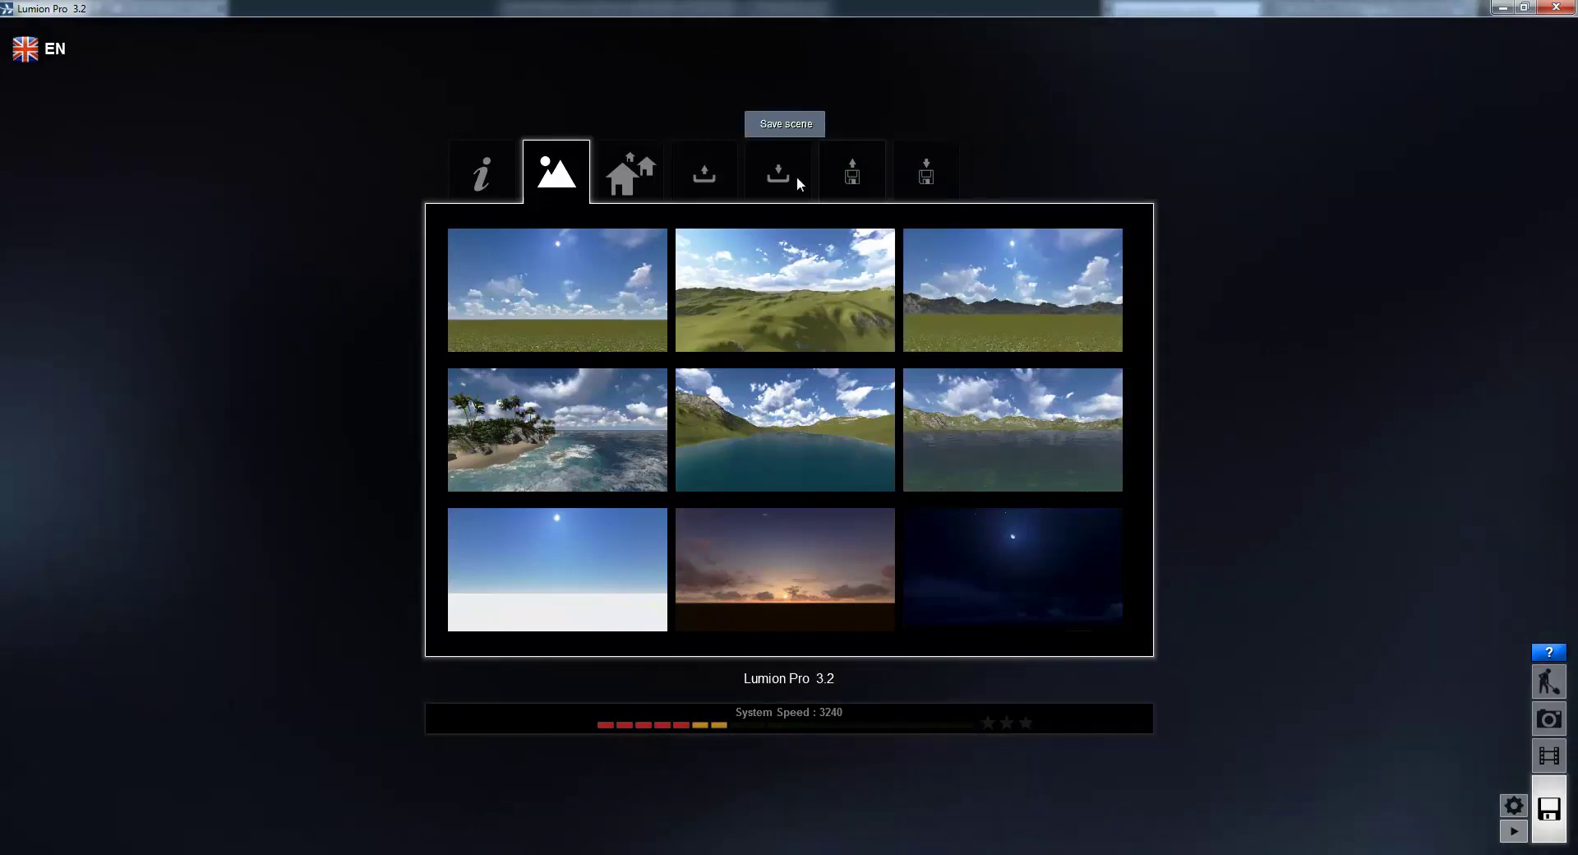
click(717, 170)
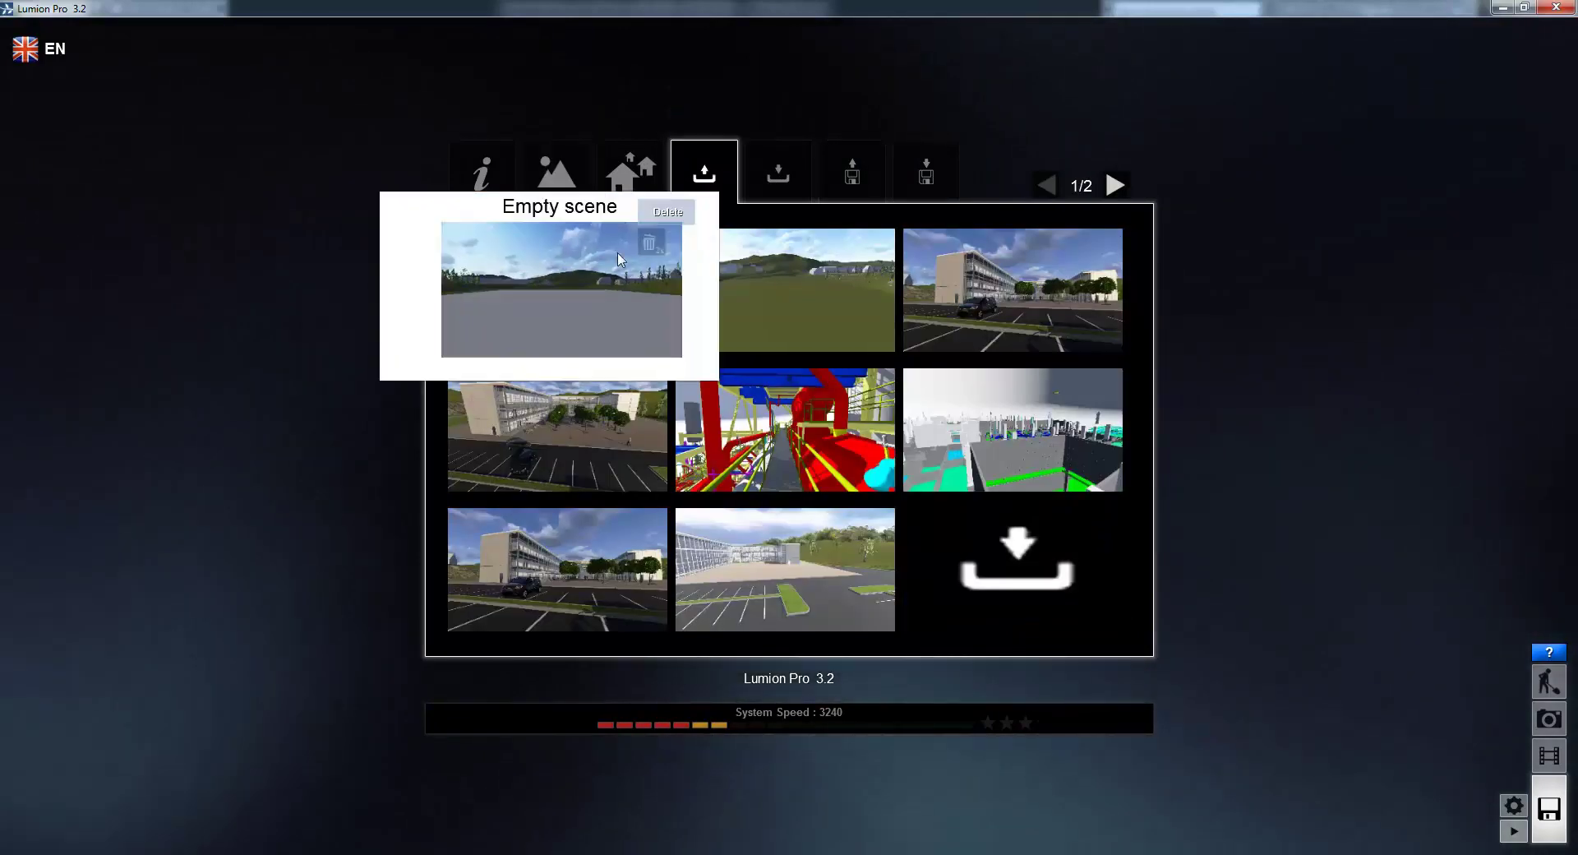
click(591, 300)
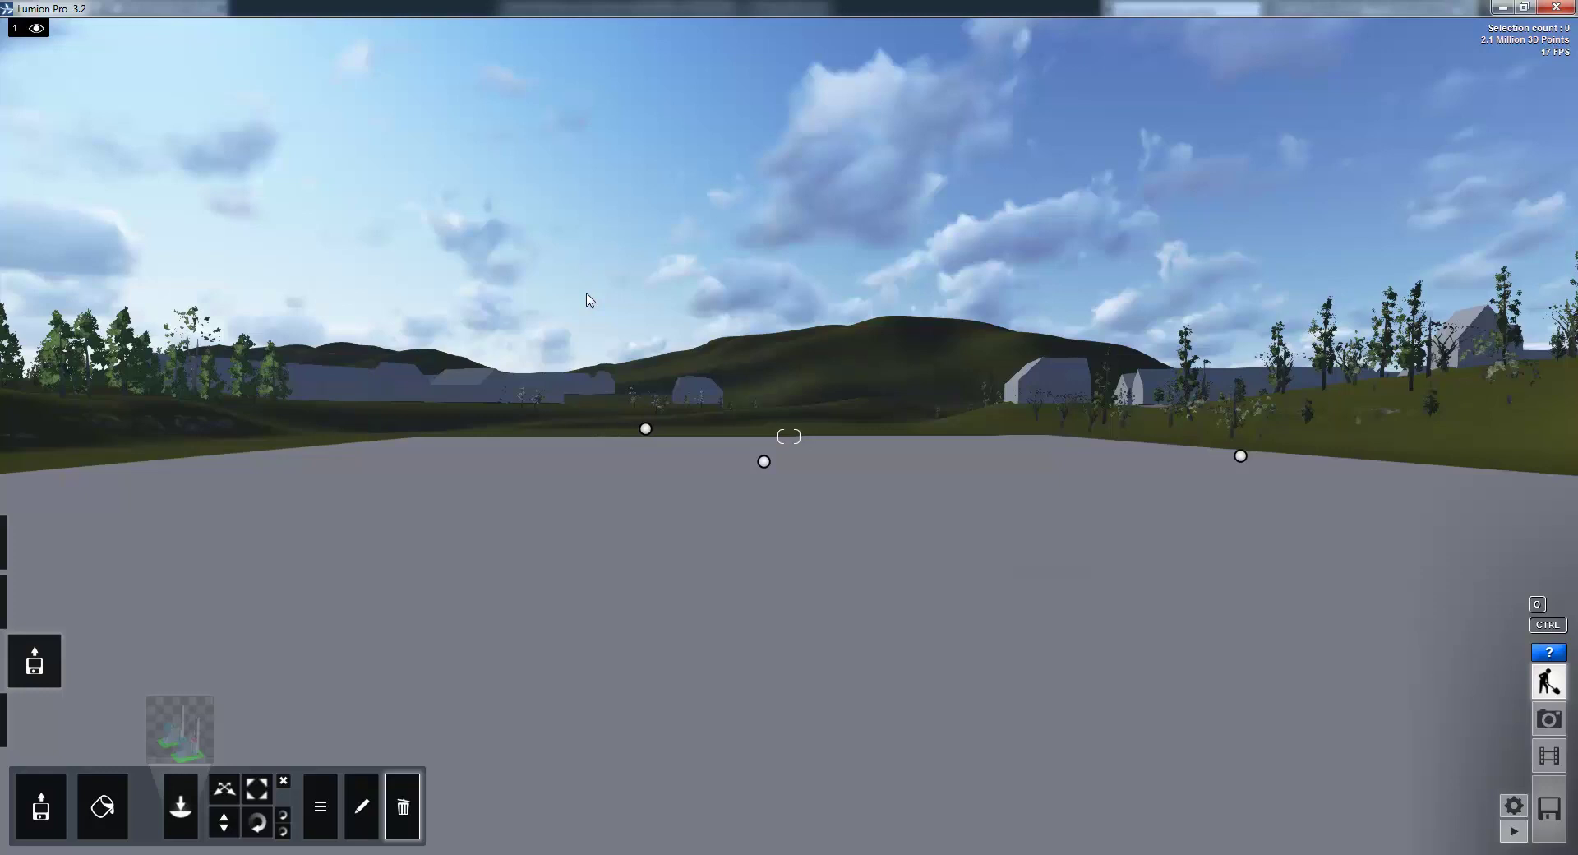
Step: Import Heating Plant.fbx as a new model named Heating Plant and place it on the grey ground
click(43, 805)
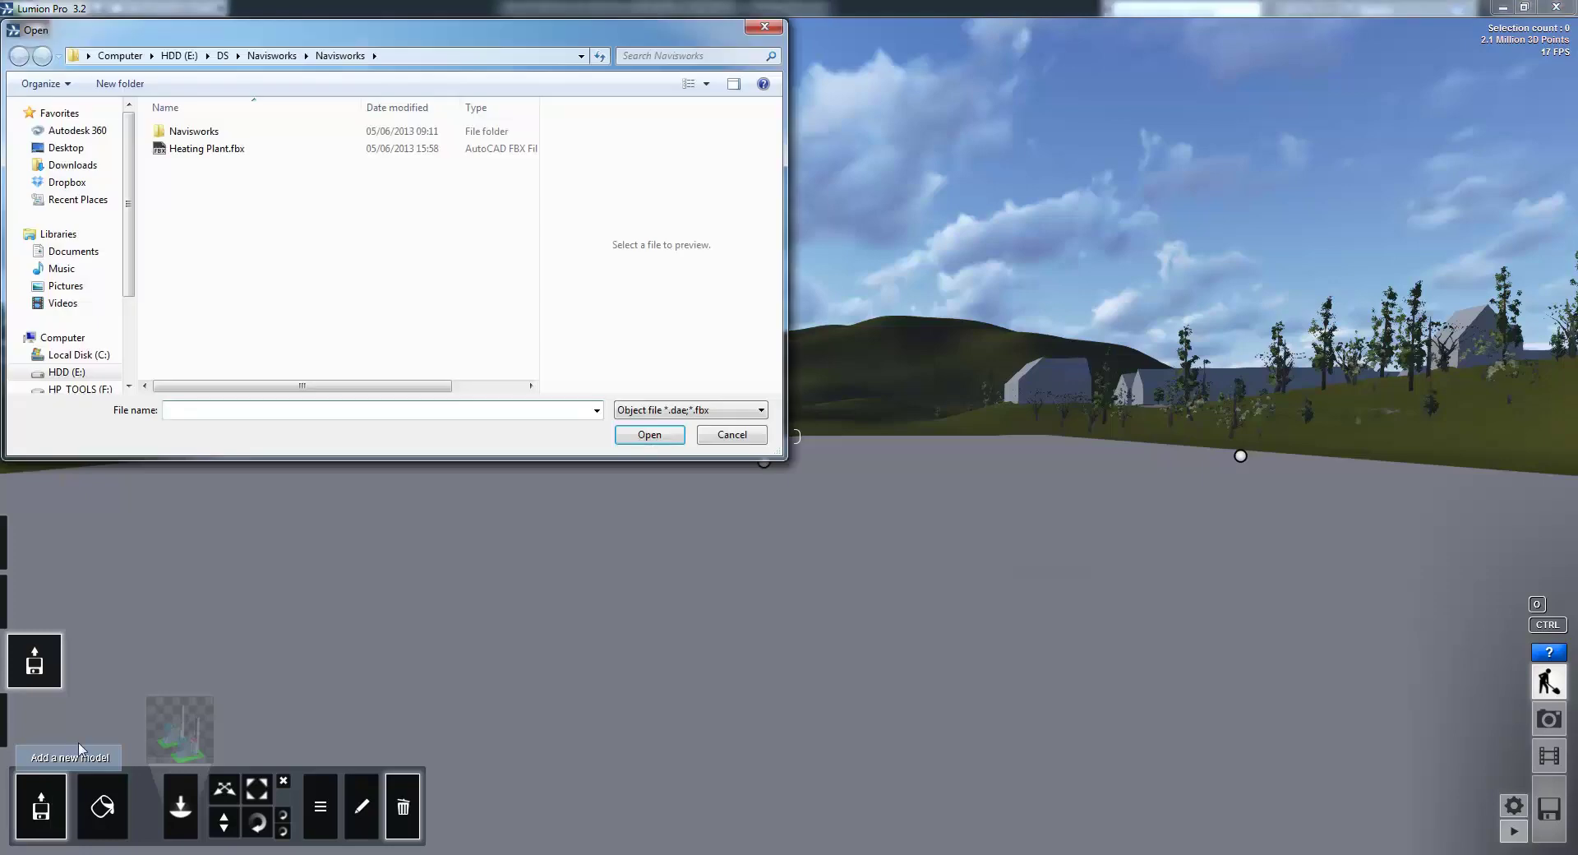
click(214, 153)
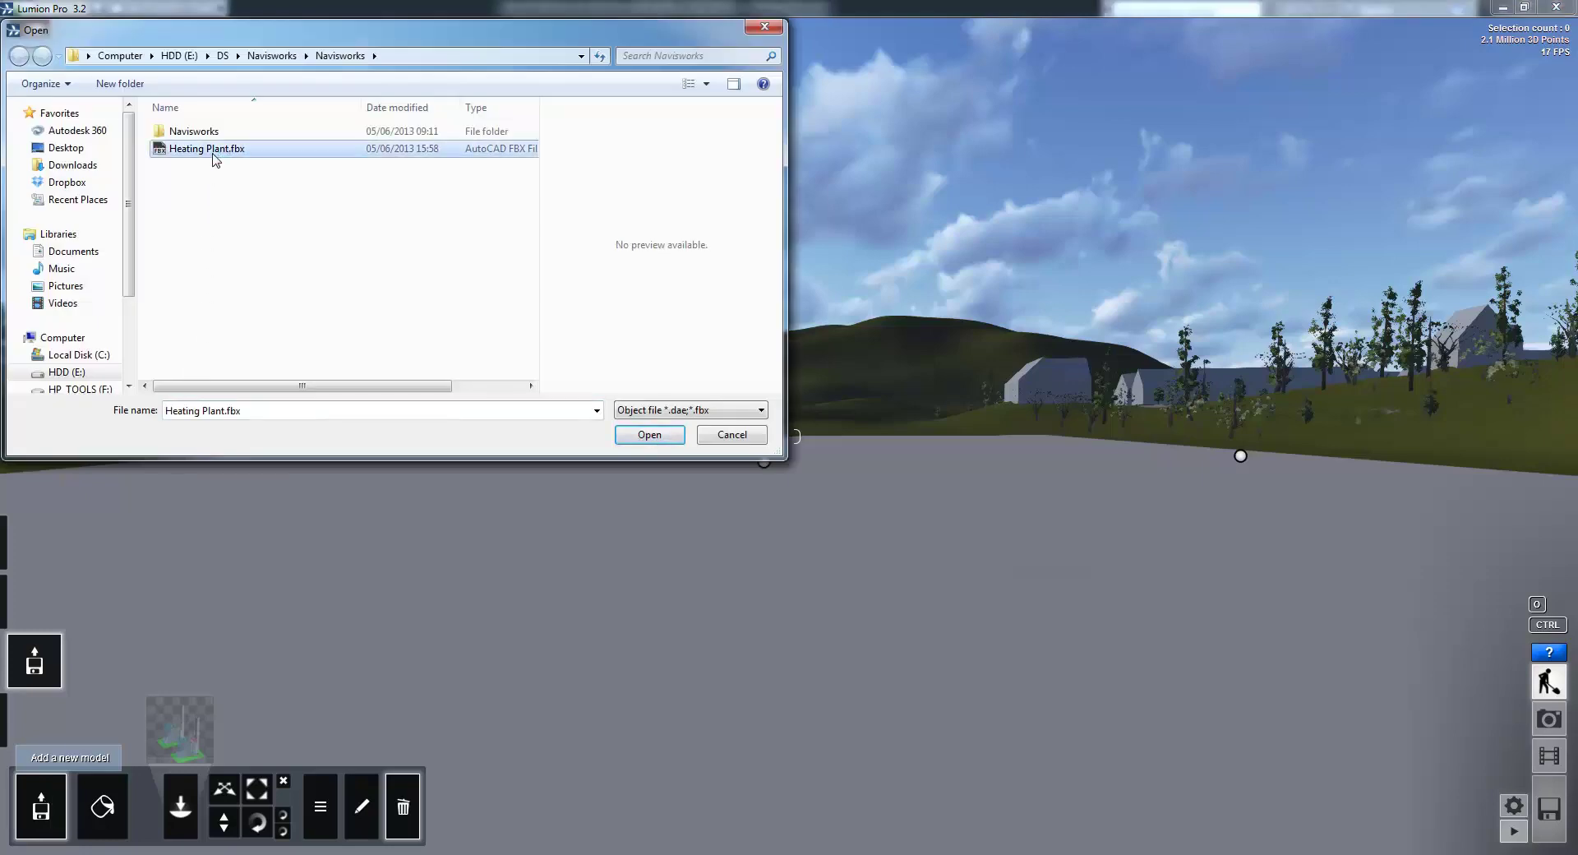
click(650, 435)
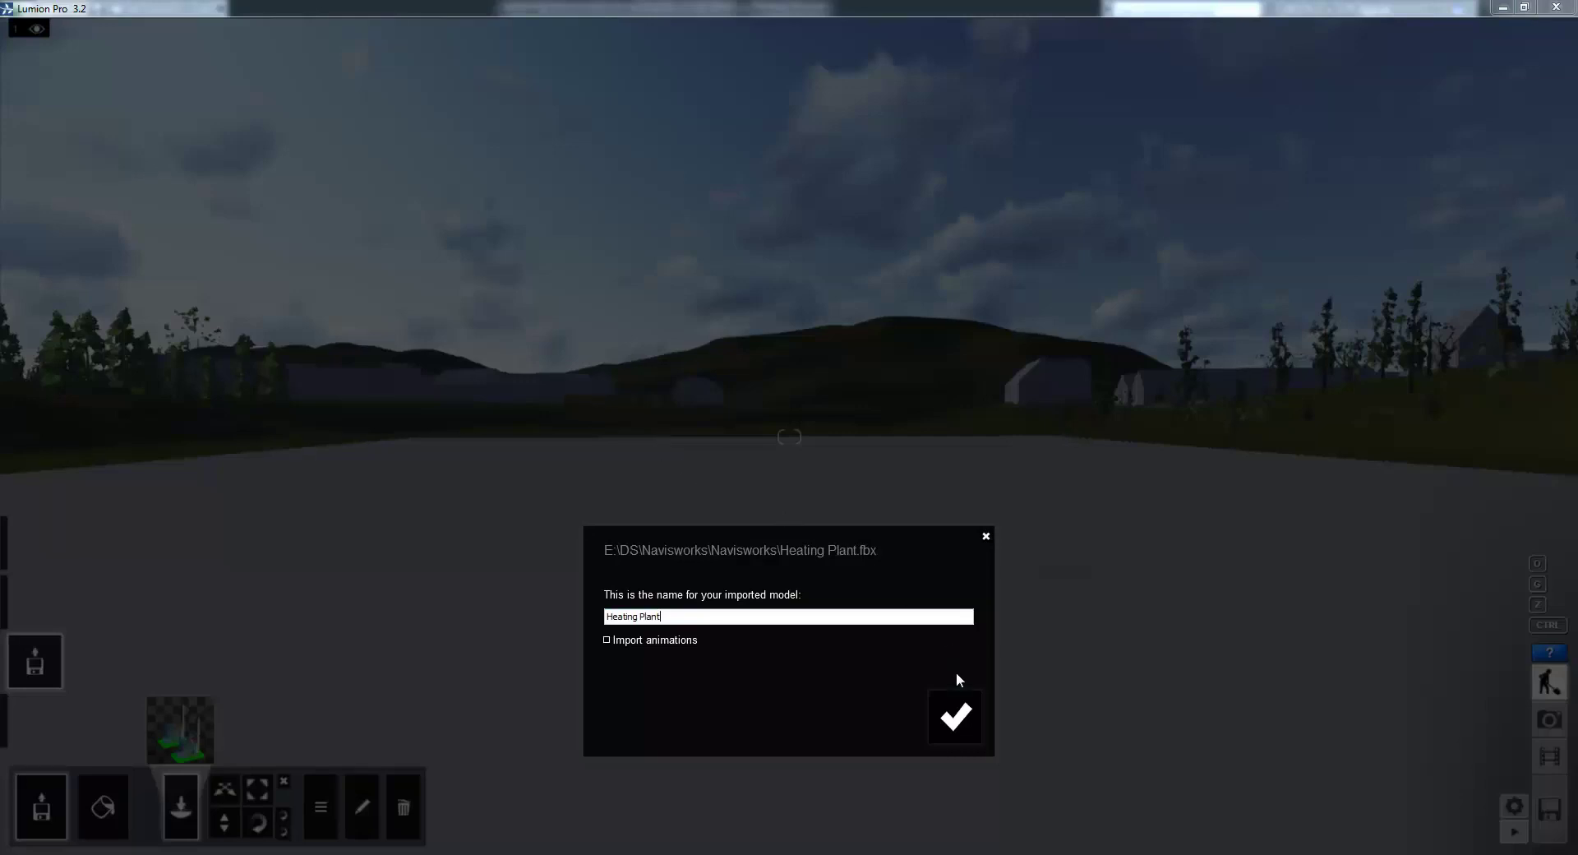
click(966, 709)
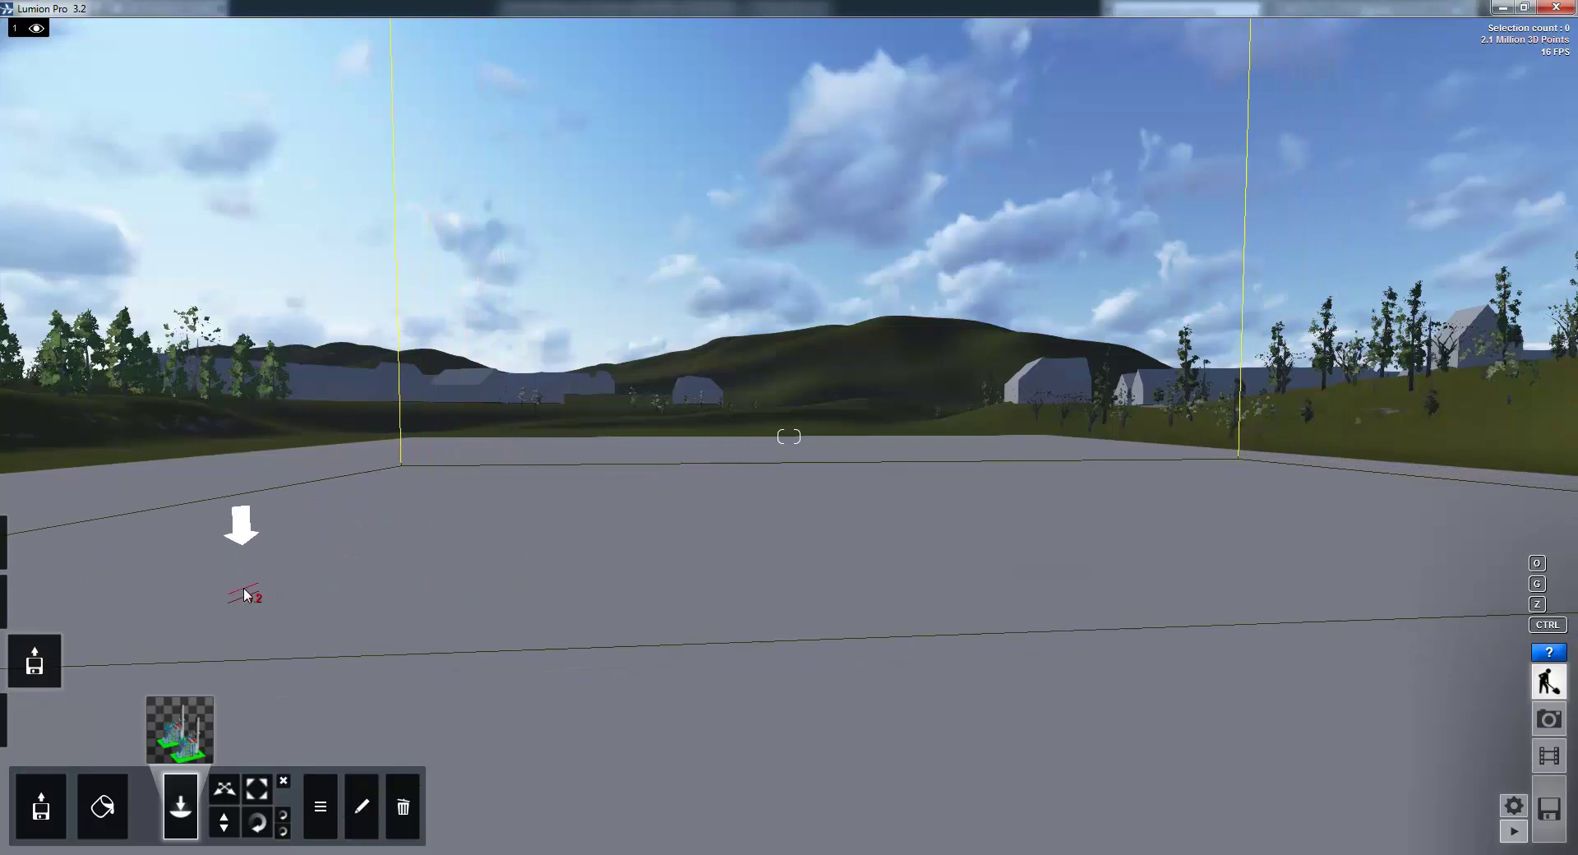
click(194, 583)
Step: Raise the heating plant model slightly so its green base slabs clear the grey ground
key(s)
mouse_move(194, 583)
right_down()
mouse_move(300, 595)
mouse_move(187, 578)
right_up()
key(w)
key(s)
key(w)
right_drag(2, 586, 0, 586)
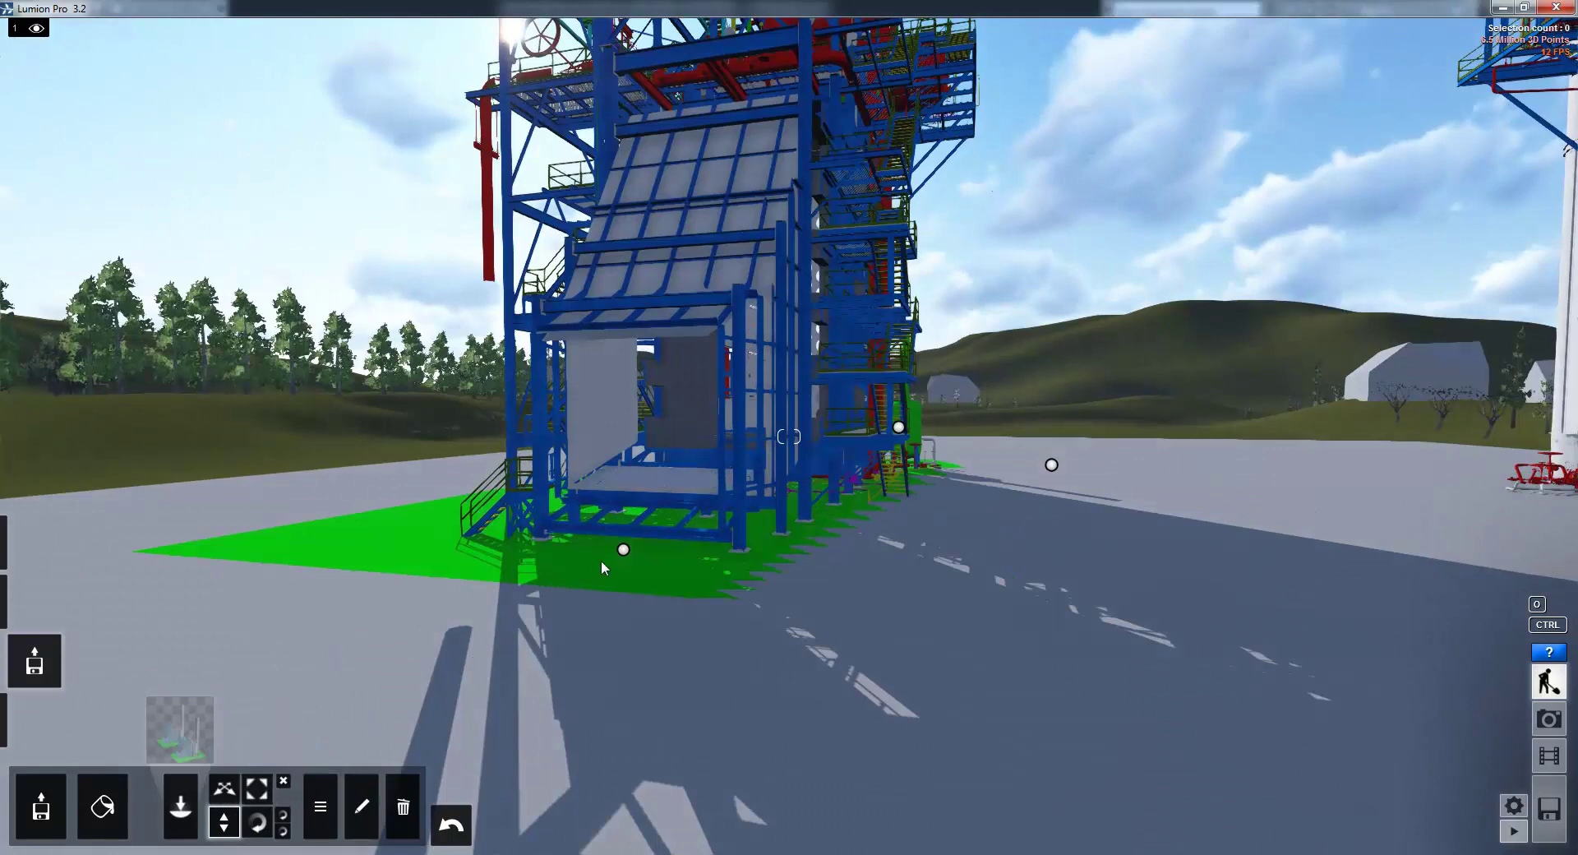
mouse_move(624, 552)
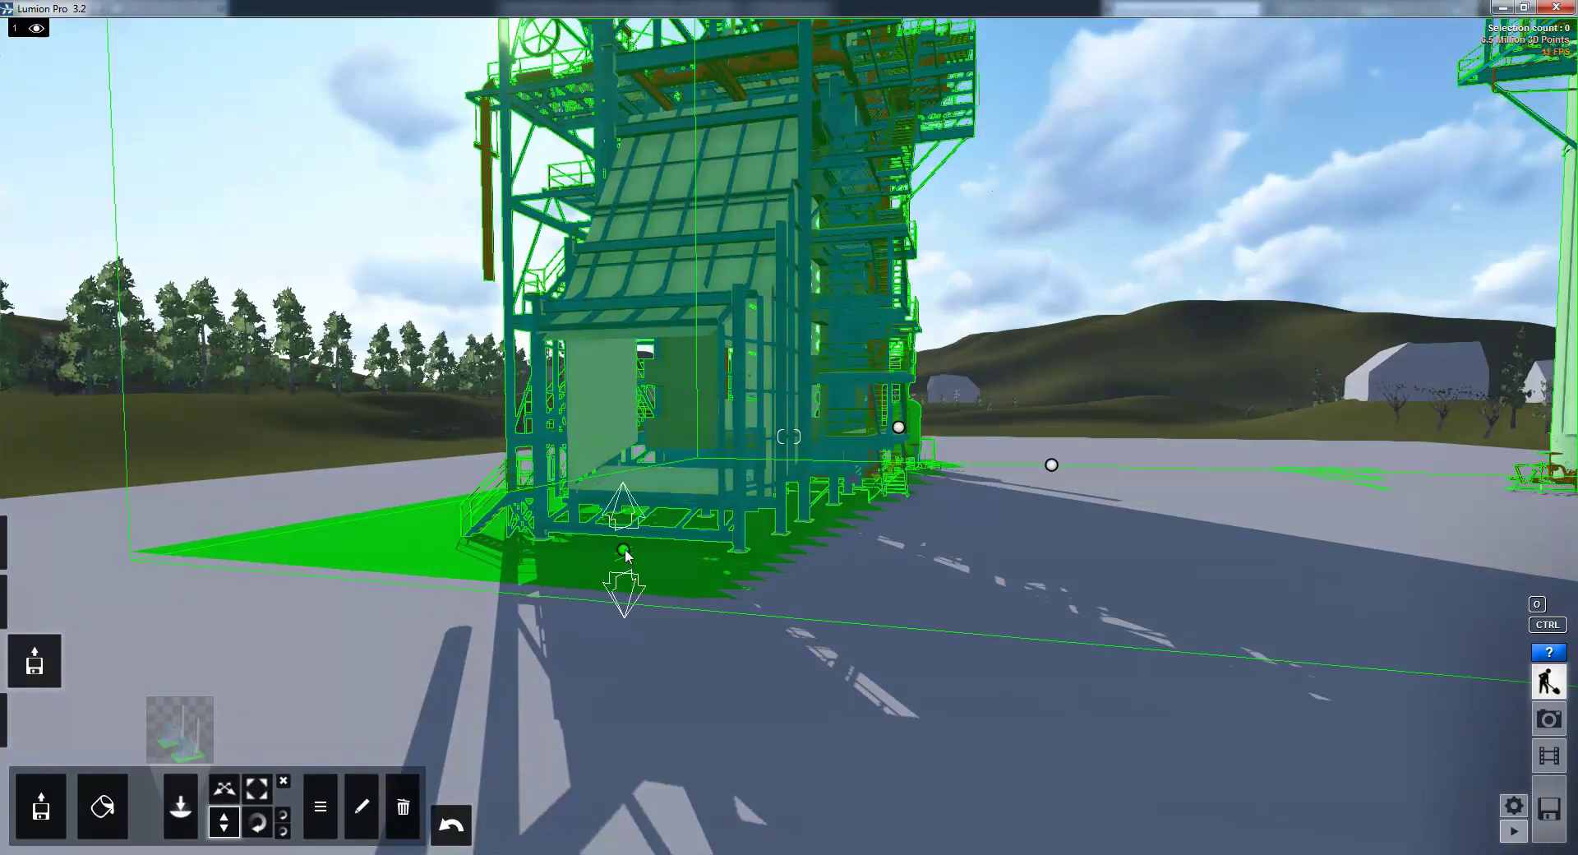
drag(624, 550, 625, 550)
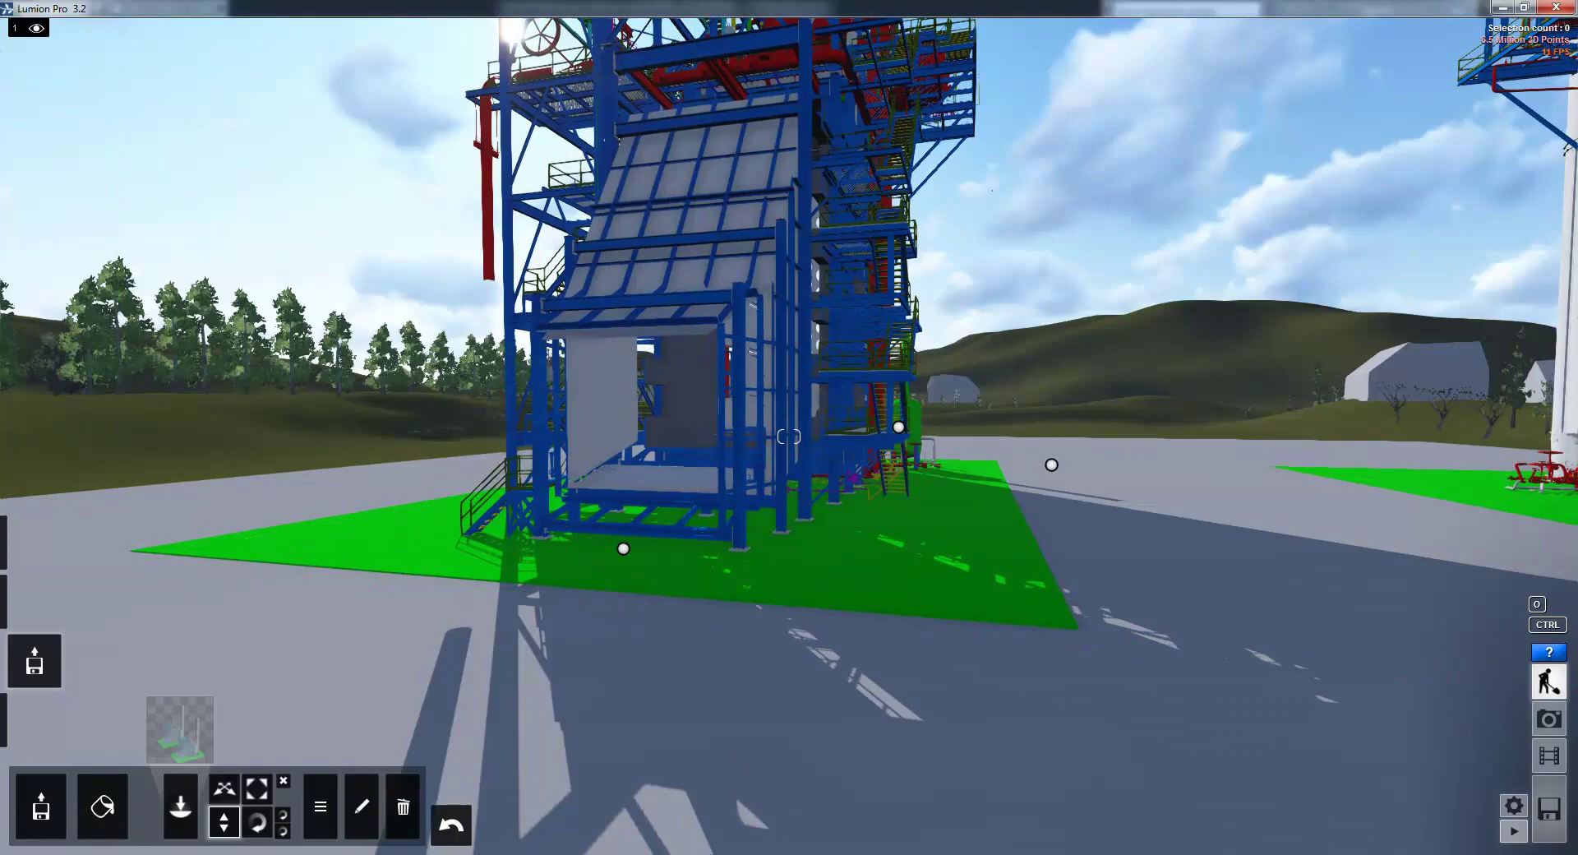
Step: Examine both units of the placed heating plant and their green base slabs from a raised viewpoint
right_drag(907, 505, 1307, 540)
key(q)
key(q)
key(q)
key(a)
key(s)
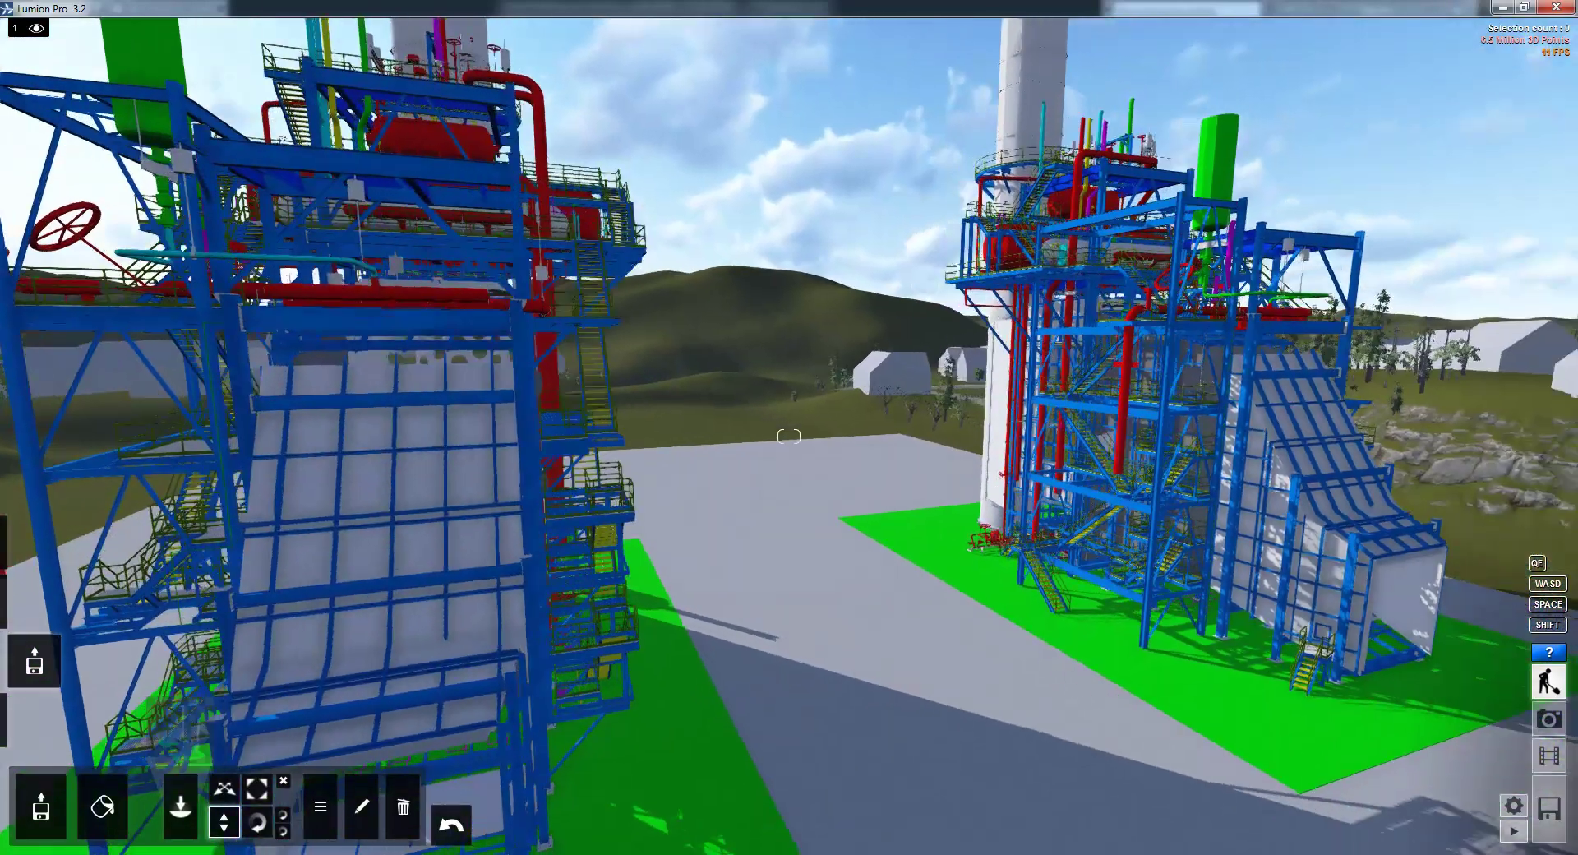
key(s)
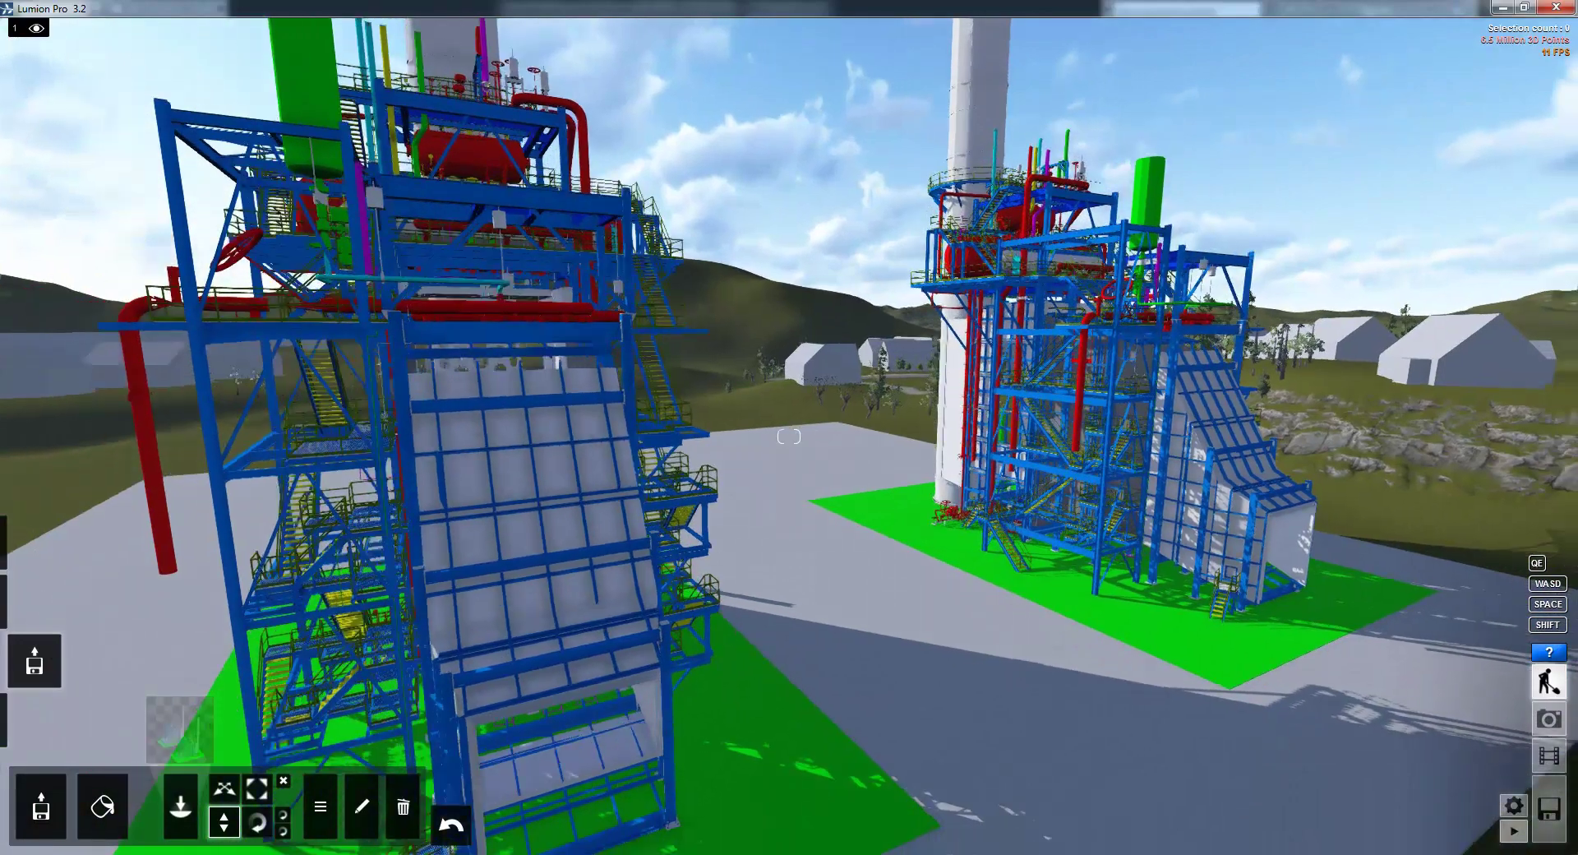
key(w)
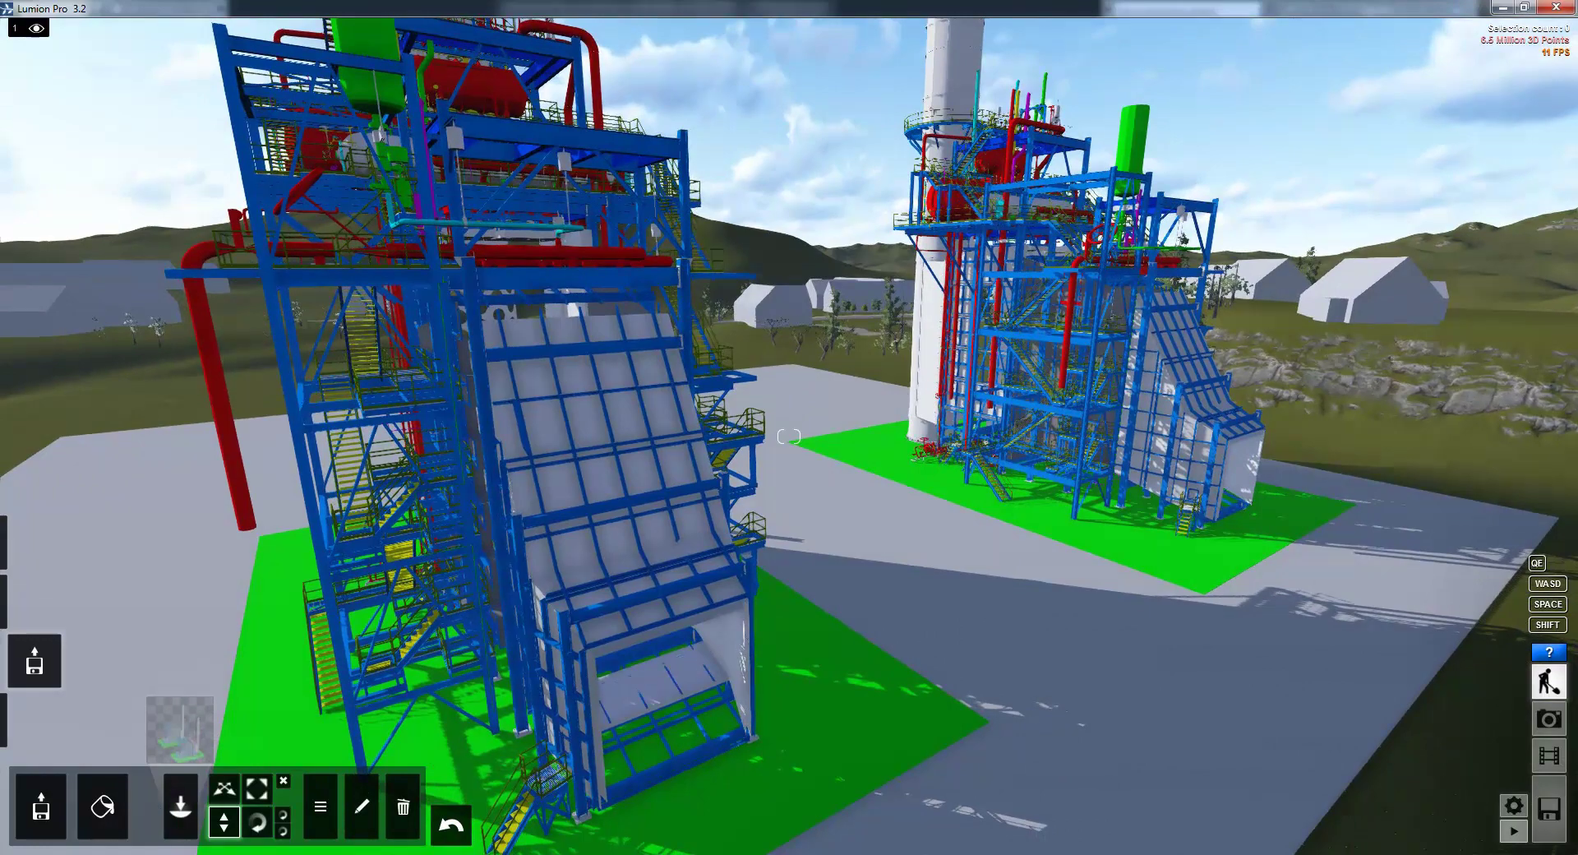
right_drag(912, 487, 907, 515)
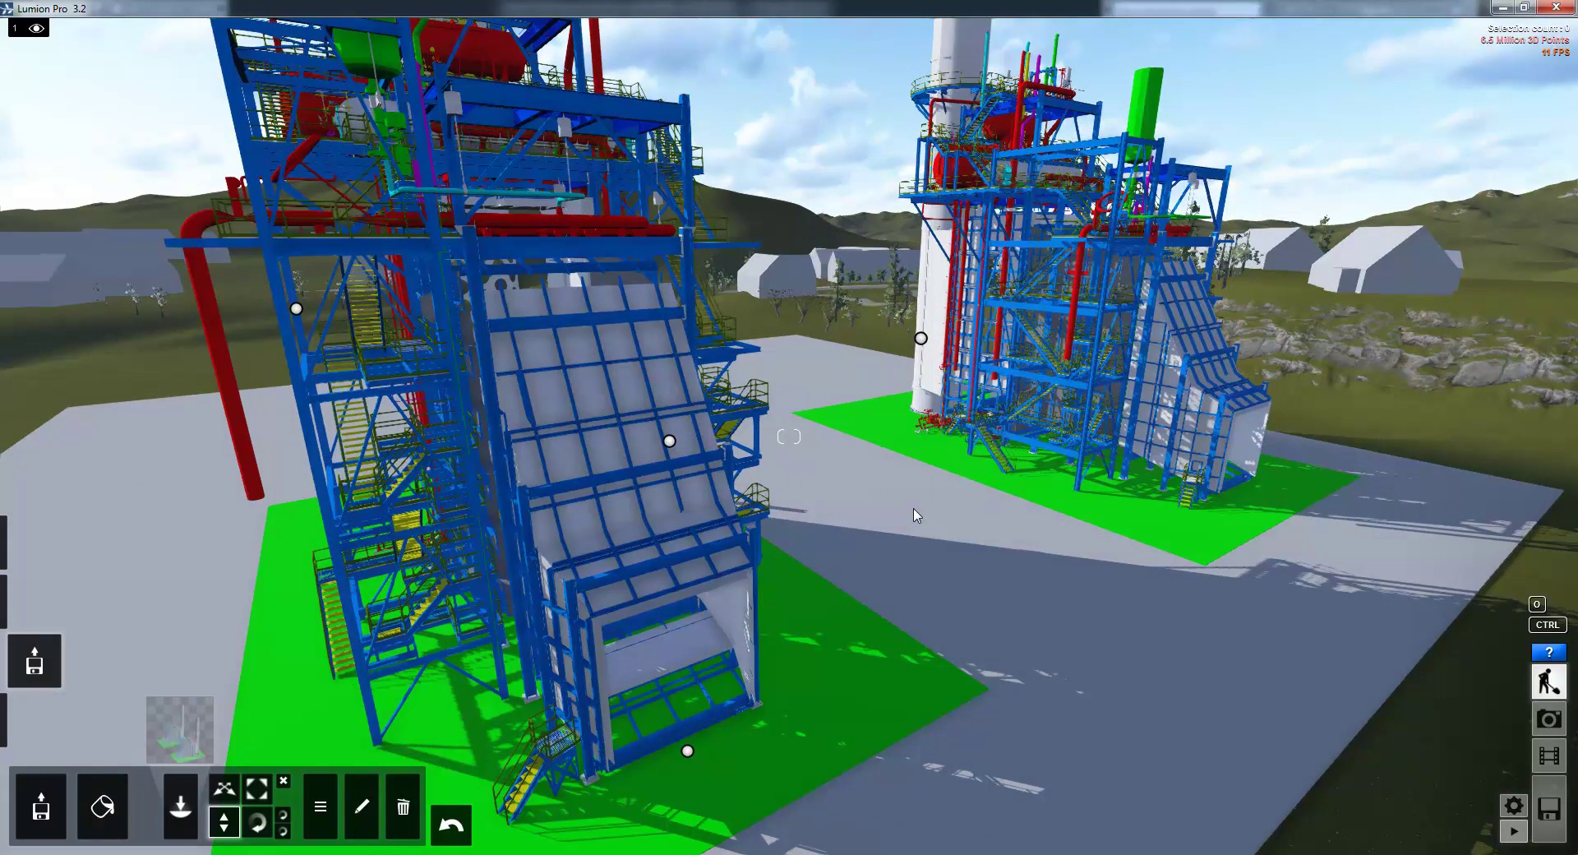
Step: Start editing the plant's materials and give the green base slabs a dark grey concrete, trying several concrete variants
click(110, 804)
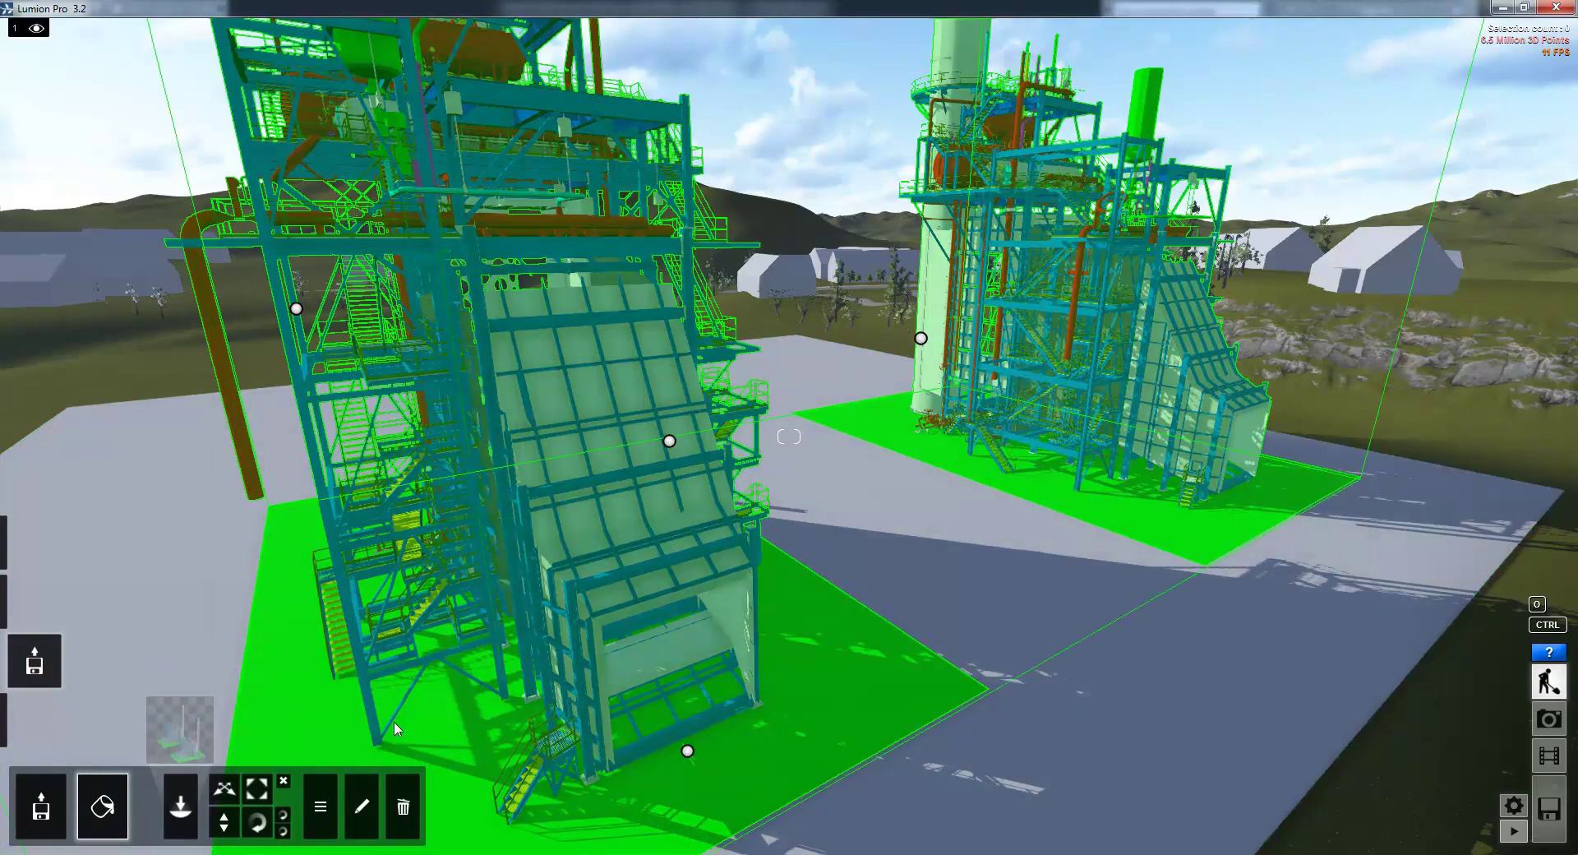
click(395, 724)
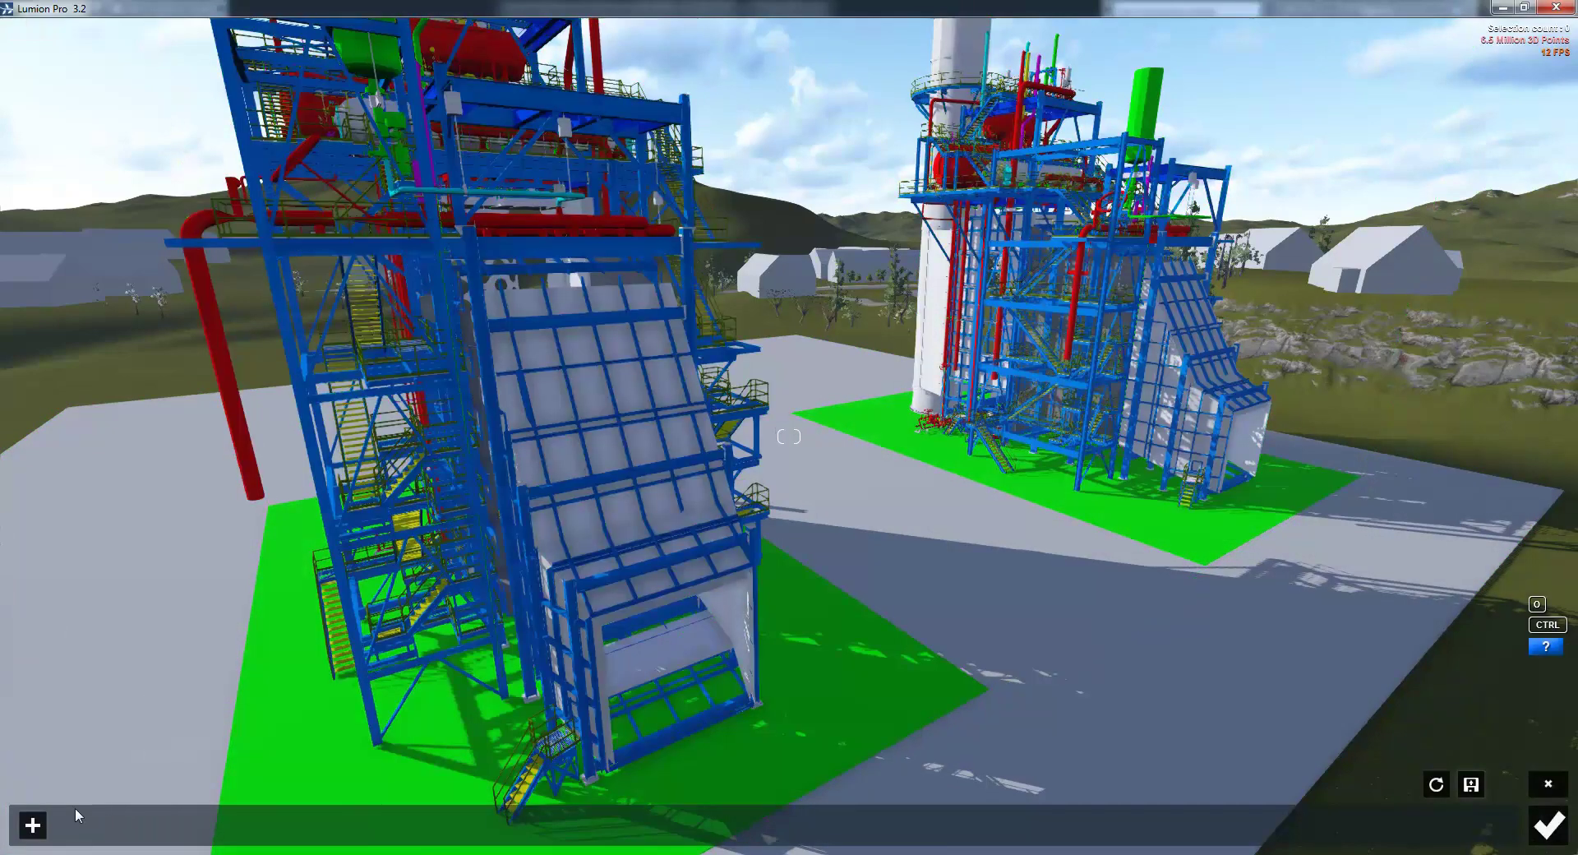
click(31, 829)
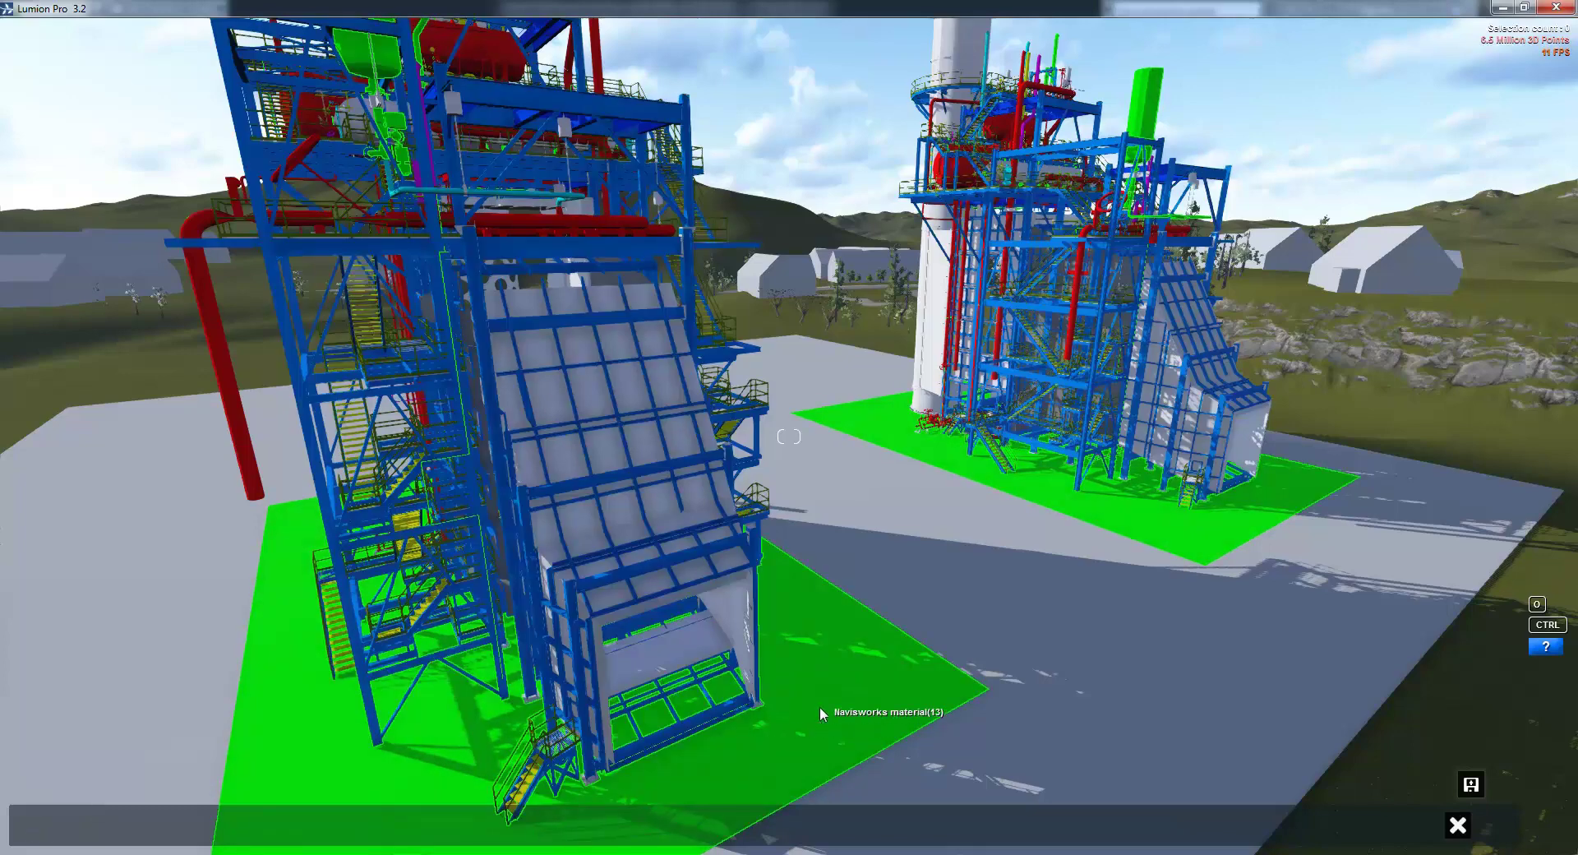
click(821, 707)
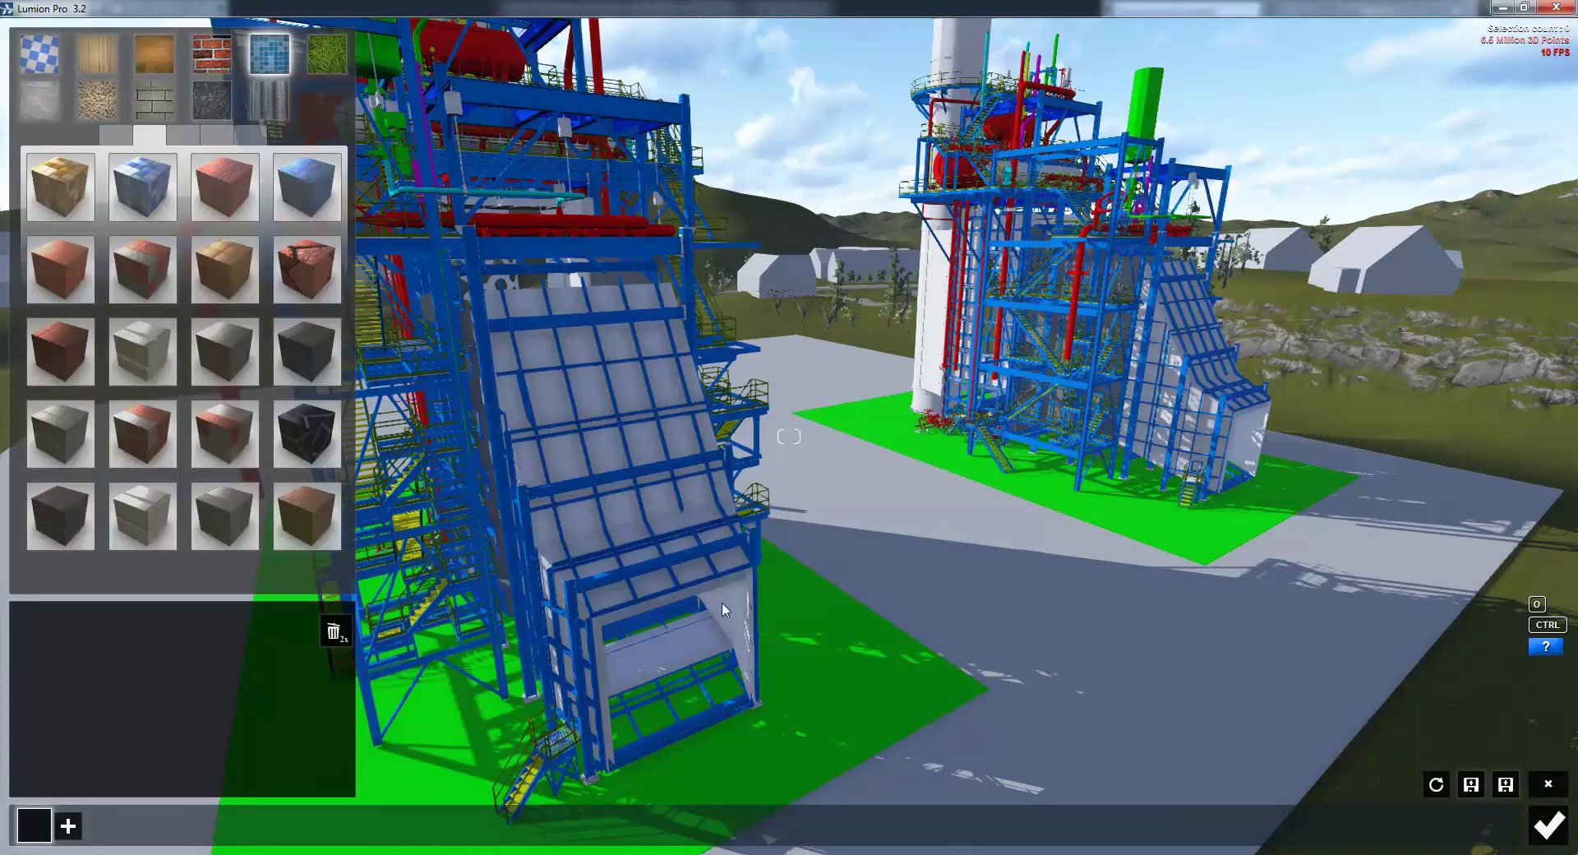
click(40, 101)
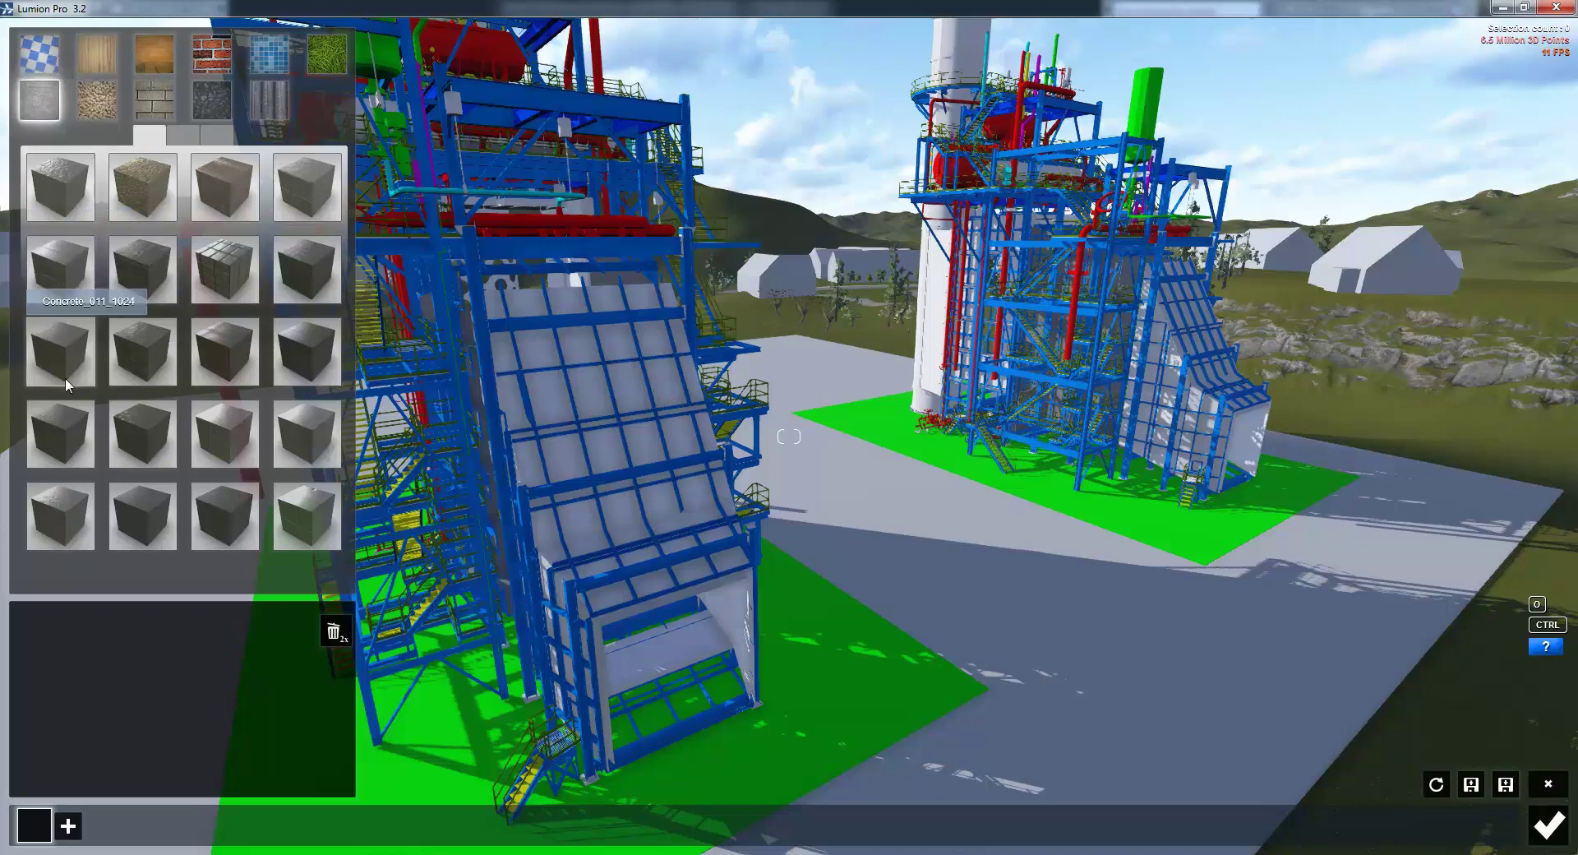
click(53, 421)
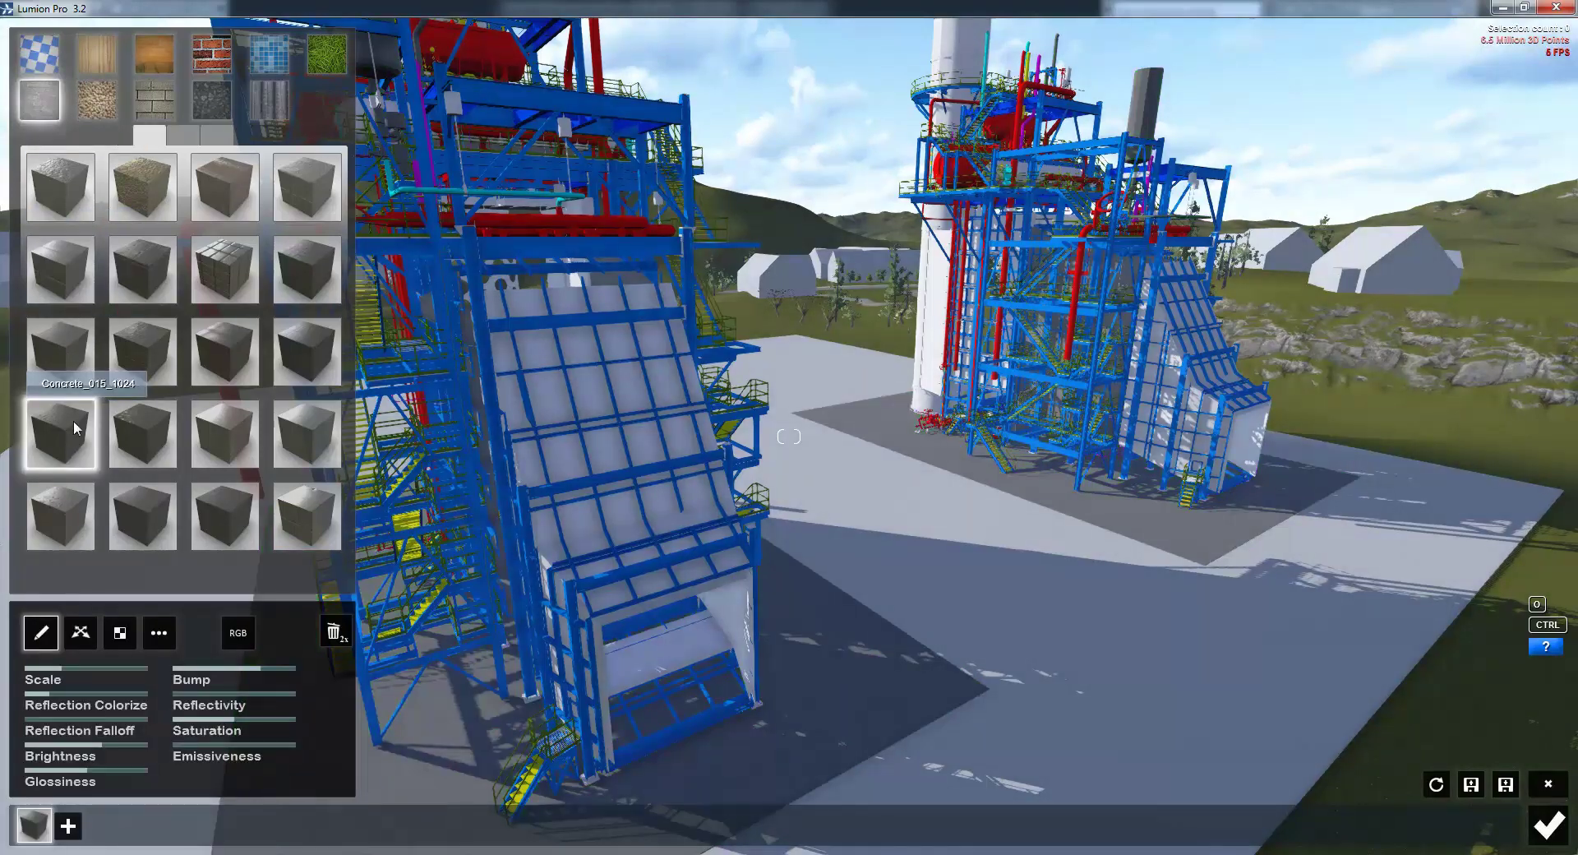
click(123, 426)
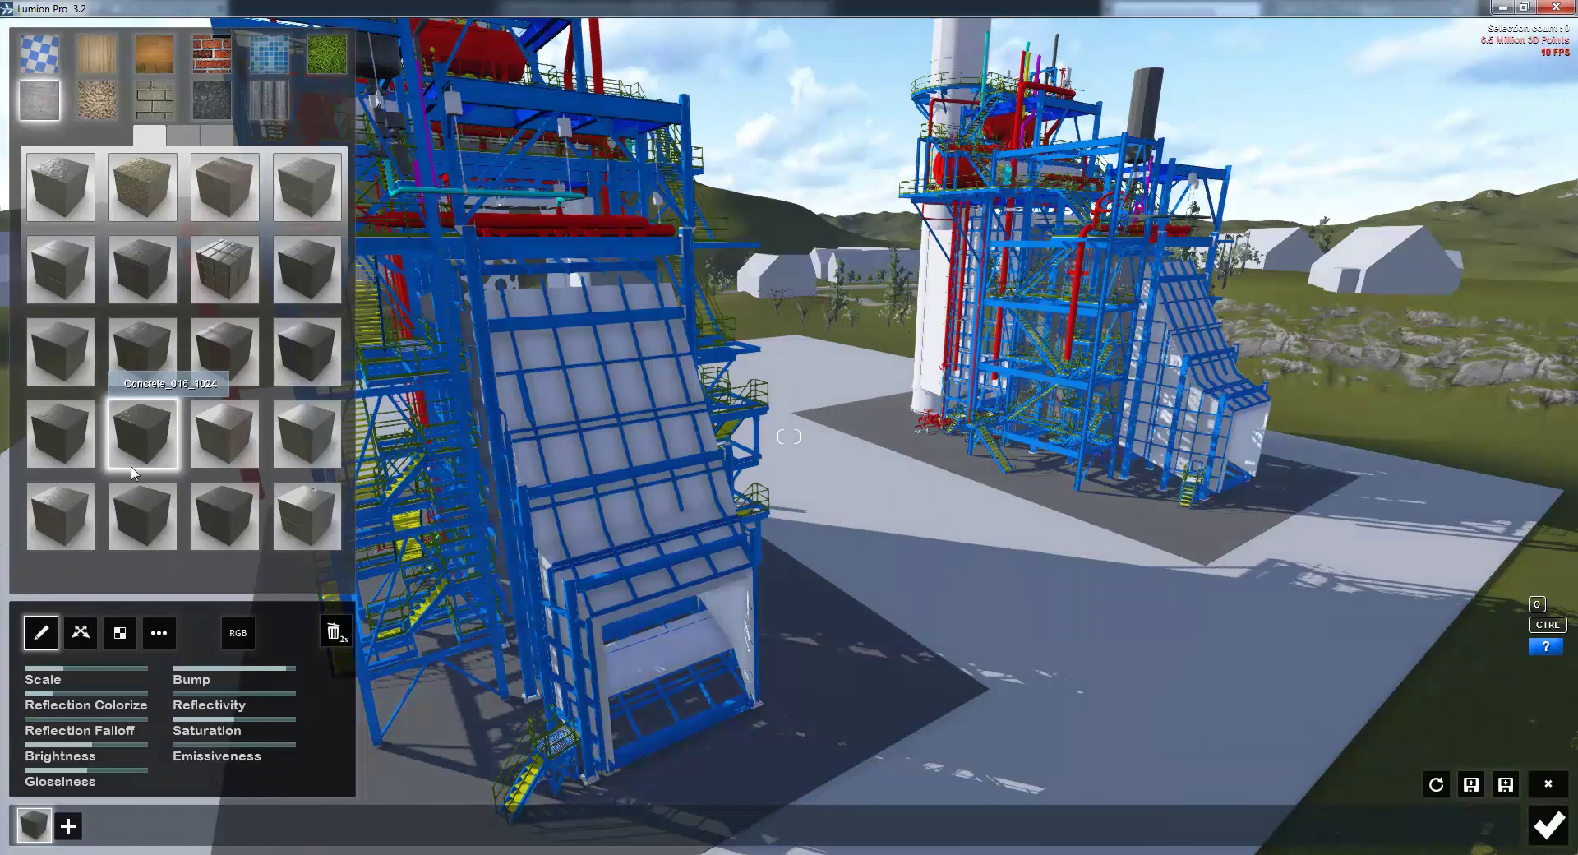
click(143, 510)
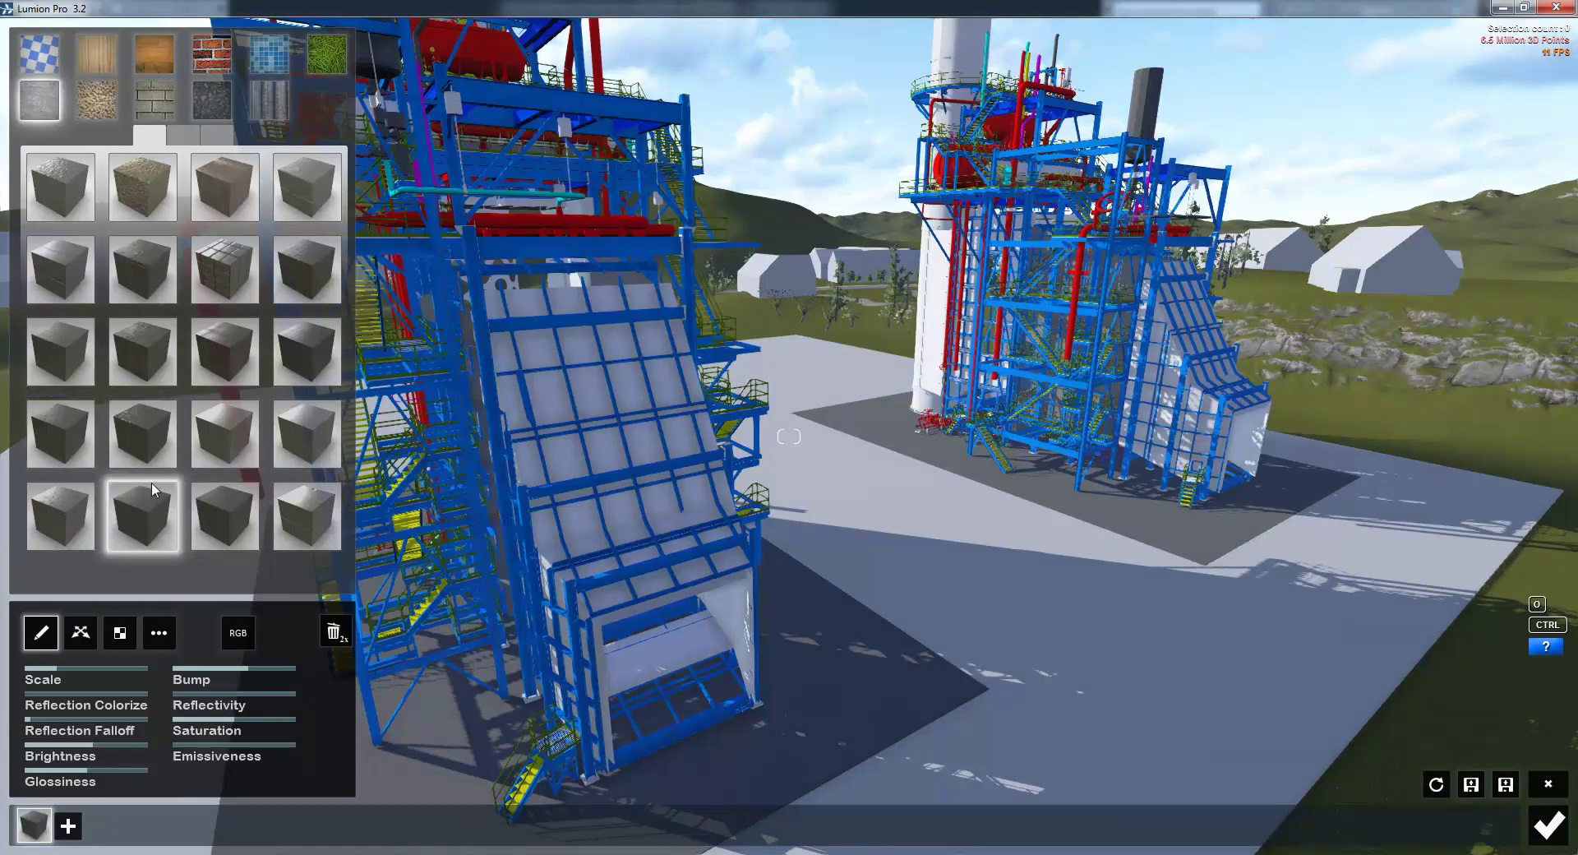
Step: Apply the Concrete_011_1024 material to the white casing panels and chimneys
click(69, 826)
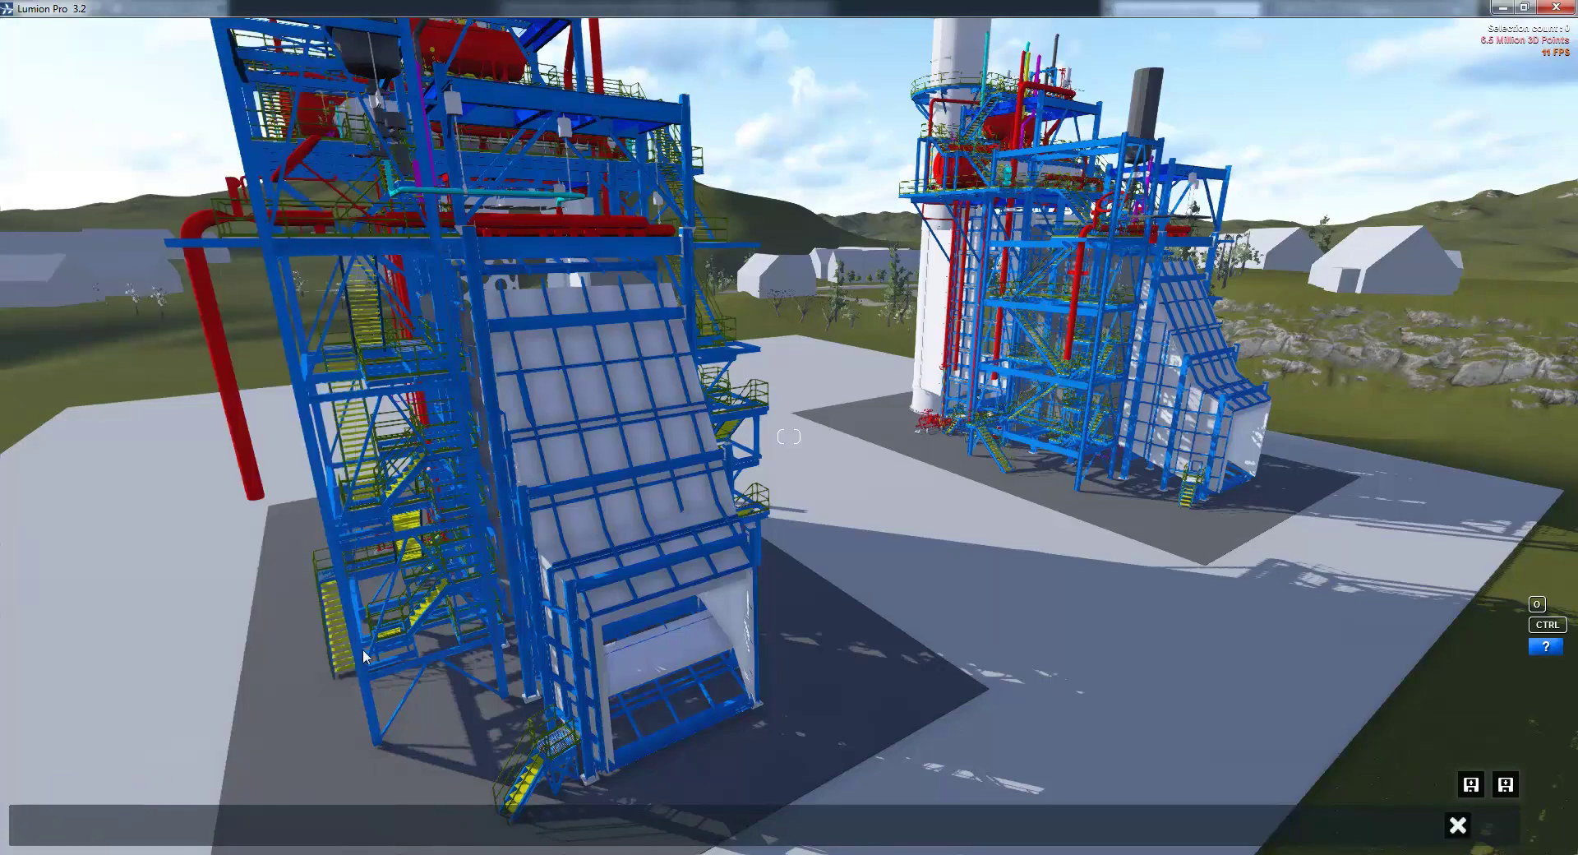
click(670, 512)
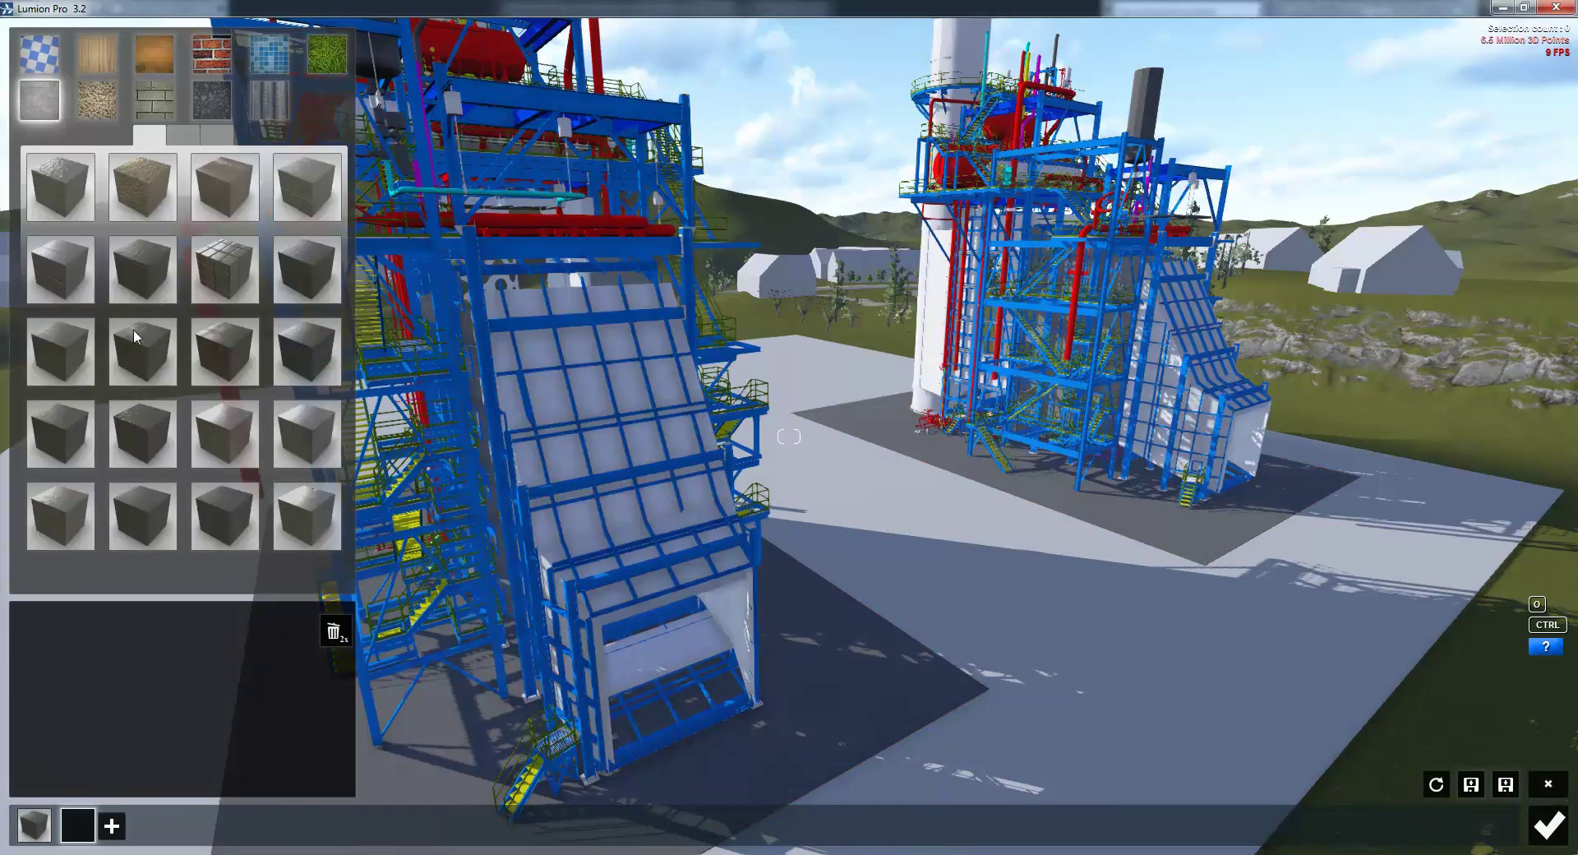
click(44, 345)
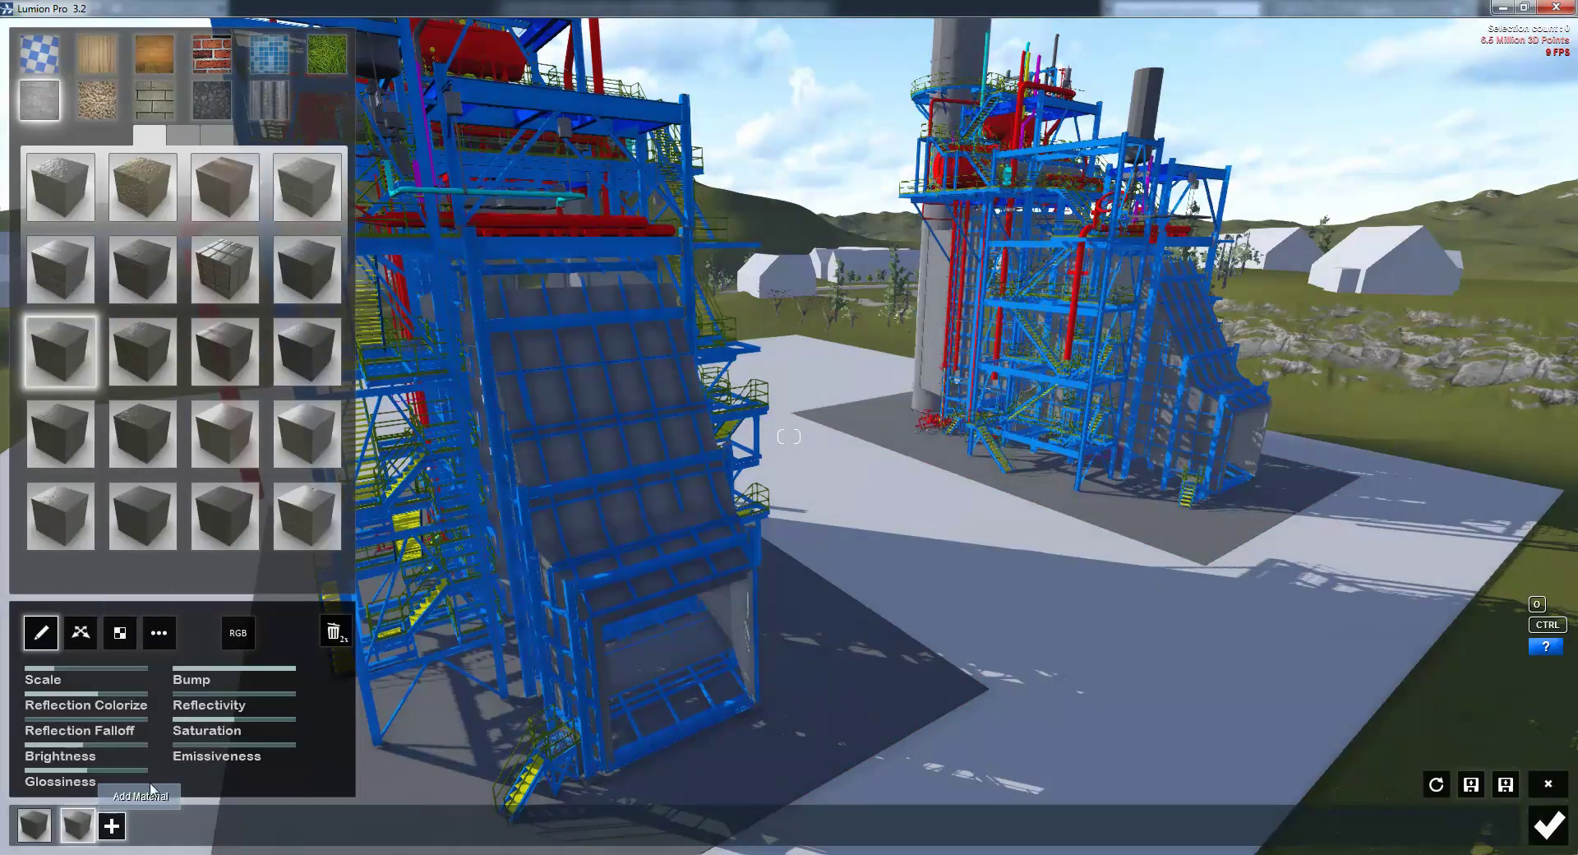
Step: Apply the Metal_005_1024 material to the blue structural steel frames and platforms of the plant
mouse_move(687, 485)
right_down()
mouse_move(629, 482)
mouse_move(688, 490)
right_up()
key(a)
key(d)
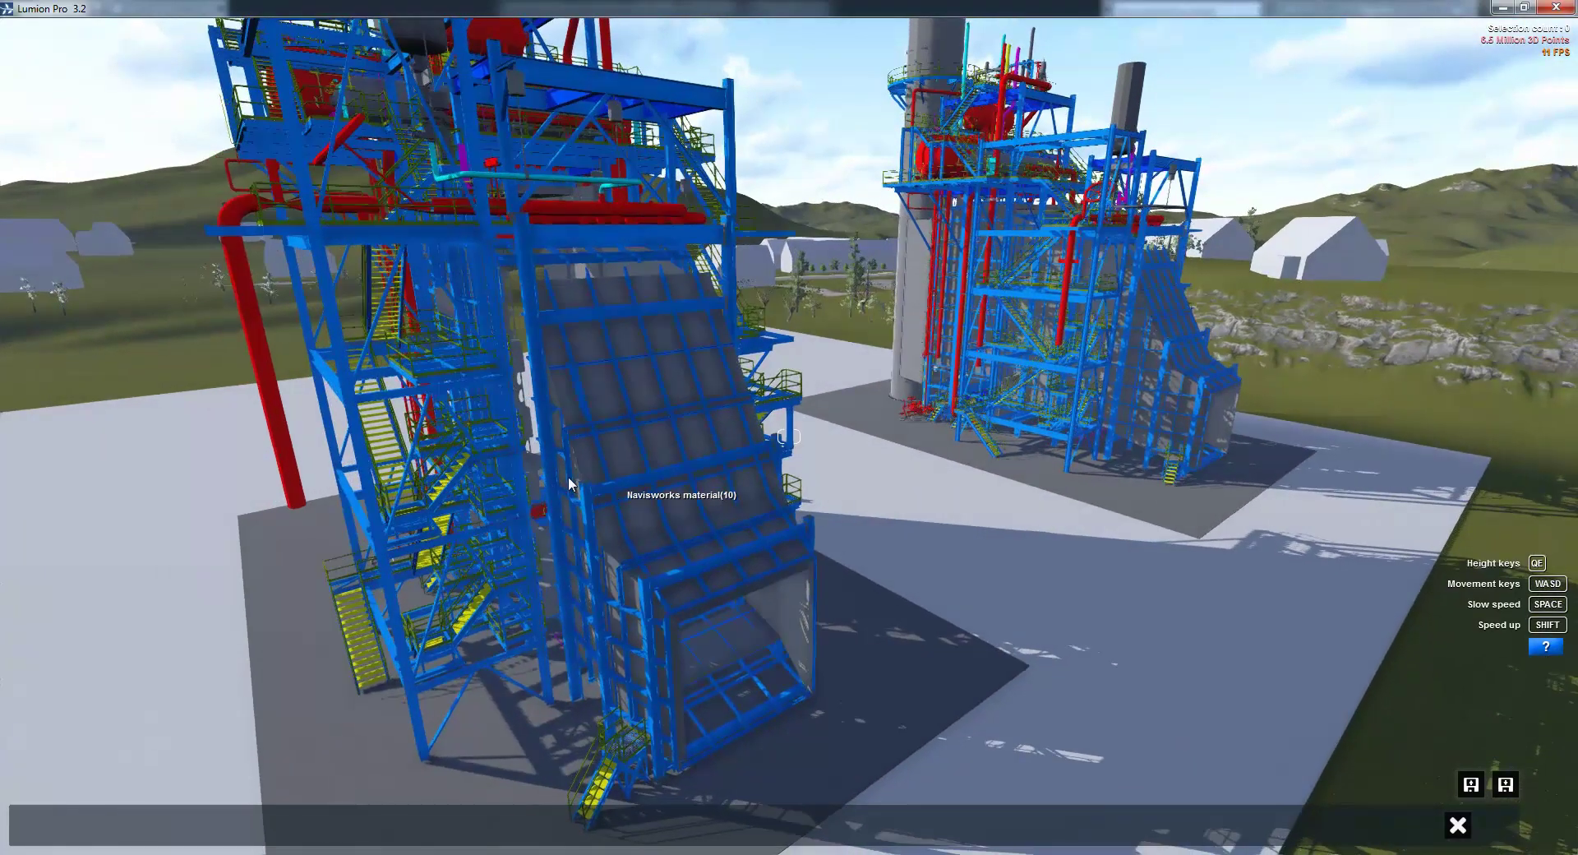
click(552, 429)
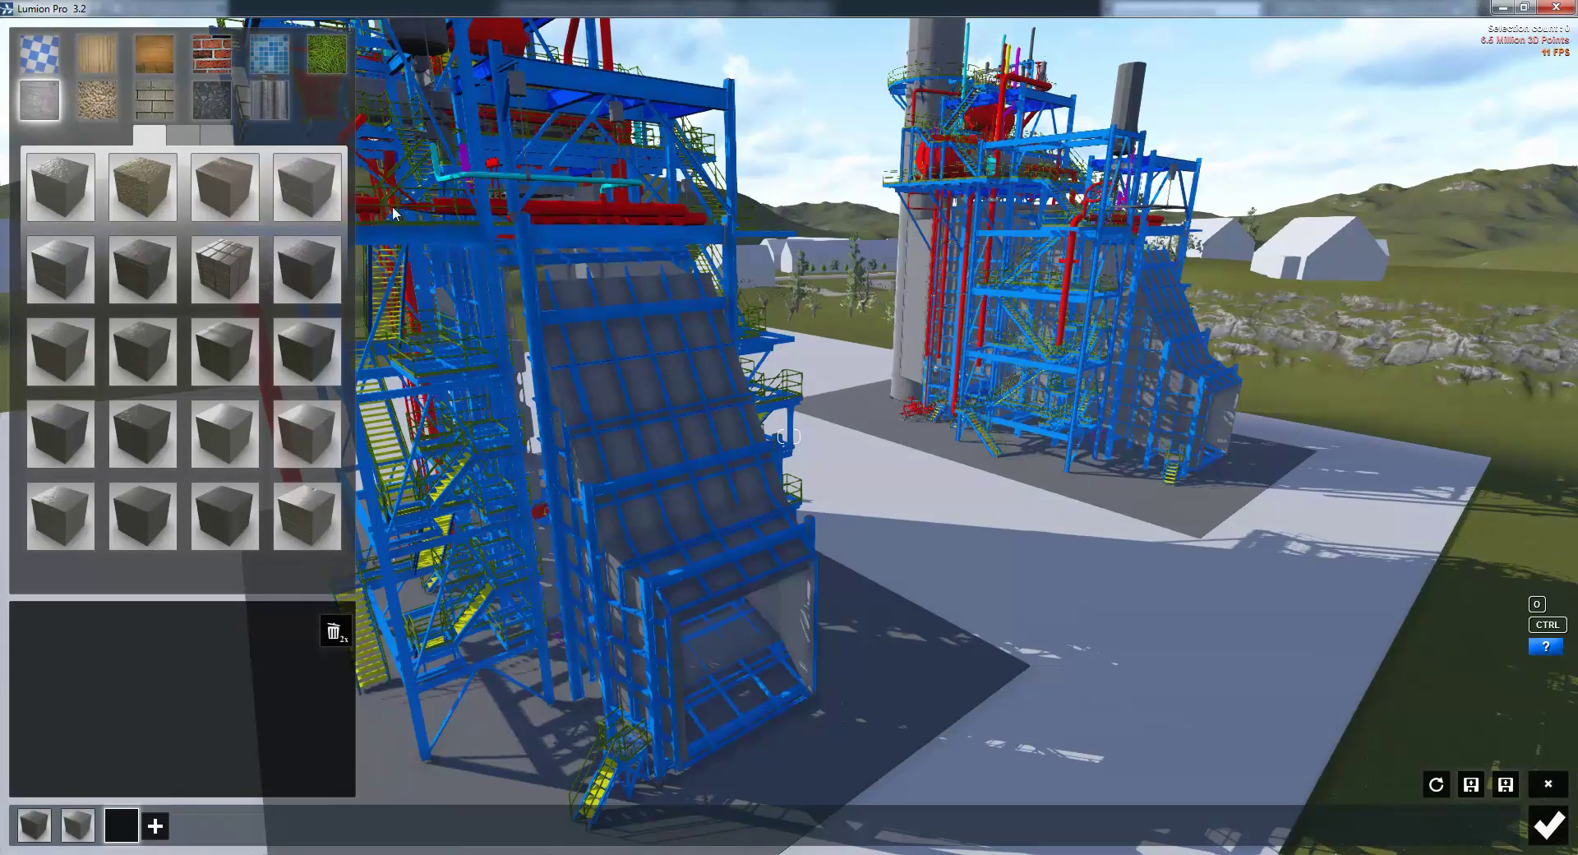
click(271, 111)
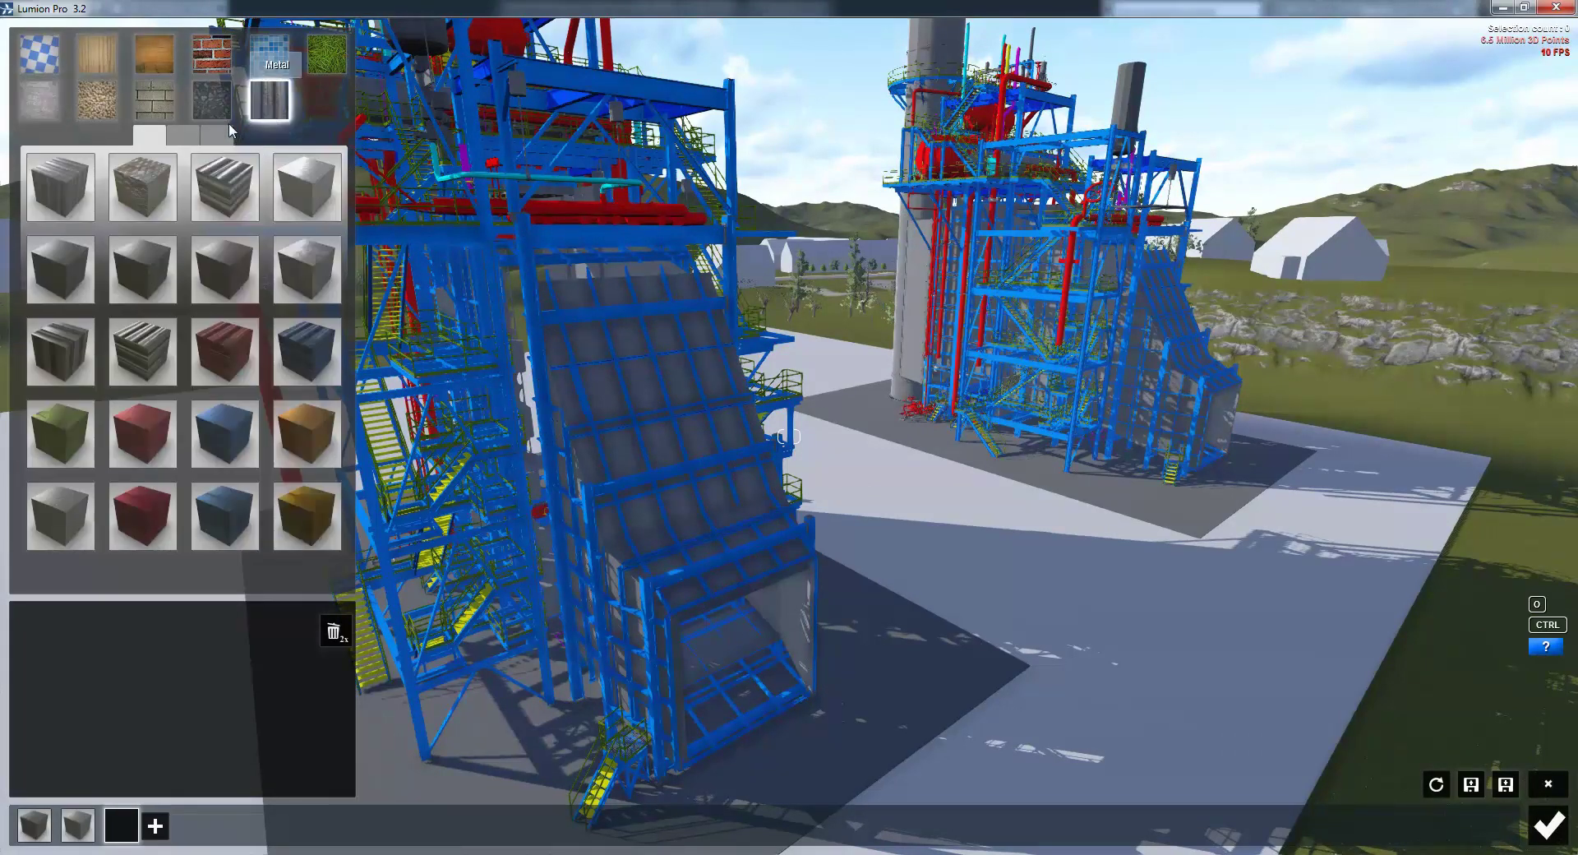
click(53, 259)
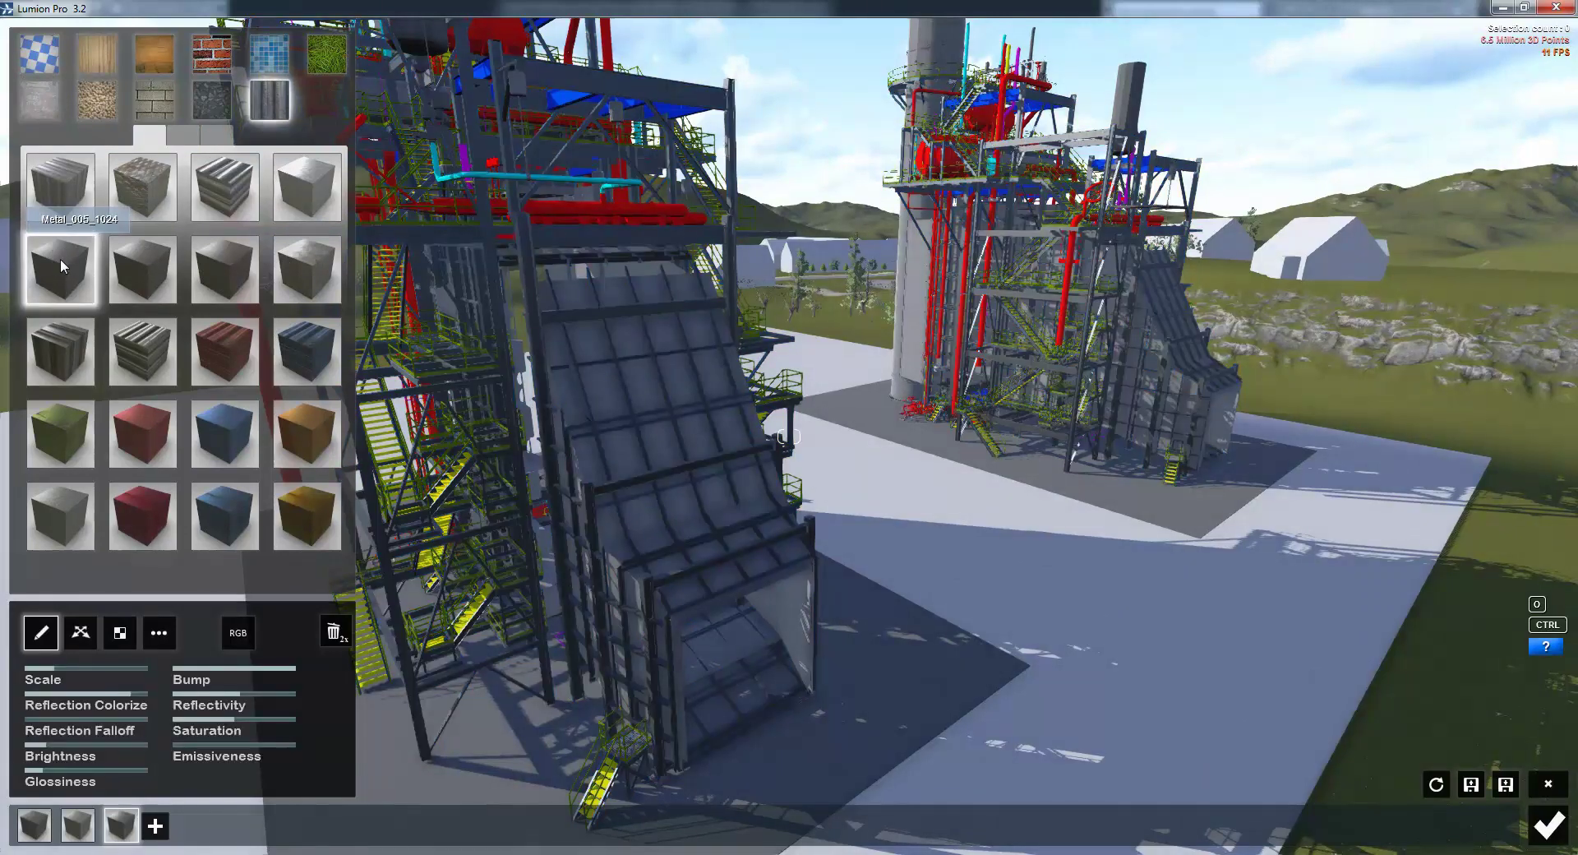
Step: Tint the metal material of the structural steelwork yellow
right_drag(526, 349, 456, 326)
key(a)
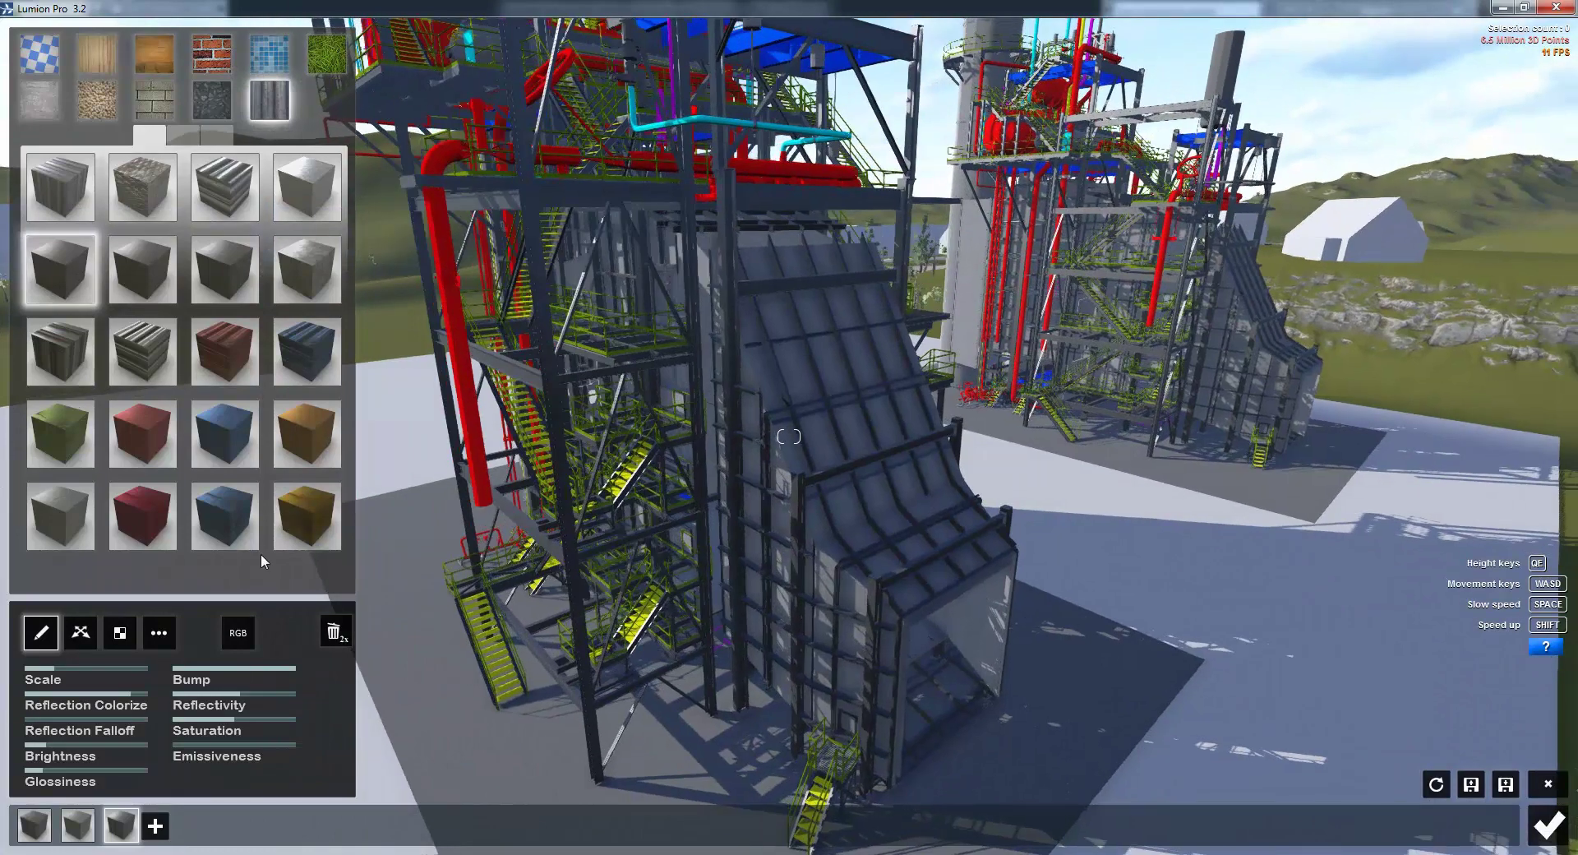
click(243, 637)
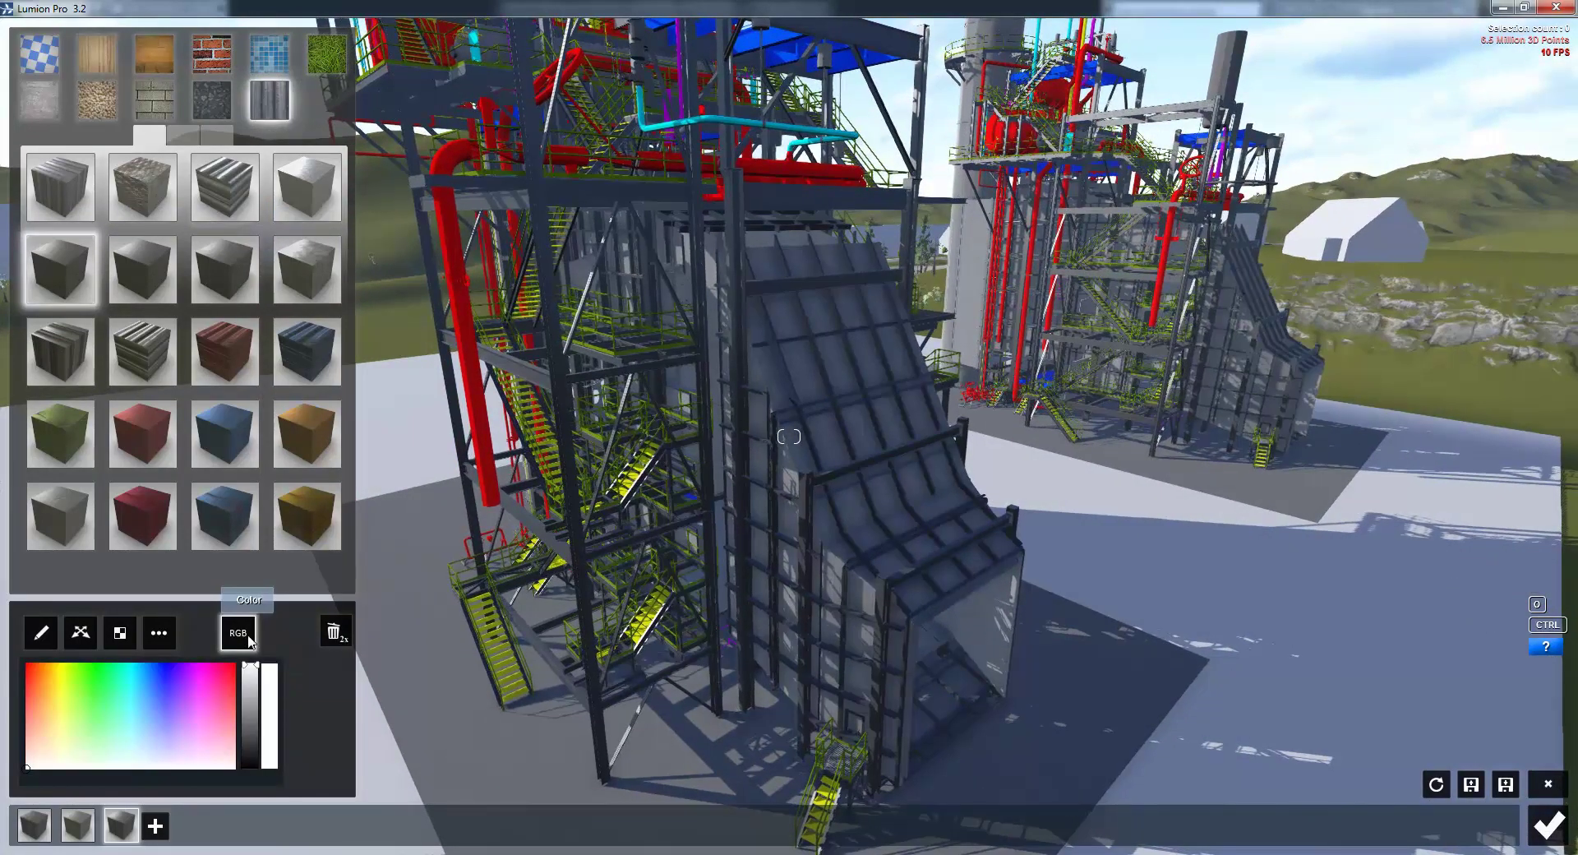
click(63, 677)
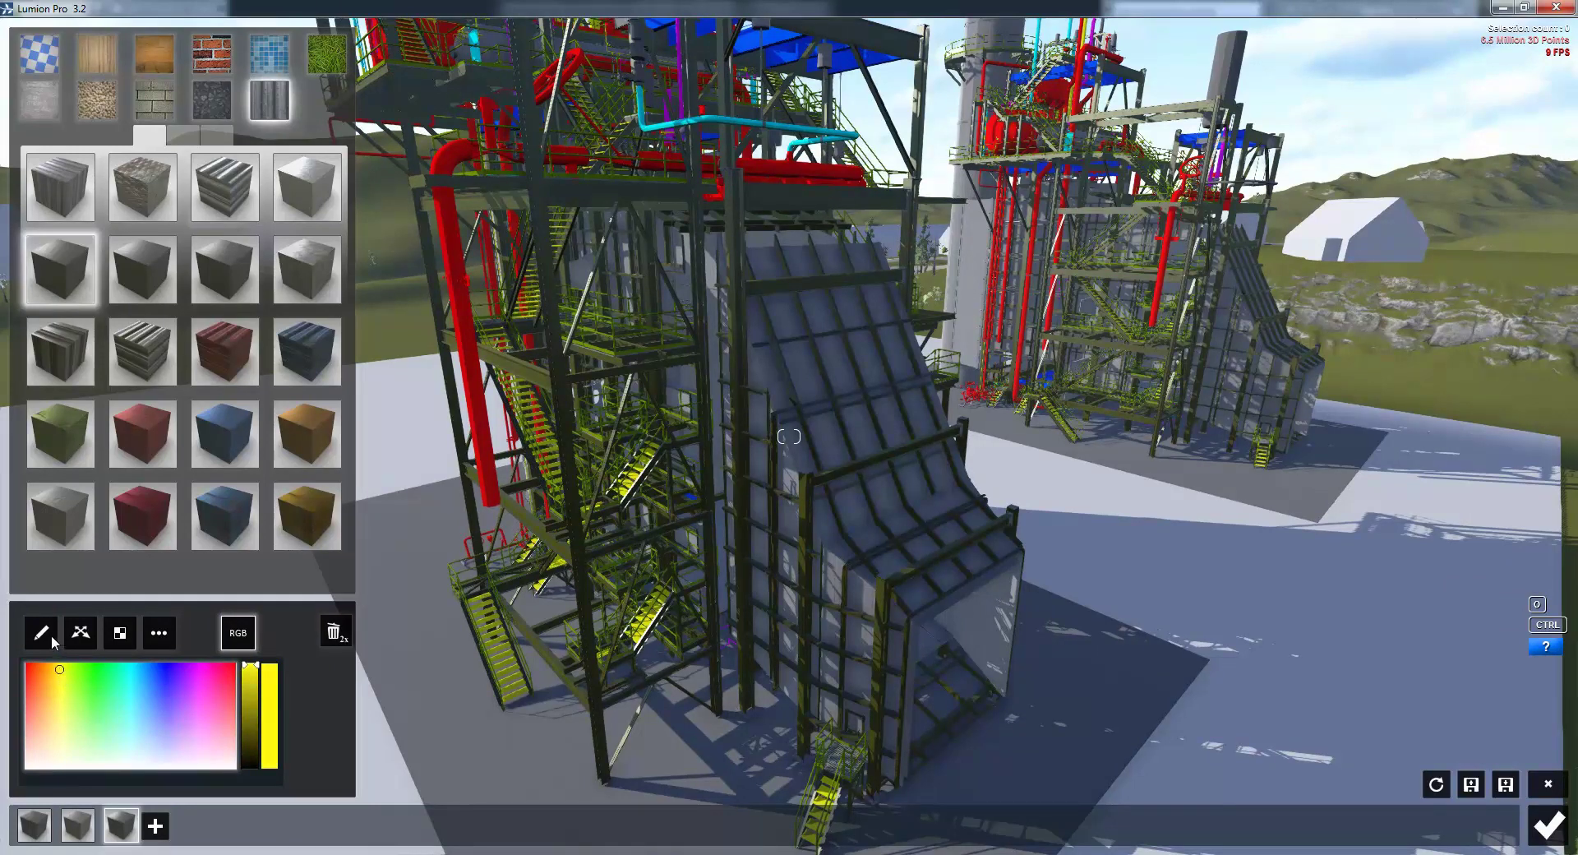
Step: Raise the steelwork material's brightness to about 0.6 and save the material changes
click(53, 643)
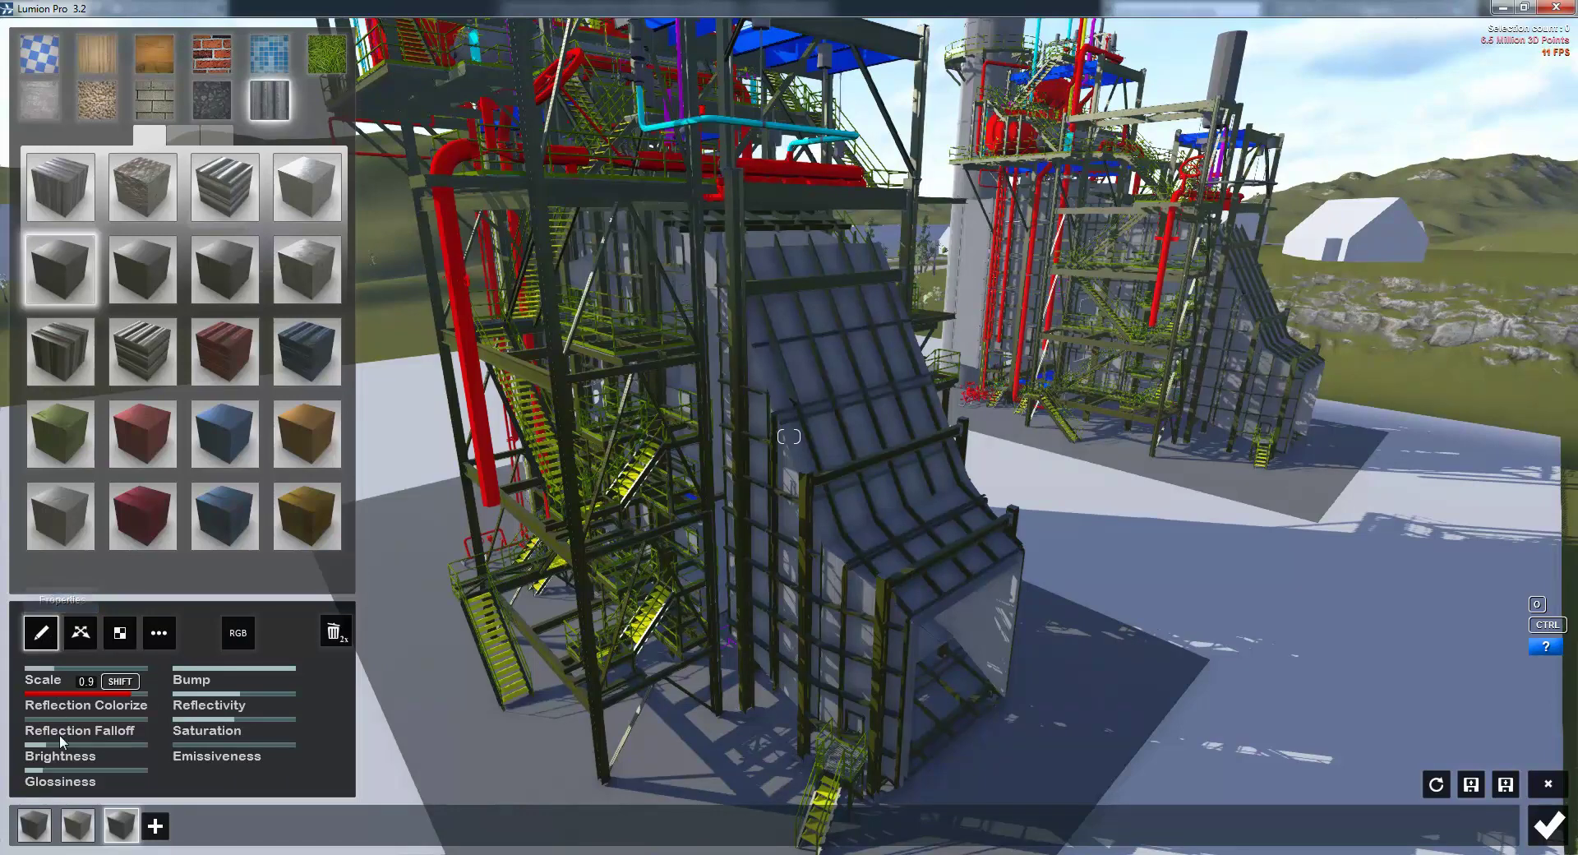
mouse_move(58, 744)
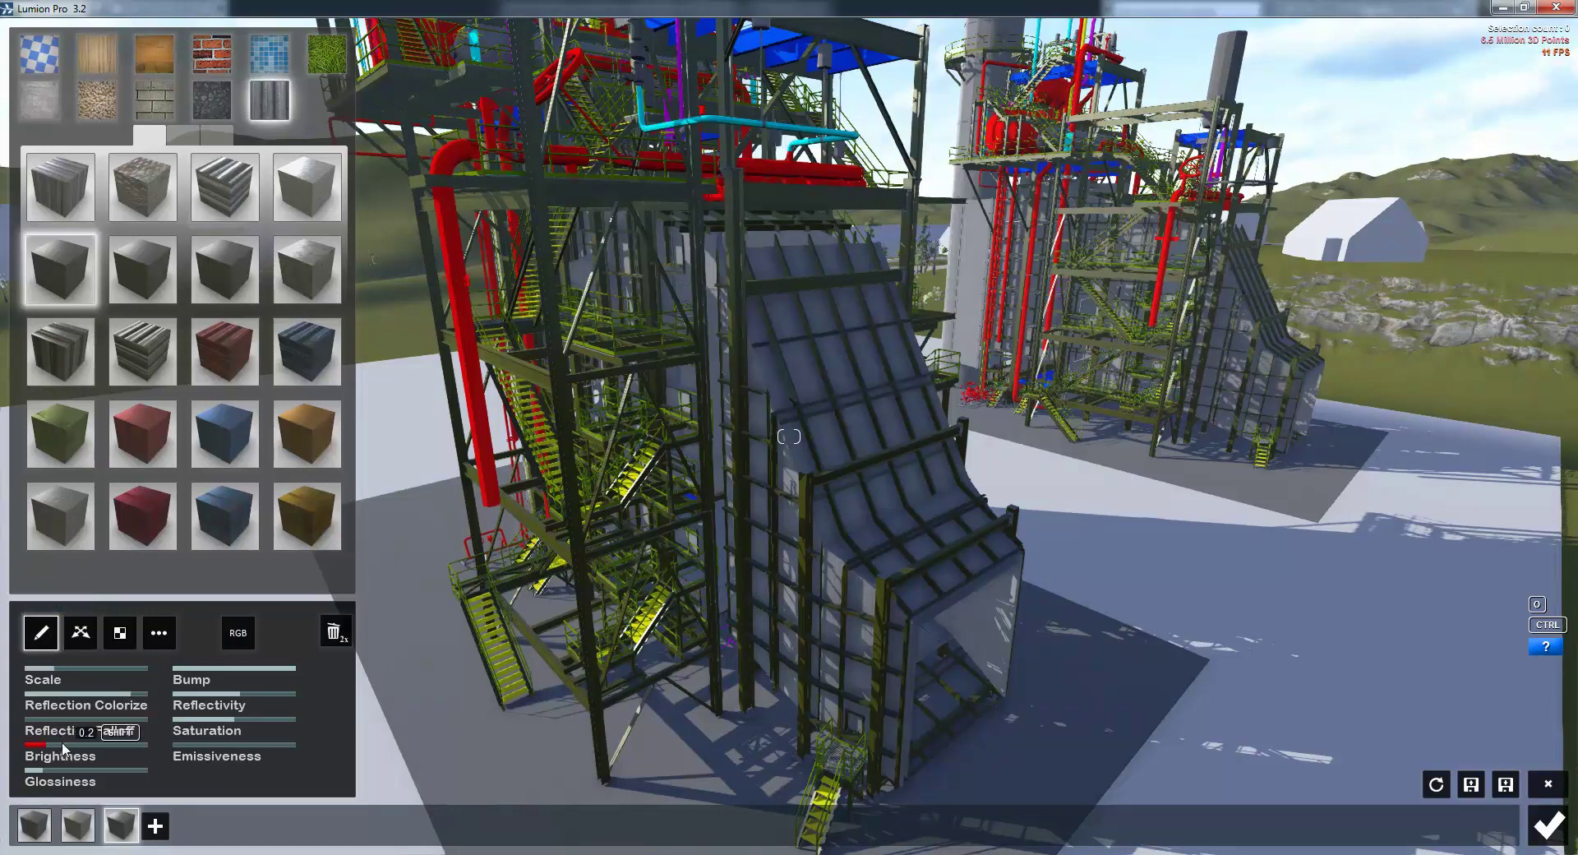
drag(62, 744, 96, 741)
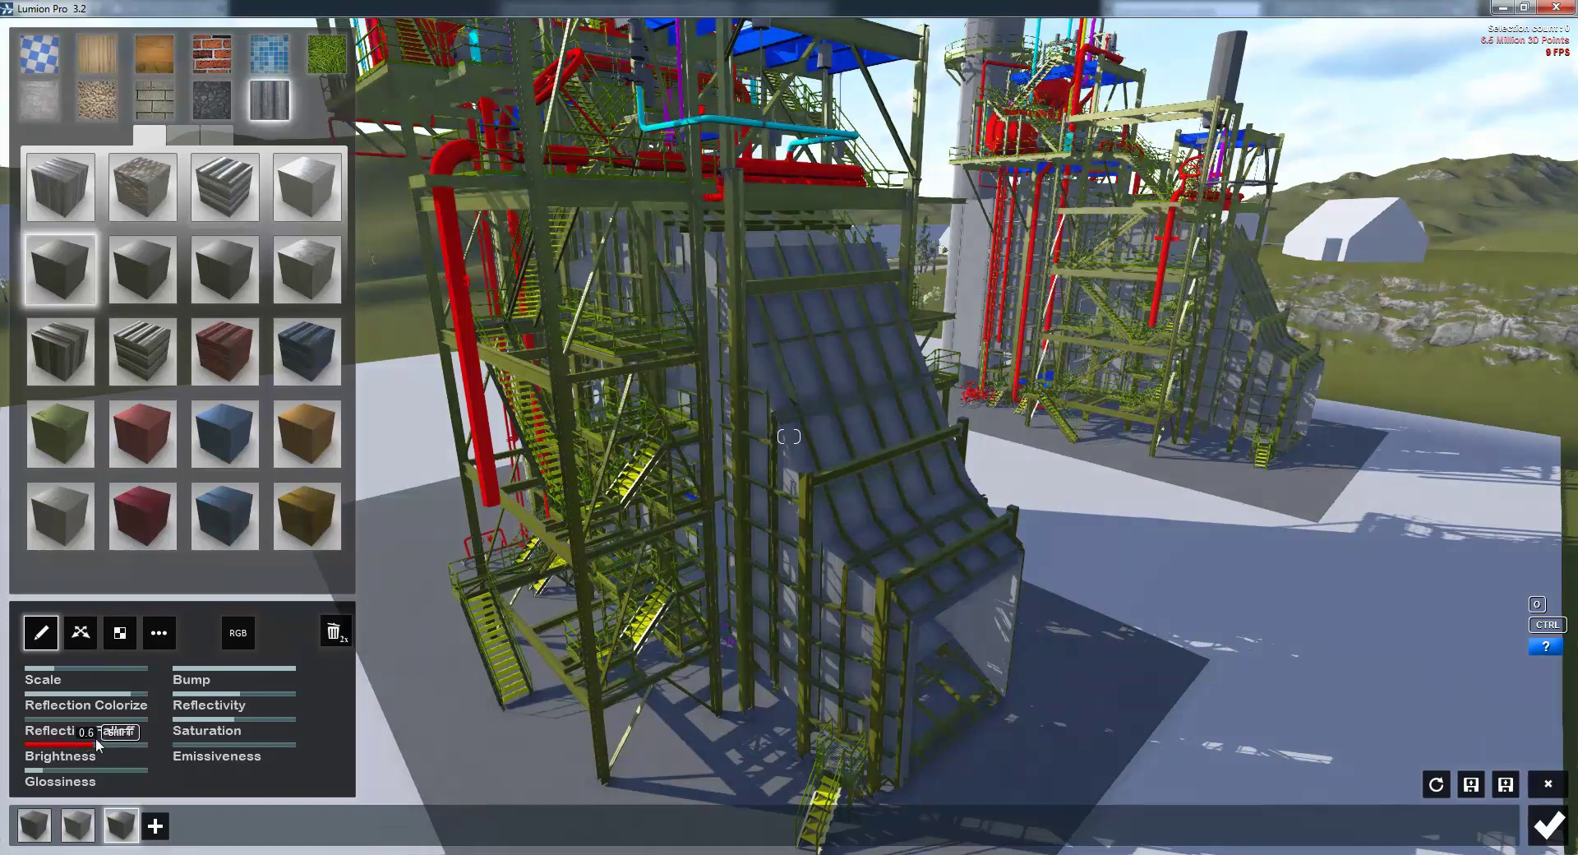
mouse_move(181, 749)
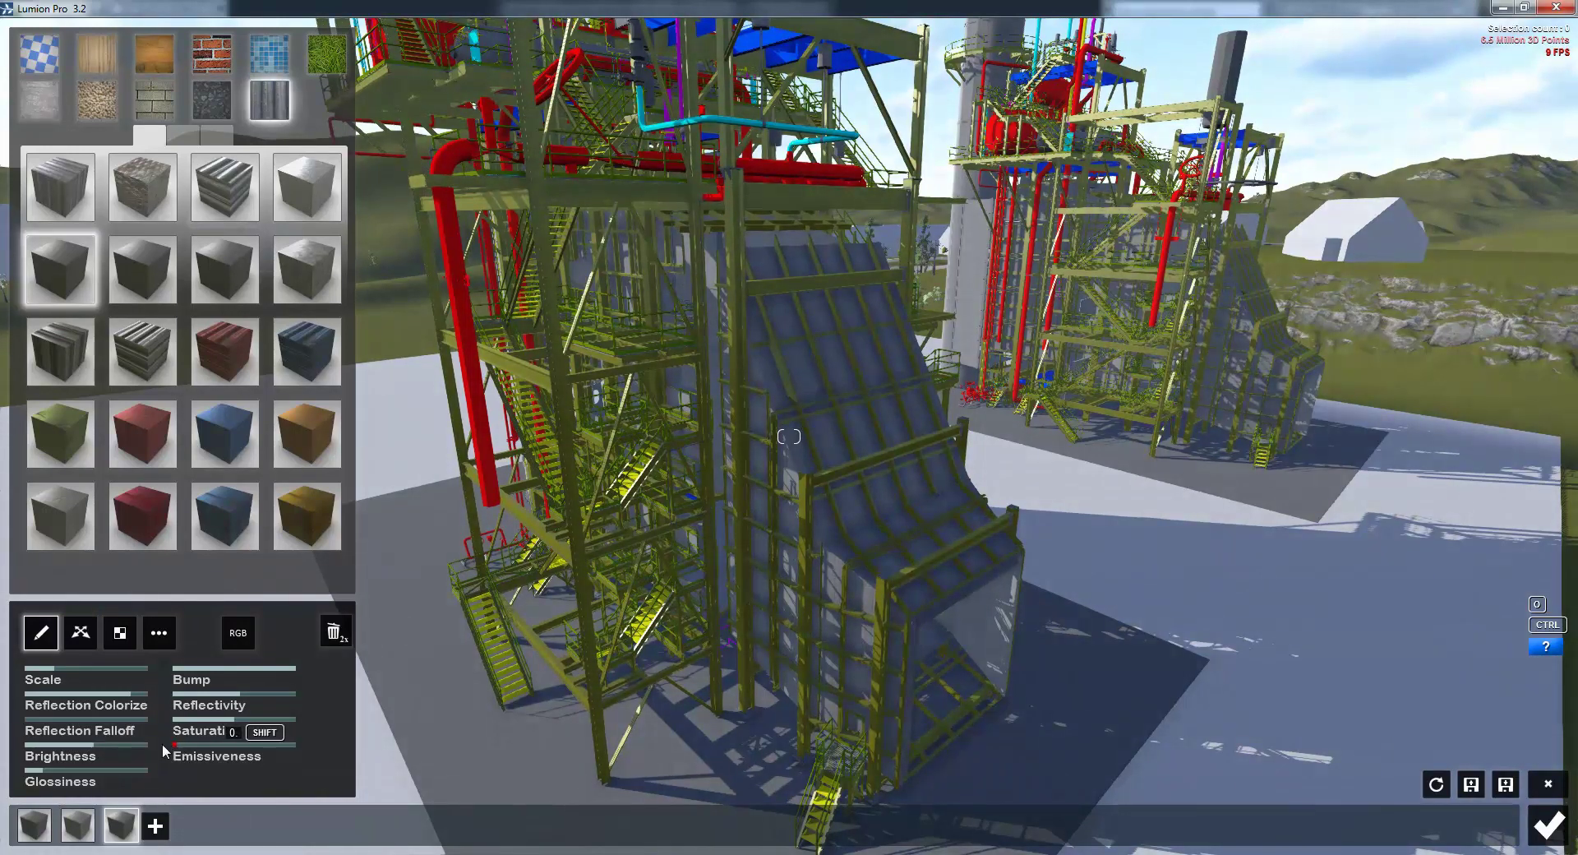
mouse_move(92, 747)
click(1547, 826)
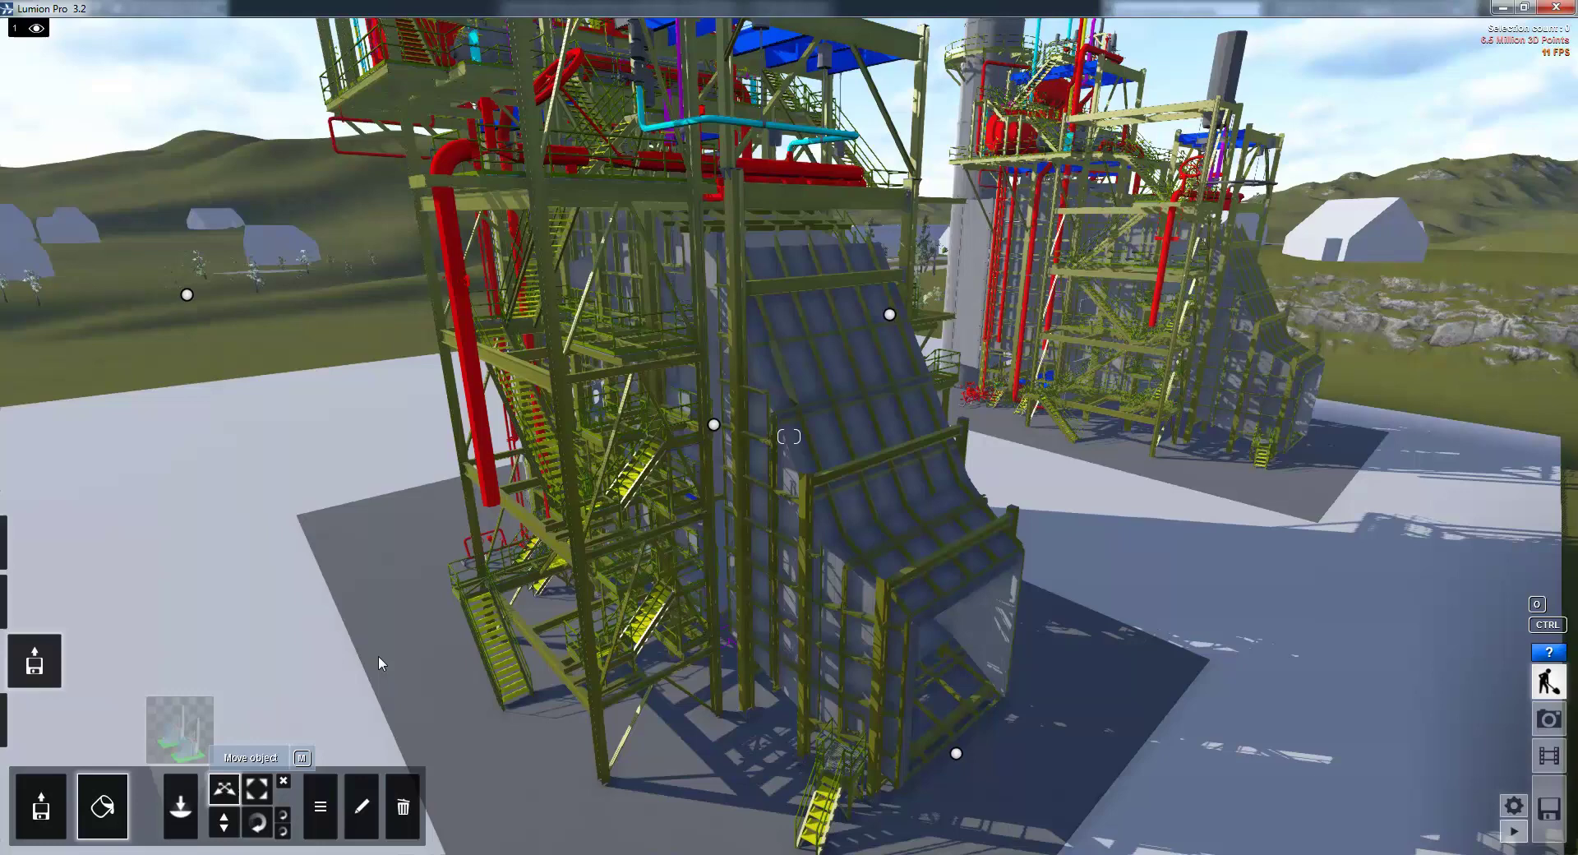
Step: Switch to movie mode and start recording a new flythrough in the first clip slot
key(a)
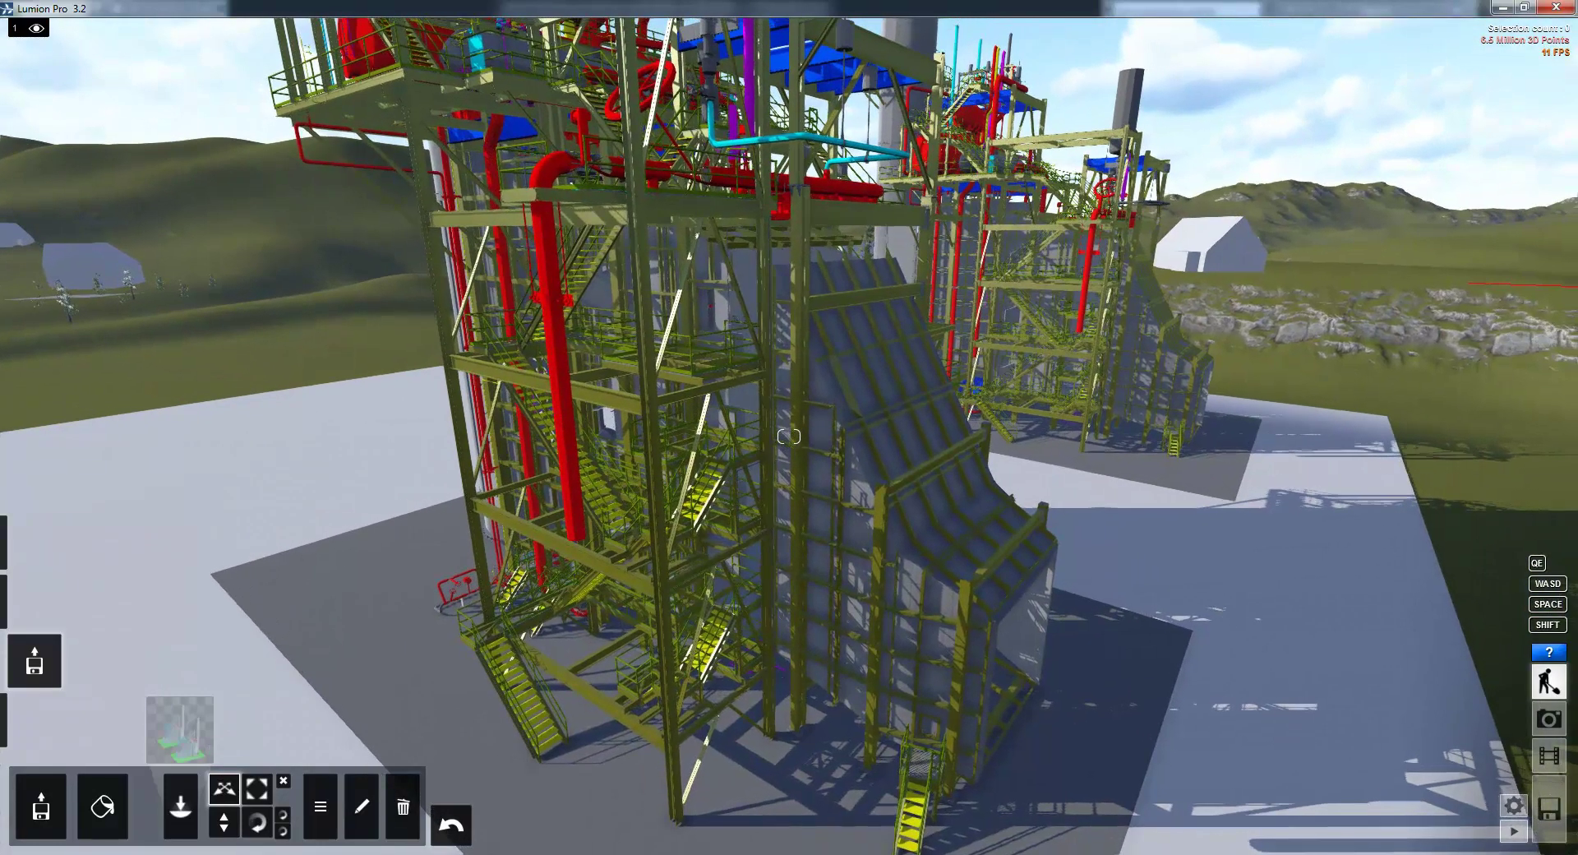
key(s)
right_drag(789, 436, 663, 518)
key(d)
right_drag(327, 548, 356, 549)
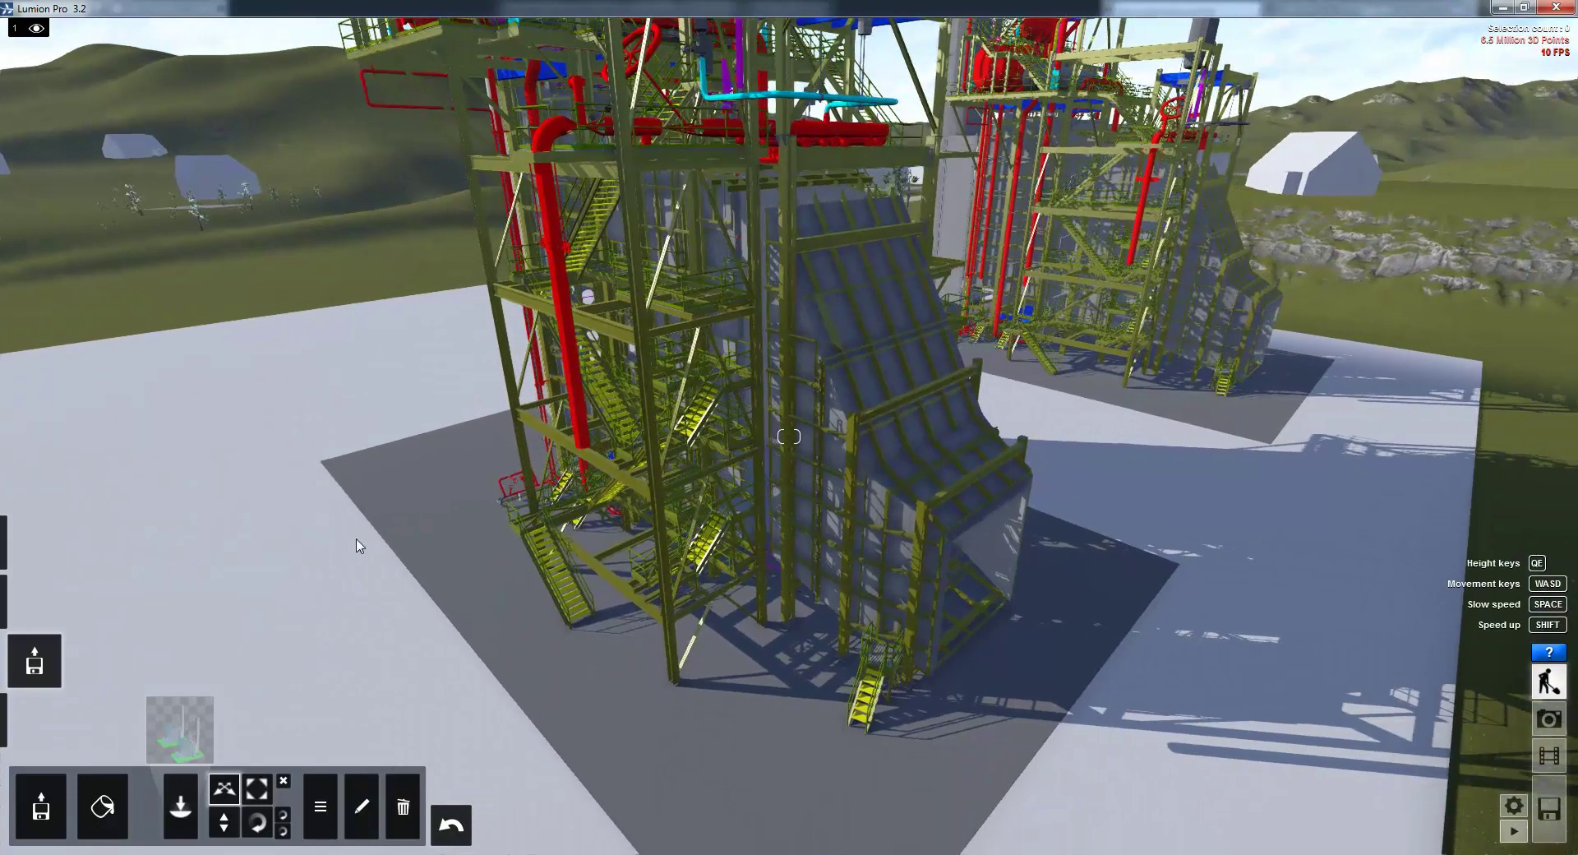
click(1547, 756)
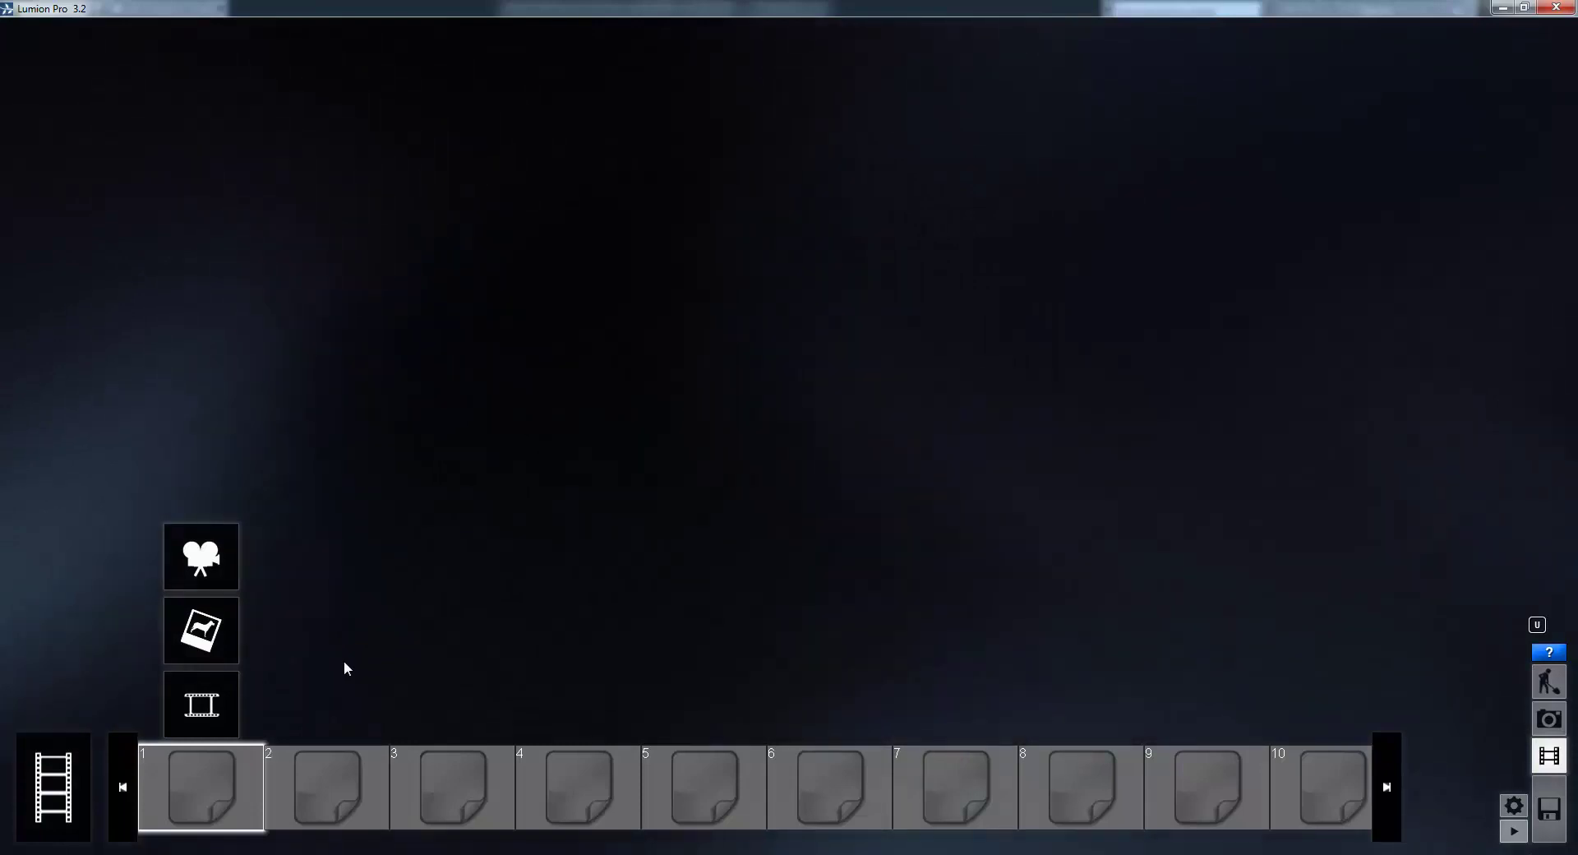
click(214, 565)
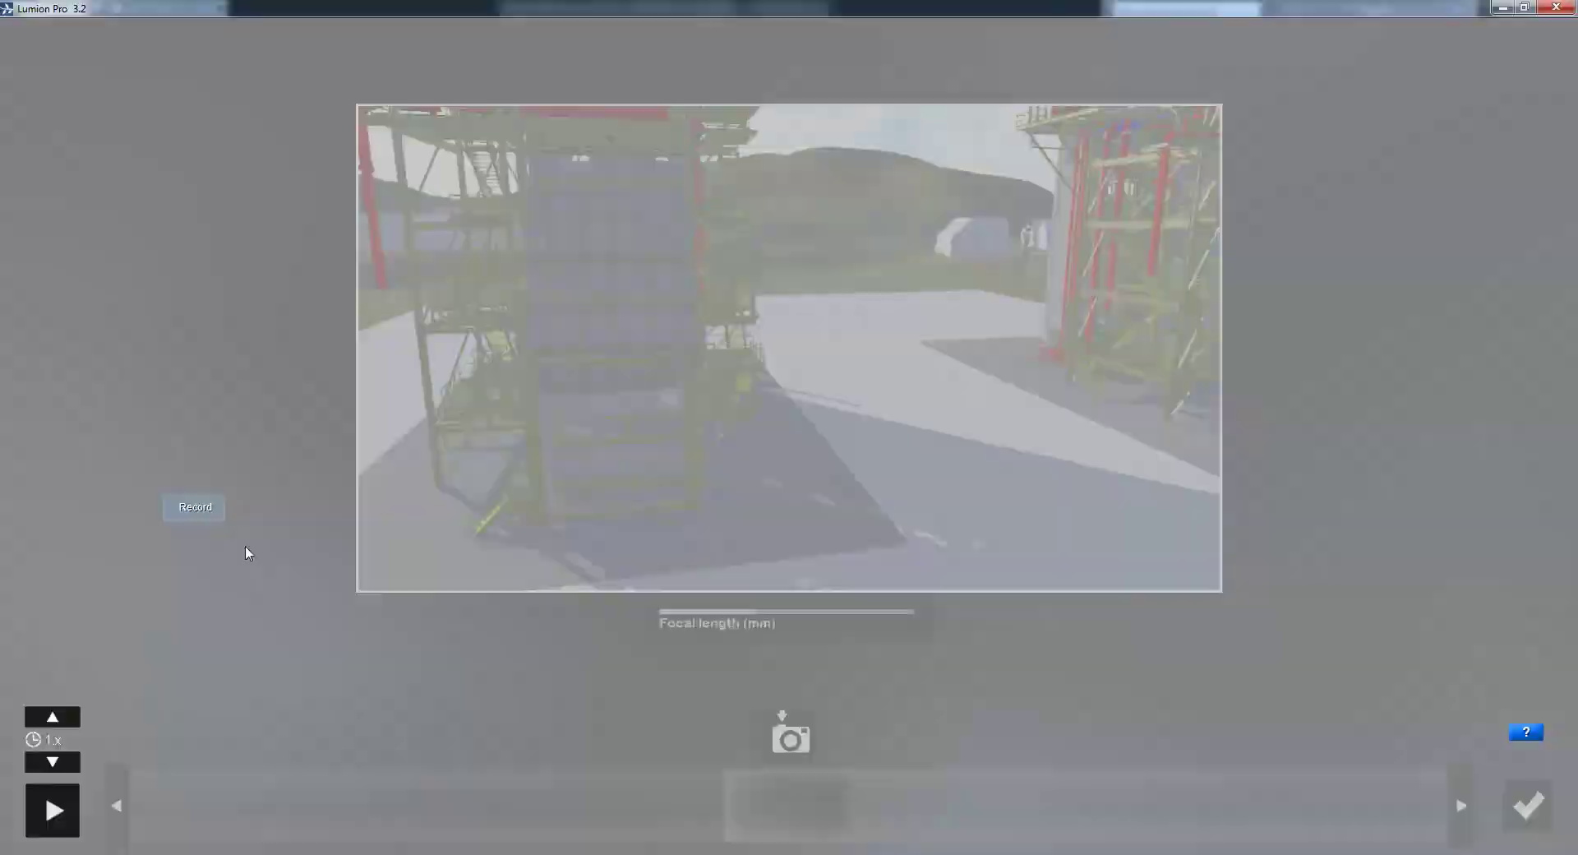
Step: Bring the camera to the foot of the plant's outer staircase and capture the first flythrough keyframe looking up it
right_drag(822, 479, 725, 417)
key(w)
key(w)
key(w)
key(w)
key(w)
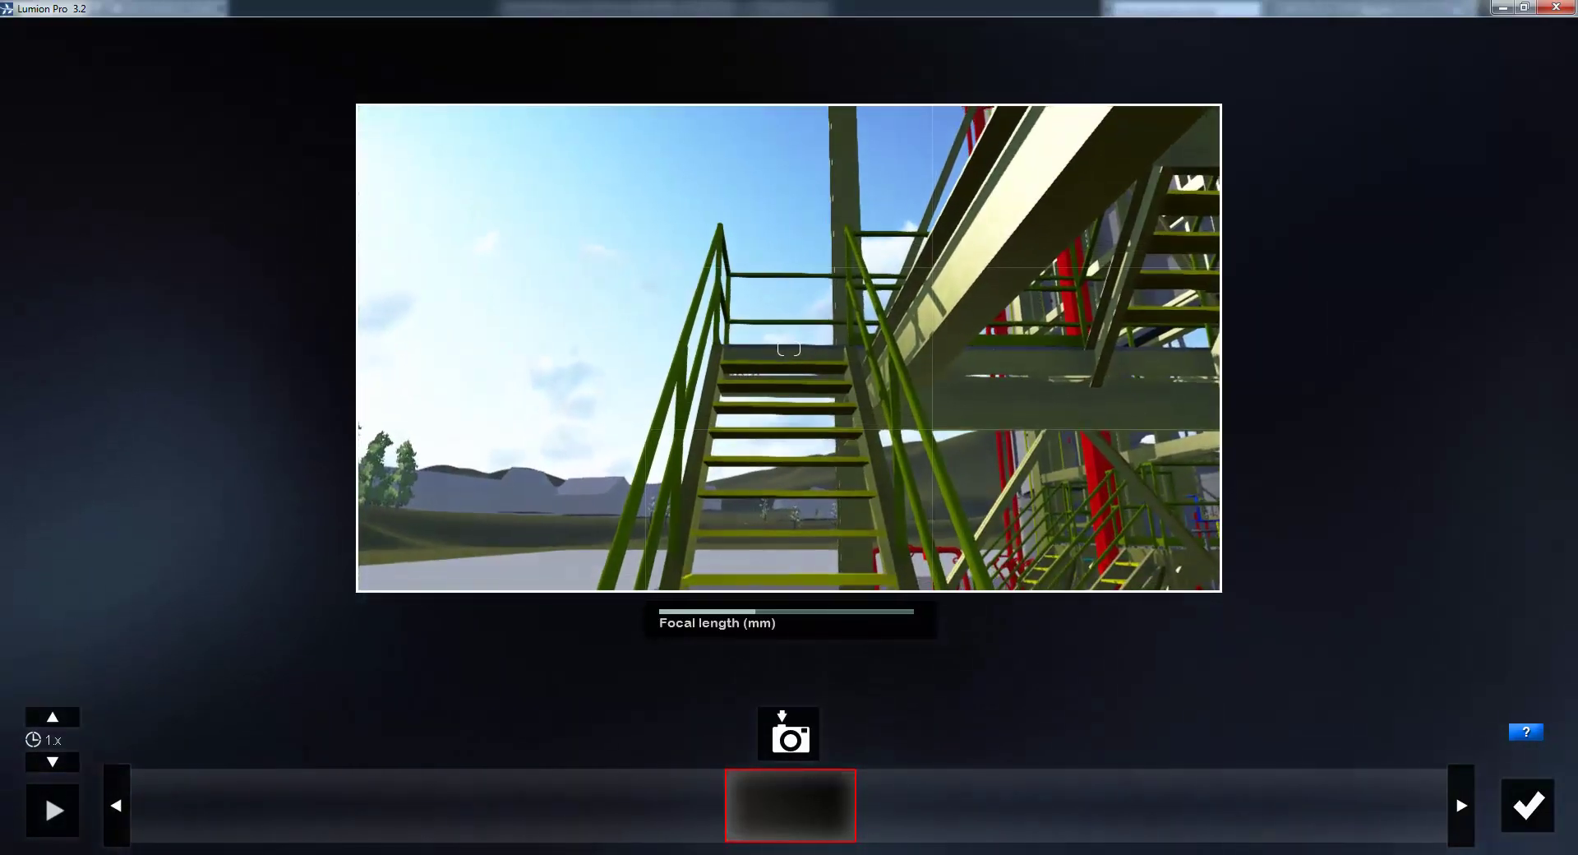
right_drag(789, 316, 813, 349)
click(791, 740)
Step: Capture further flythrough keyframes while moving up the stairs and landings, ending with a view up the next flight
click(797, 737)
click(791, 736)
key(w)
key(w)
click(780, 732)
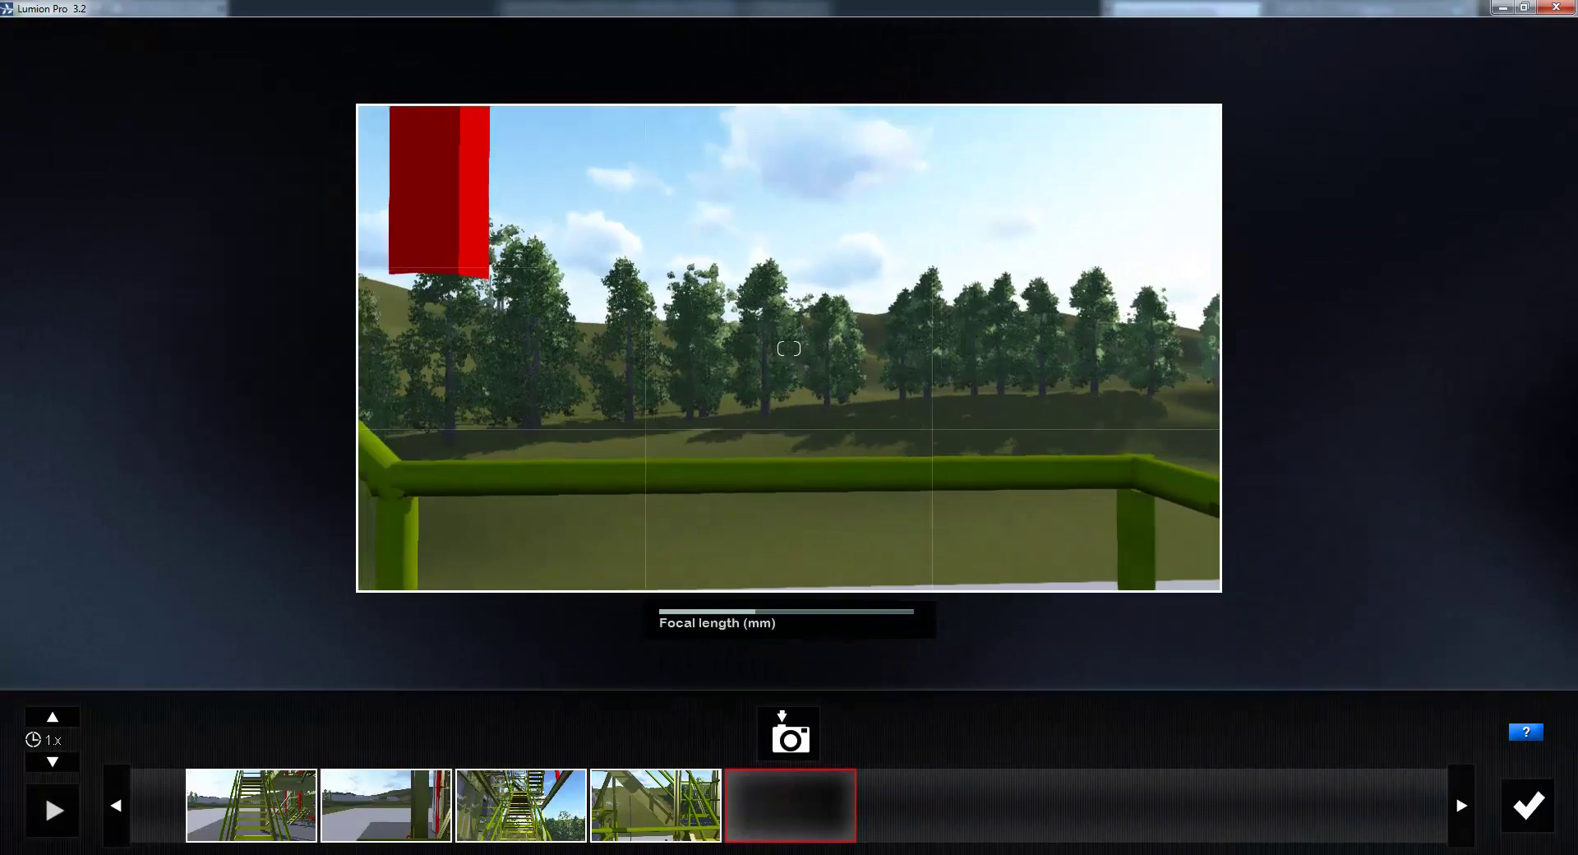
right_drag(789, 348, 782, 349)
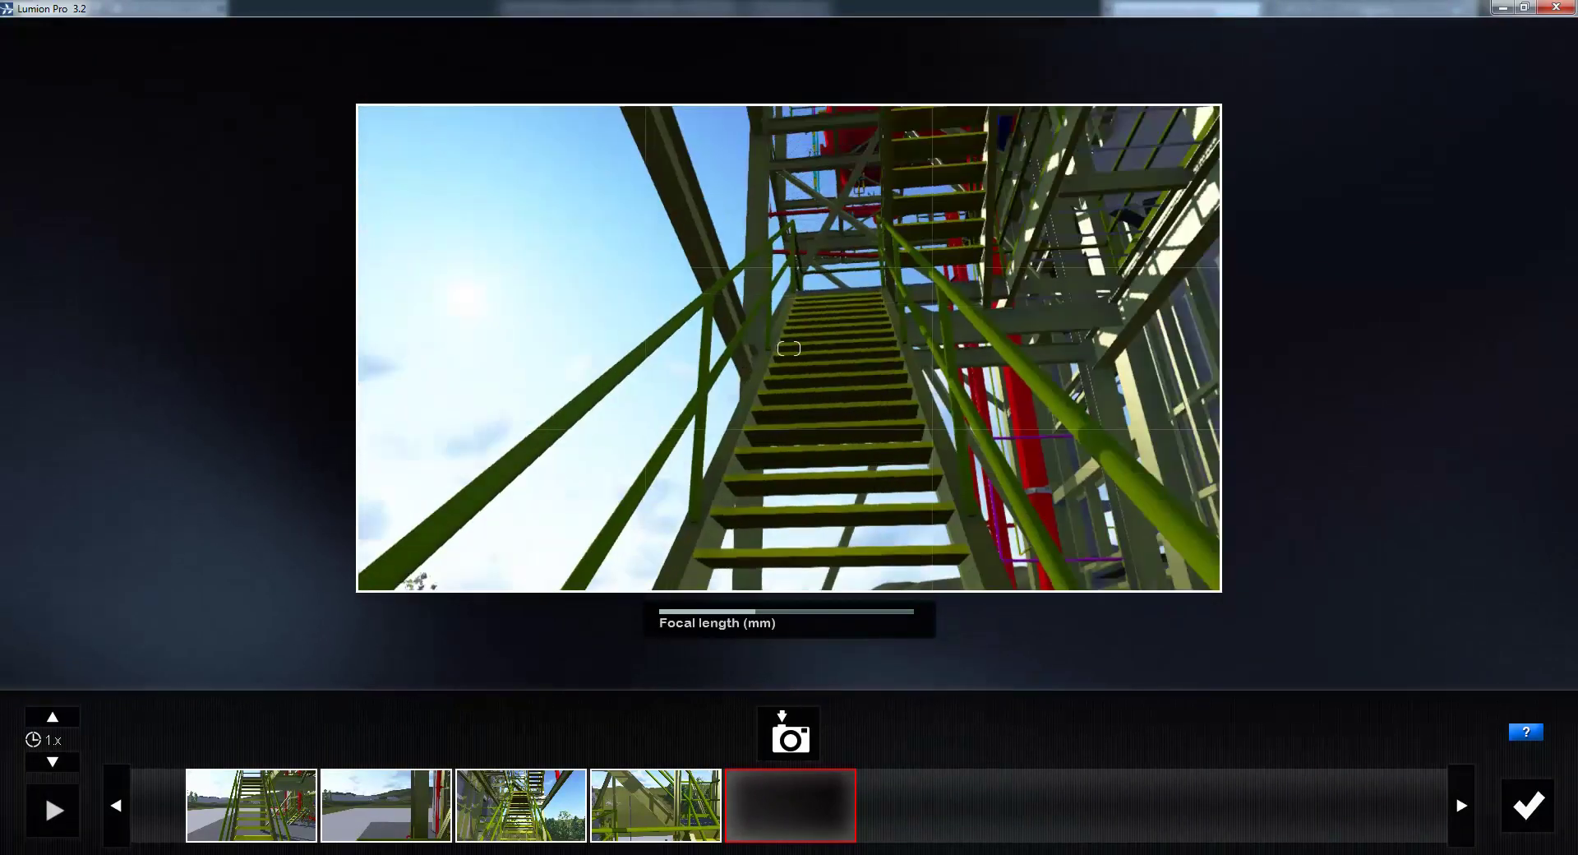
click(790, 738)
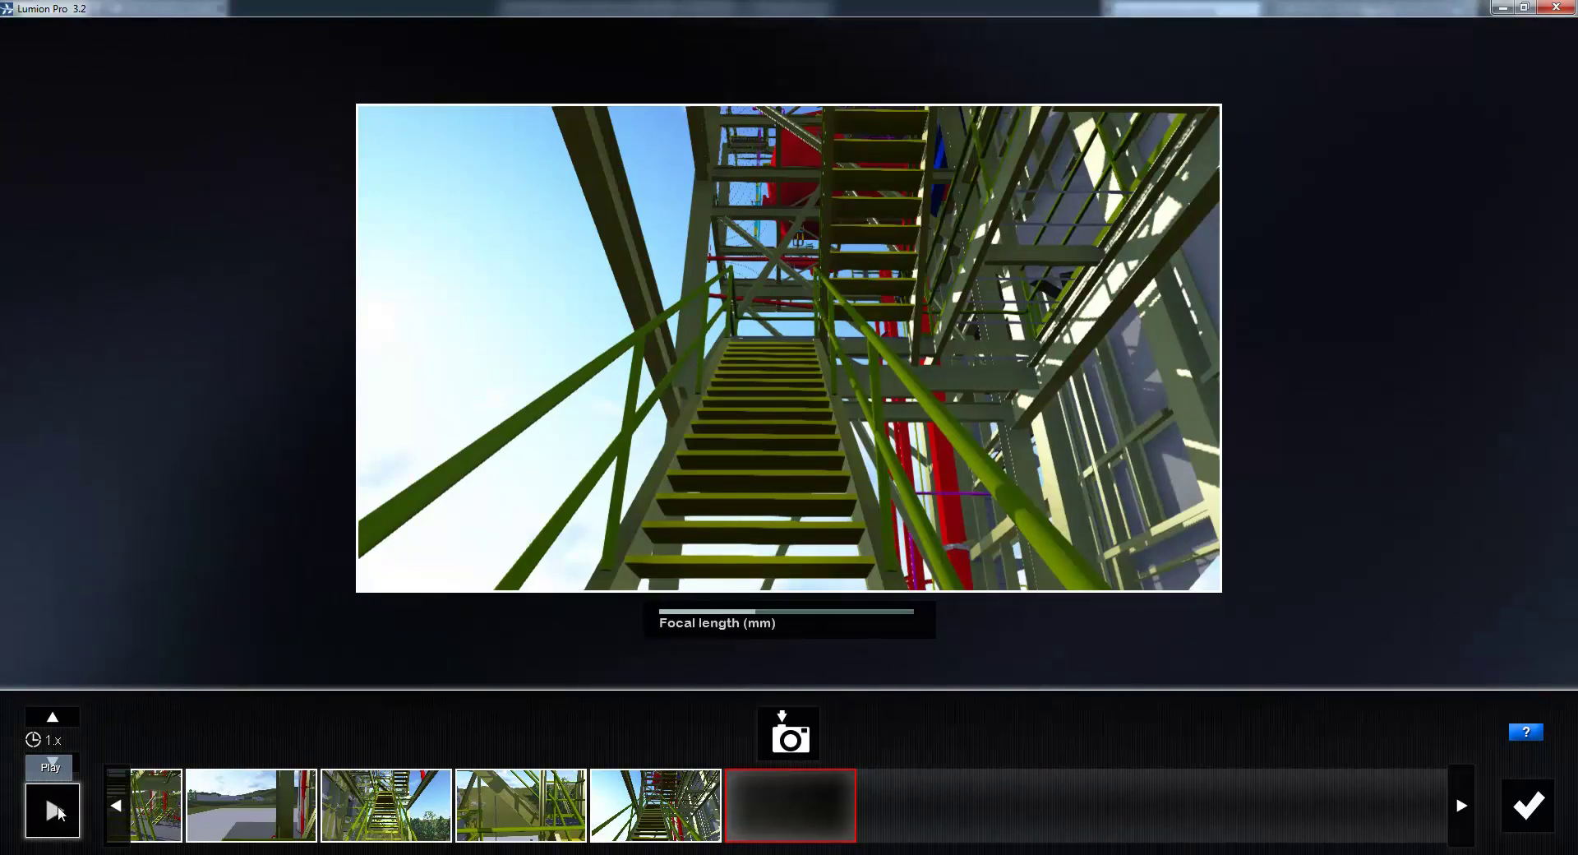
Step: Preview the recorded staircase flythrough and accept it as a movie clip
click(58, 812)
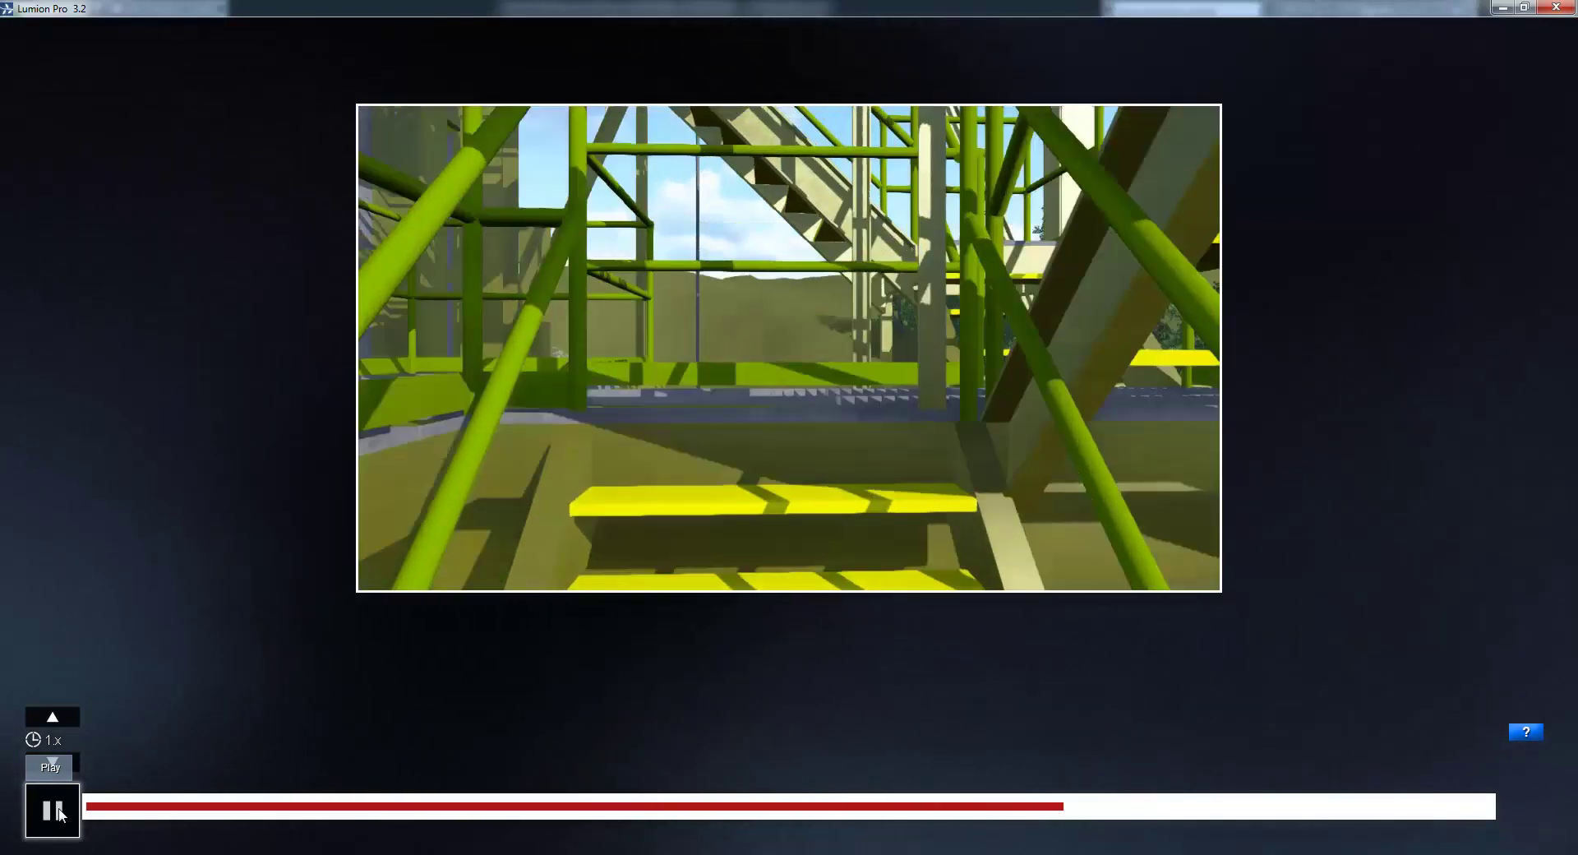
click(58, 813)
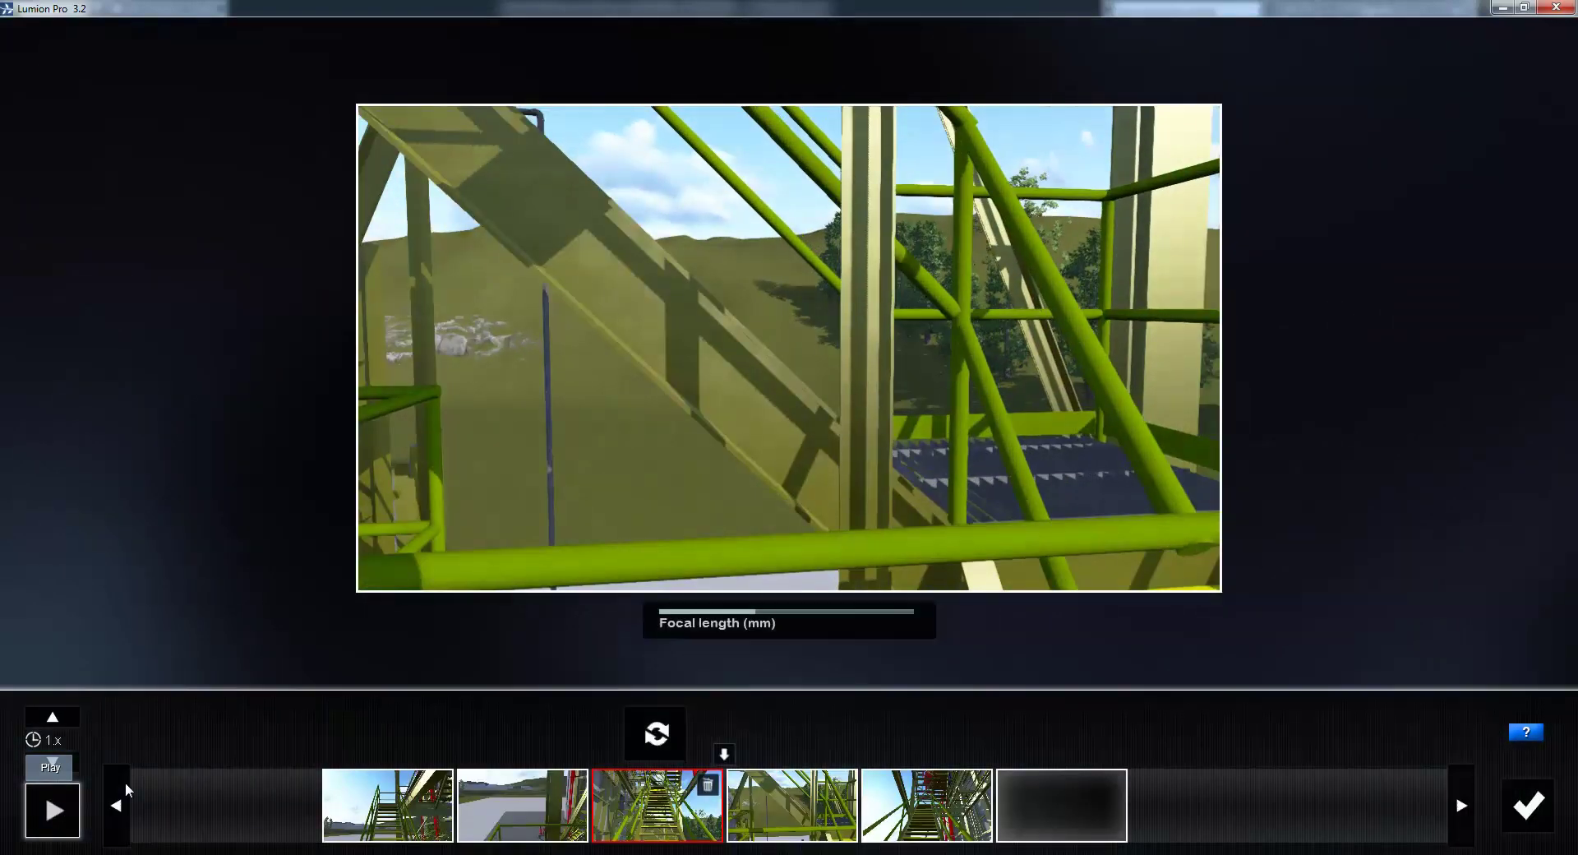
click(1528, 805)
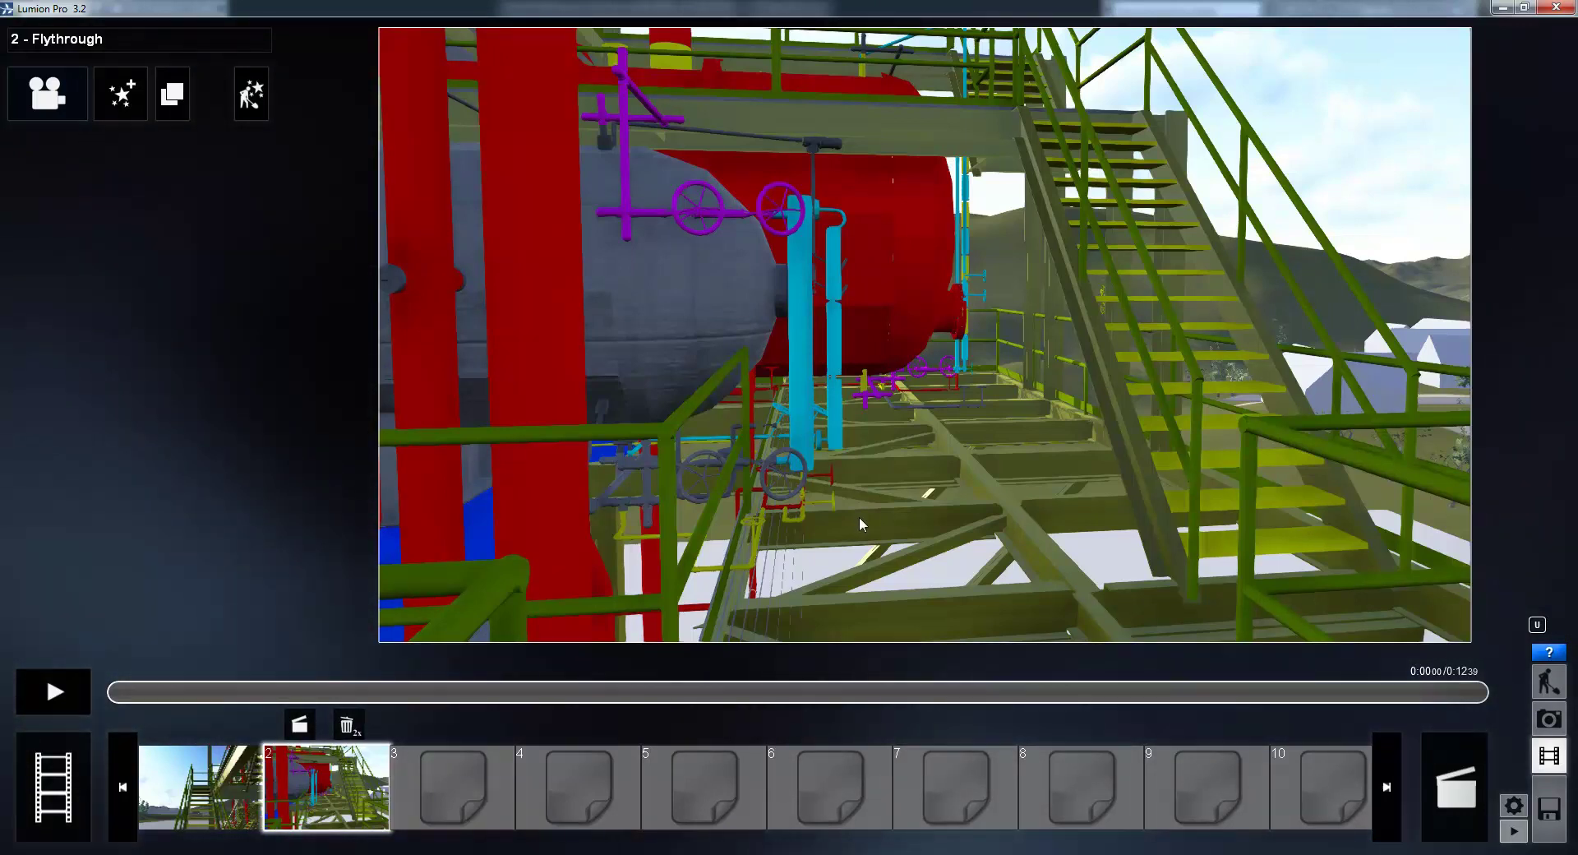
Step: Browse the movie effect categories and add a black Fade in/out style effect to the second flythrough clip
click(135, 109)
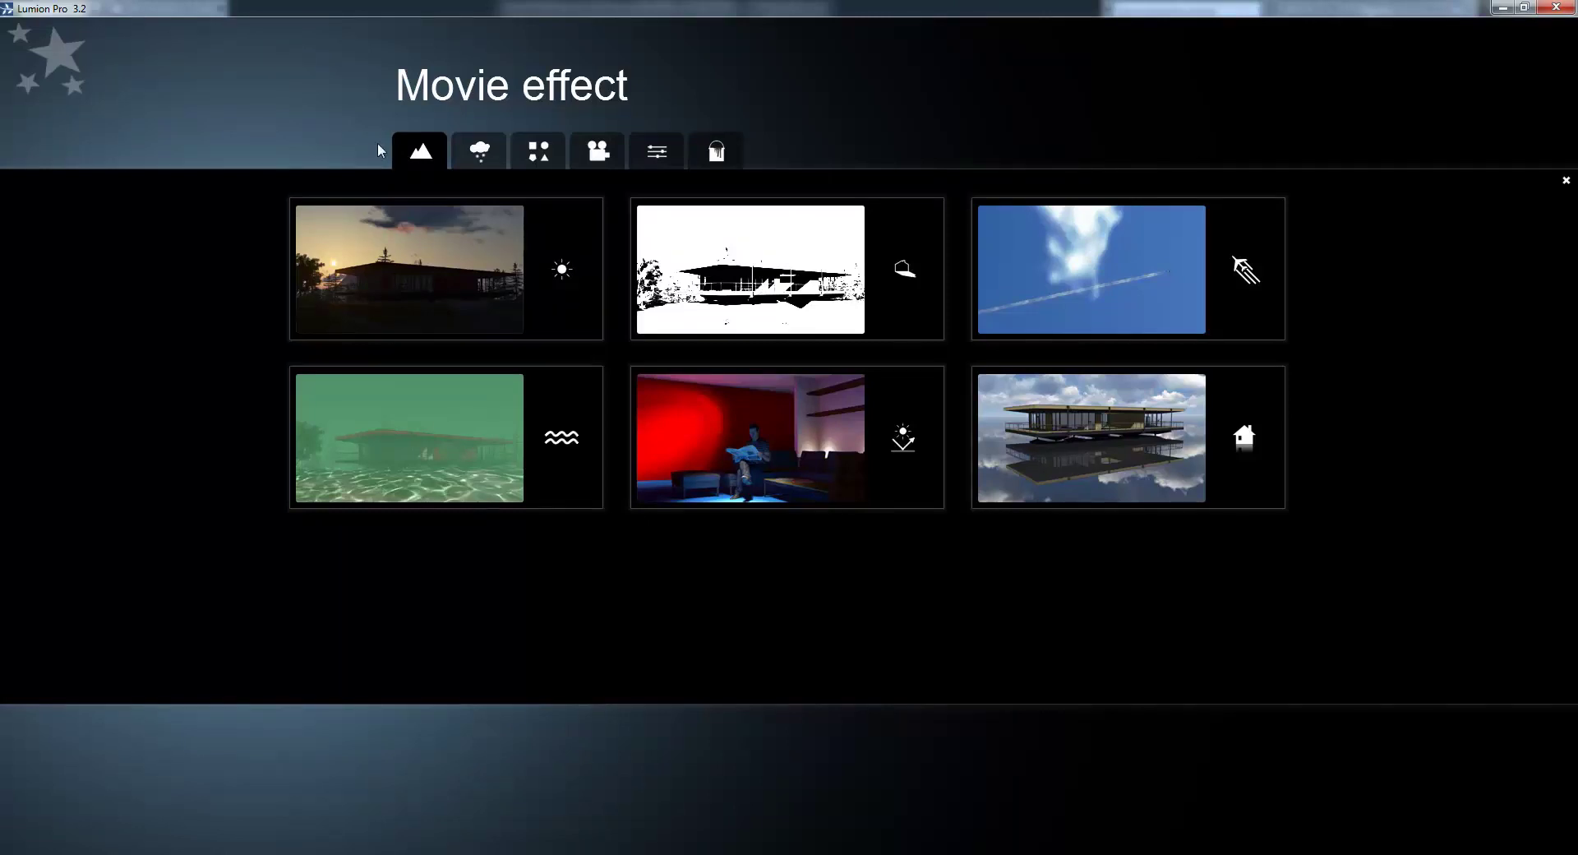
click(477, 156)
click(544, 152)
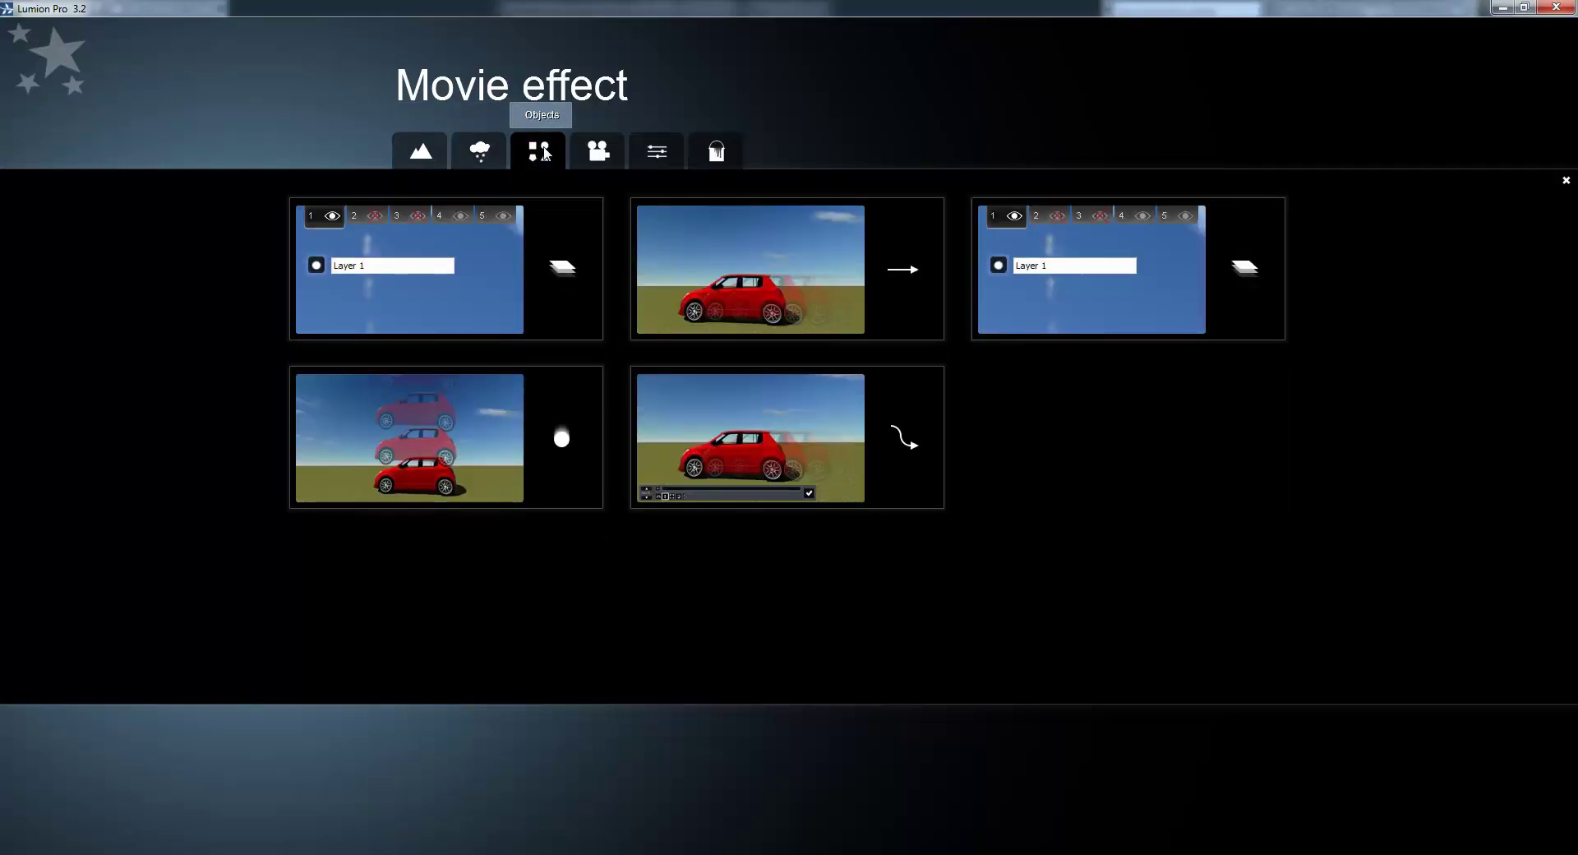
click(597, 153)
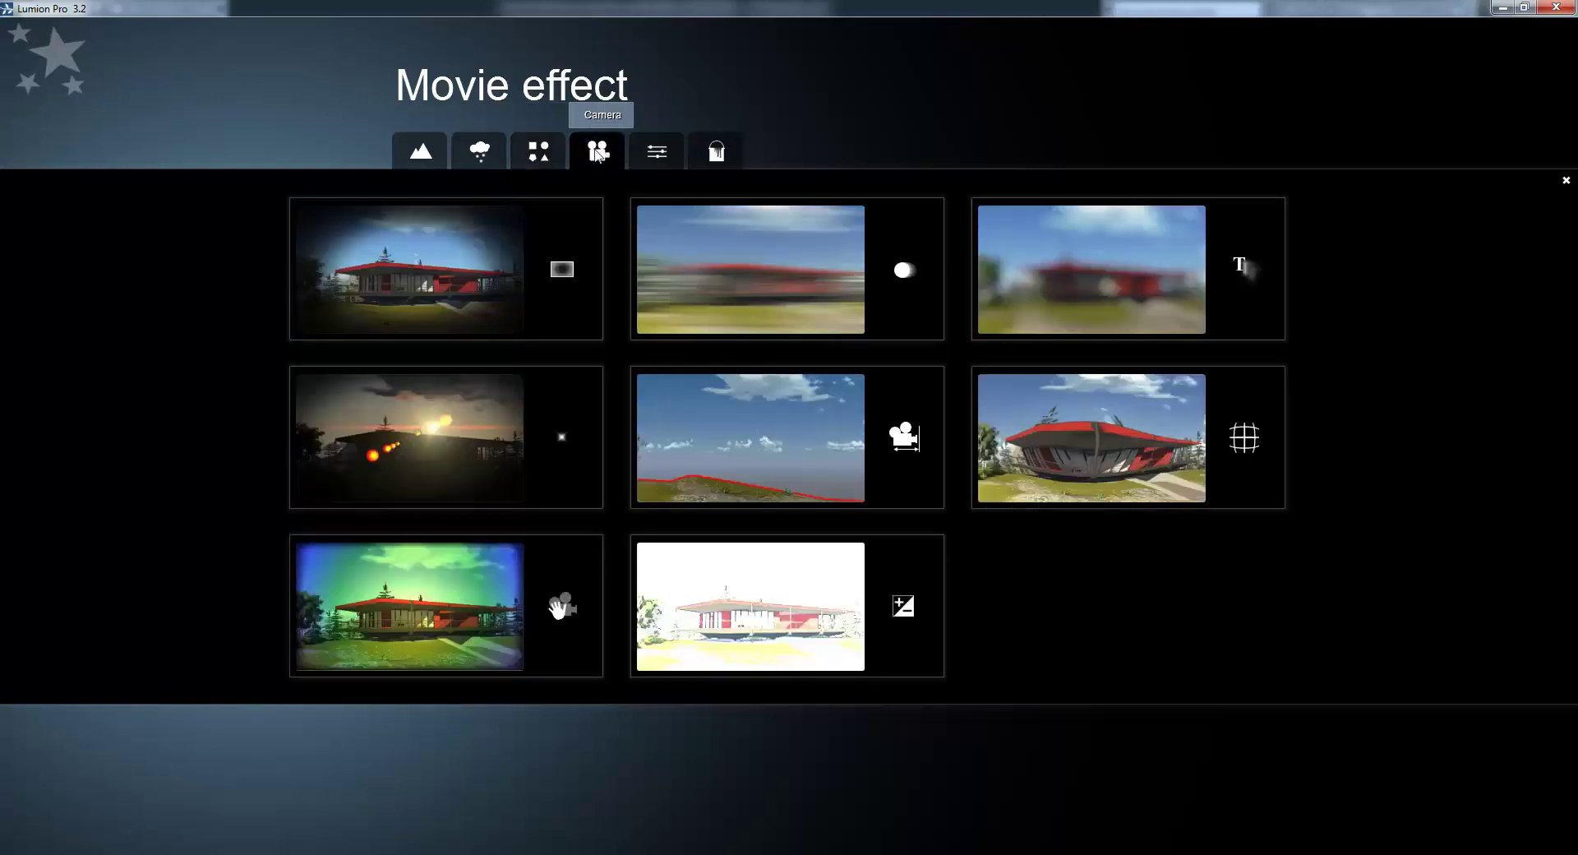
click(658, 155)
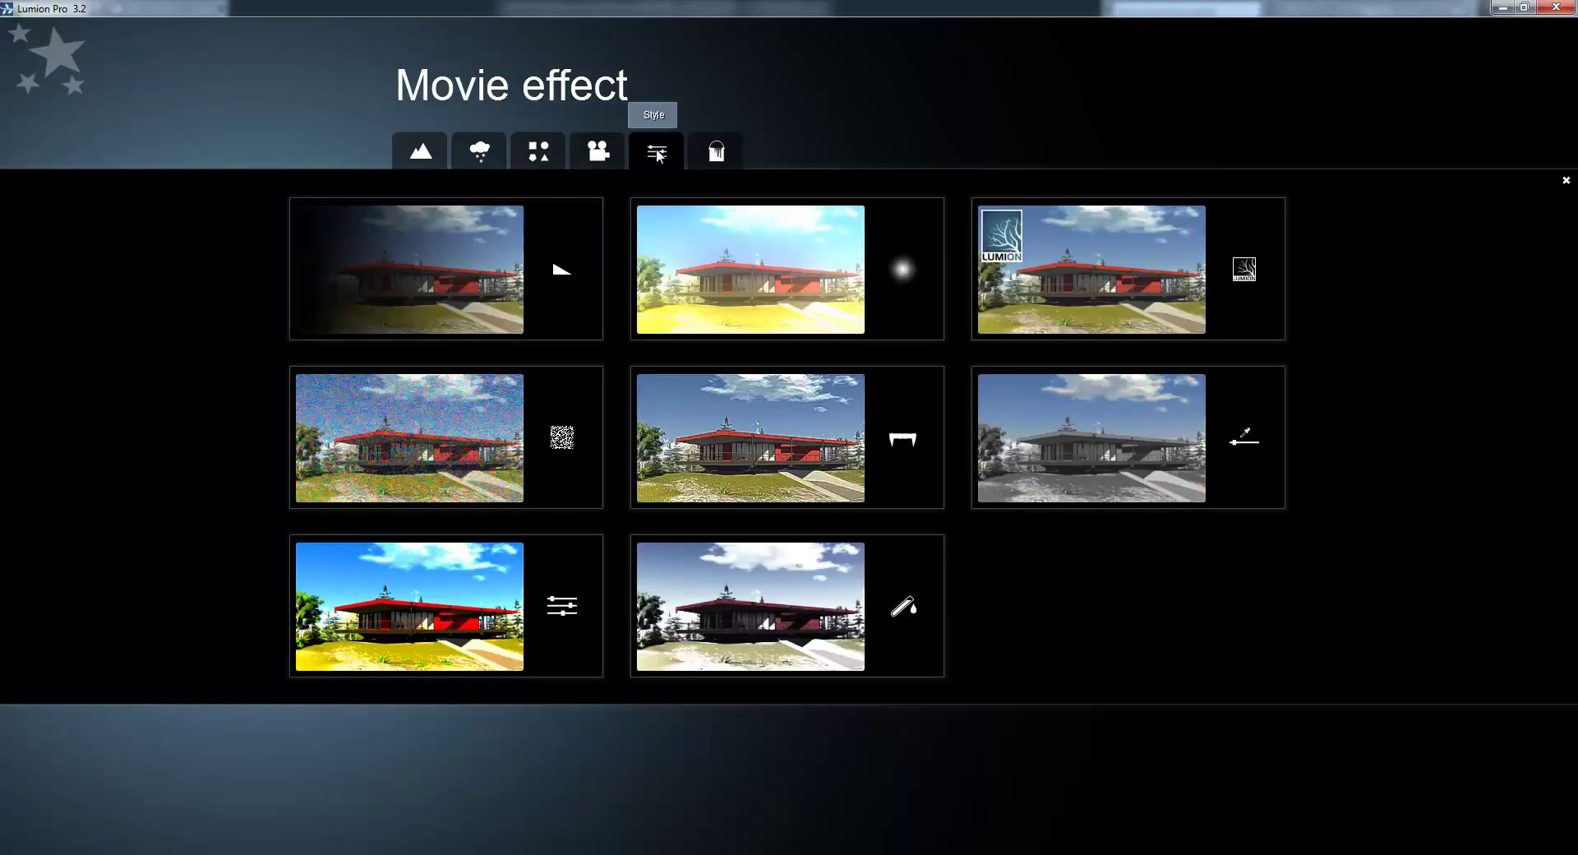
click(487, 240)
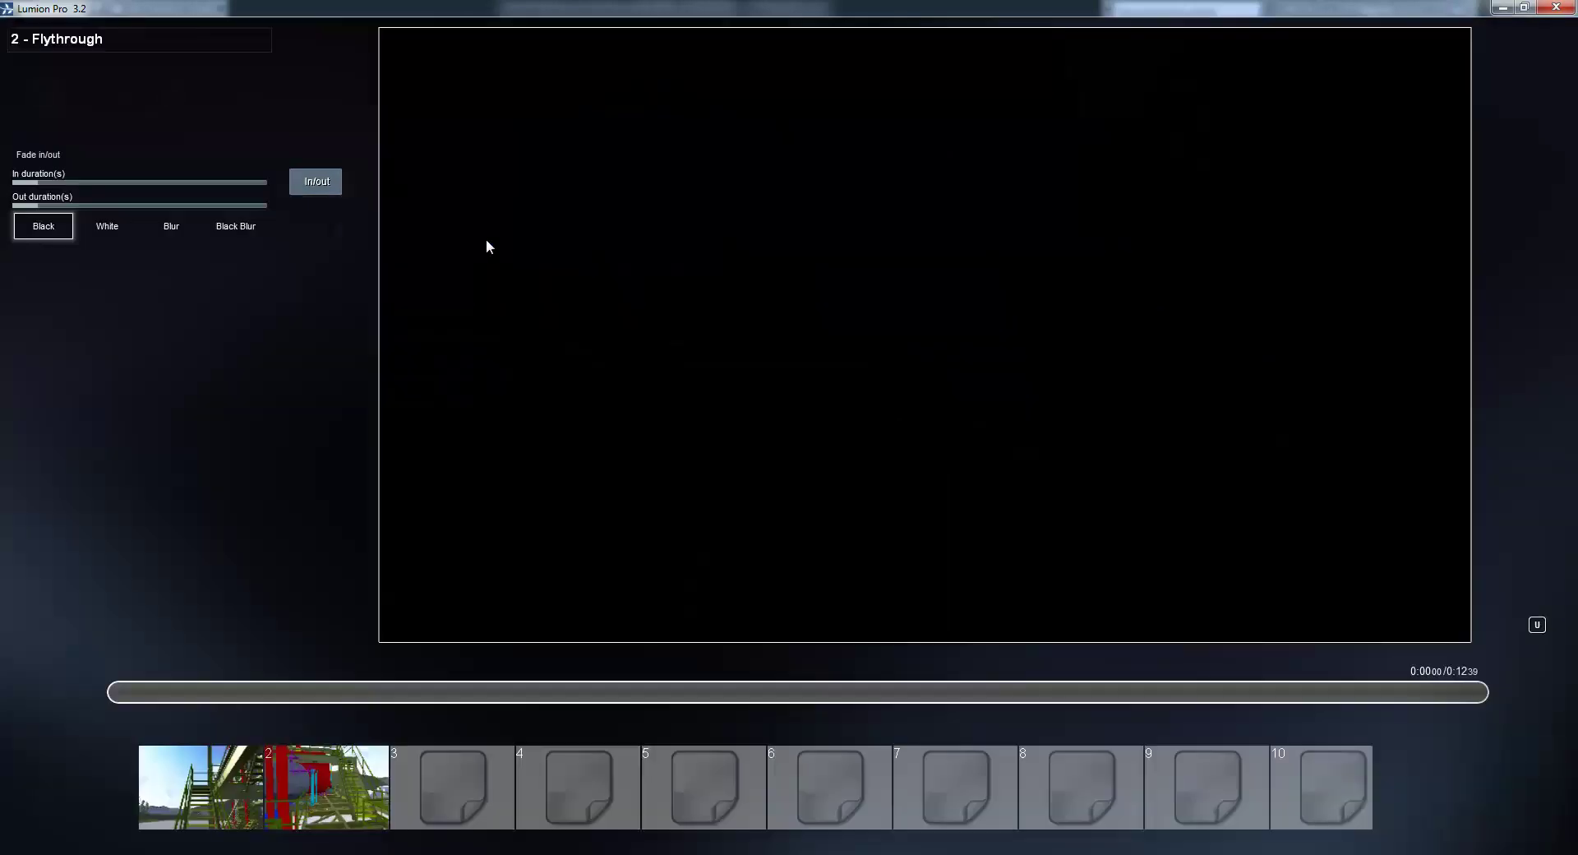
Step: Add the same black Fade in/out effect to the first flythrough clip
click(205, 771)
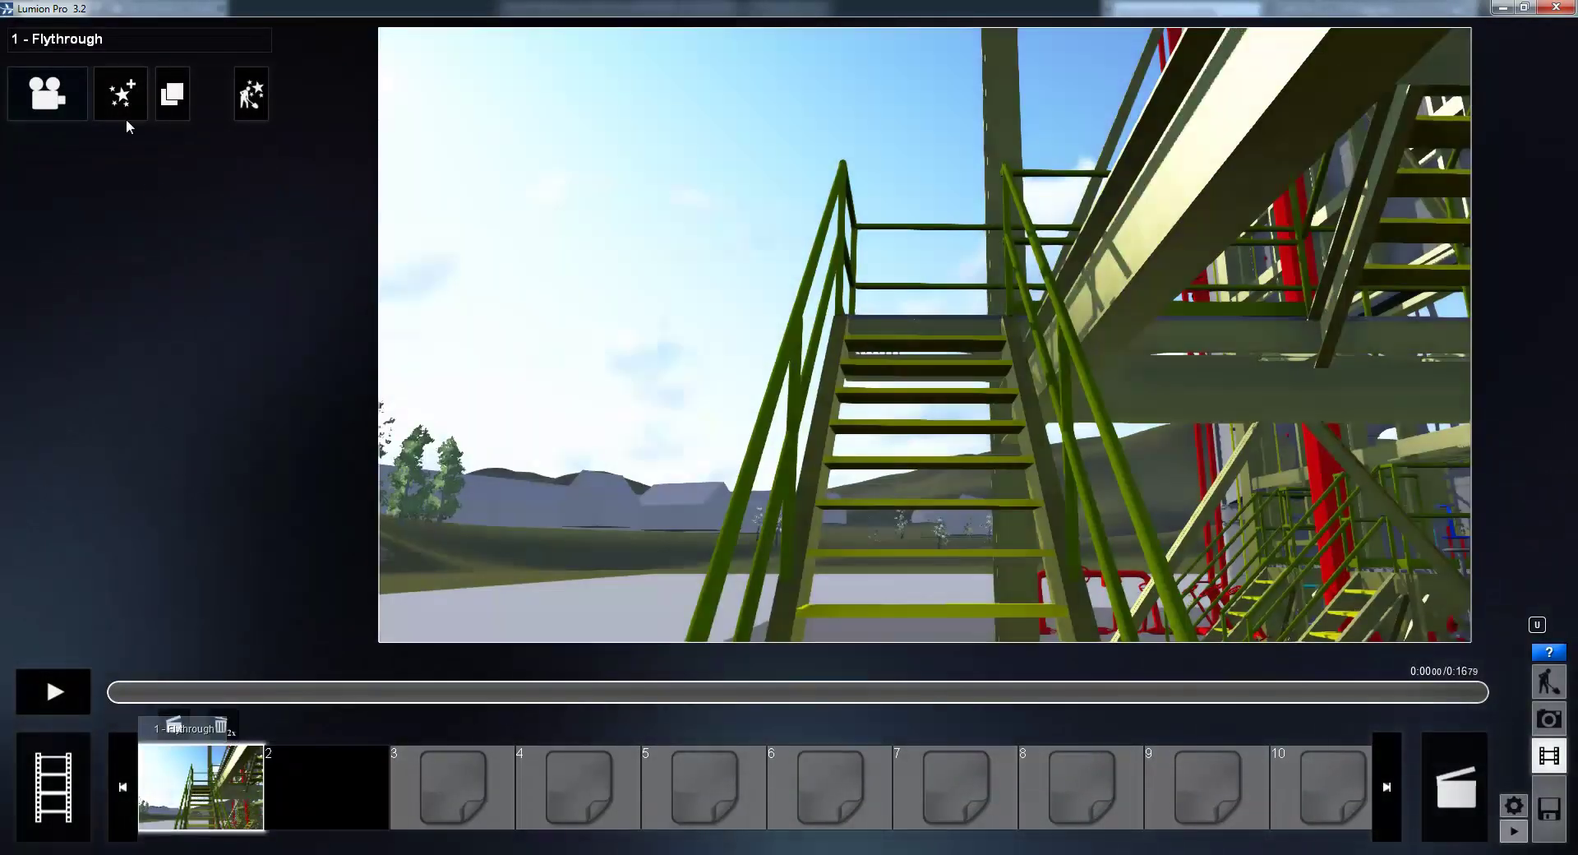
click(123, 95)
click(421, 292)
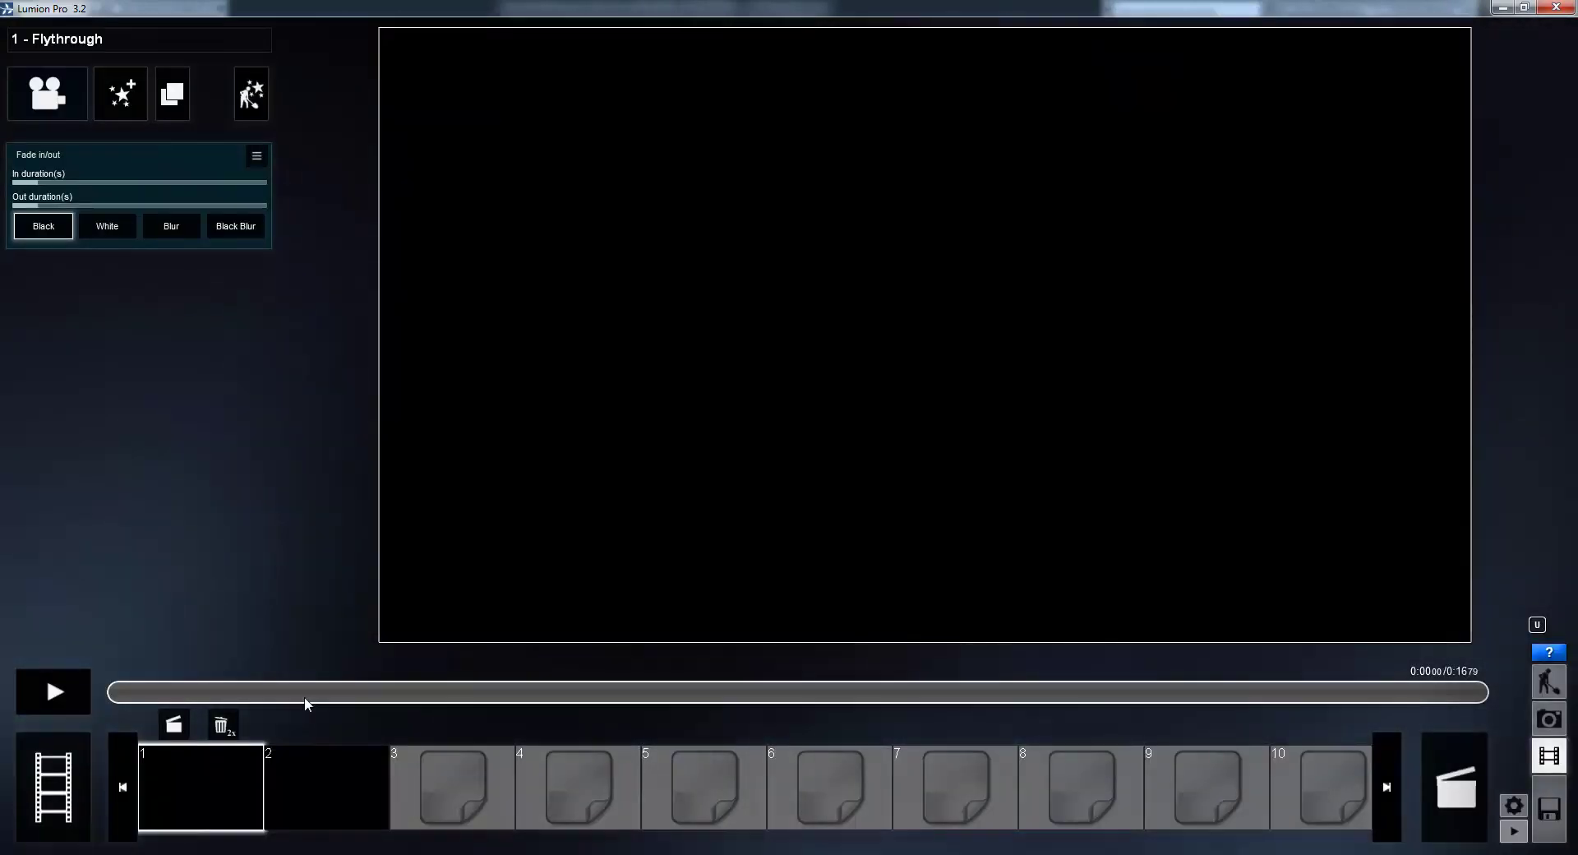
Step: Shift the two flythrough clips to slots 3 and 2 and insert the image Lumion Top Screen_Navisworks.jpg in slot 1
drag(323, 771, 469, 776)
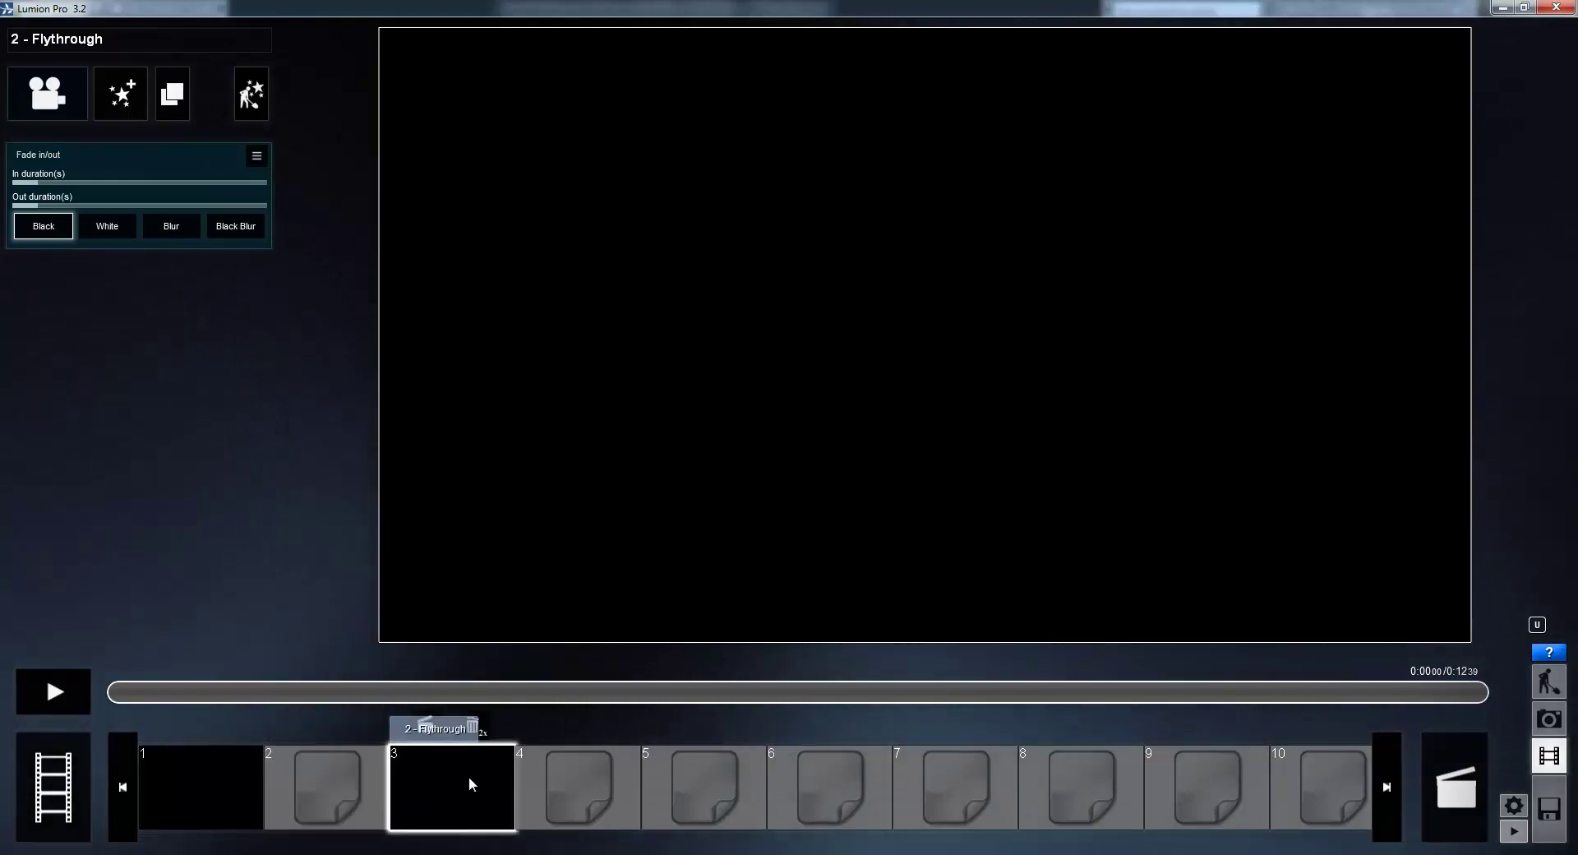
drag(215, 783, 329, 785)
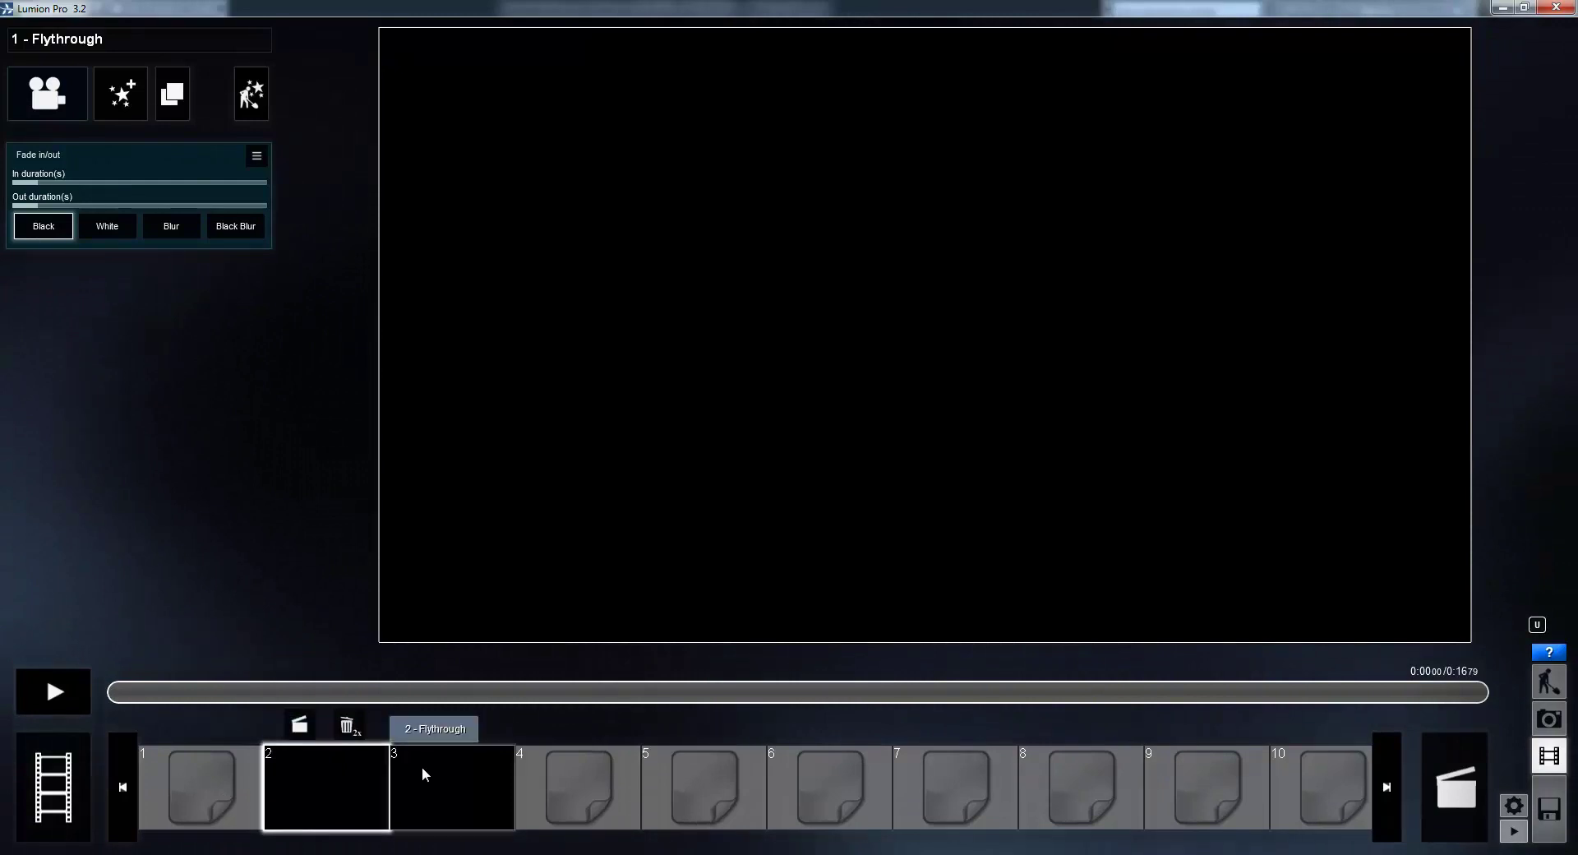
click(200, 788)
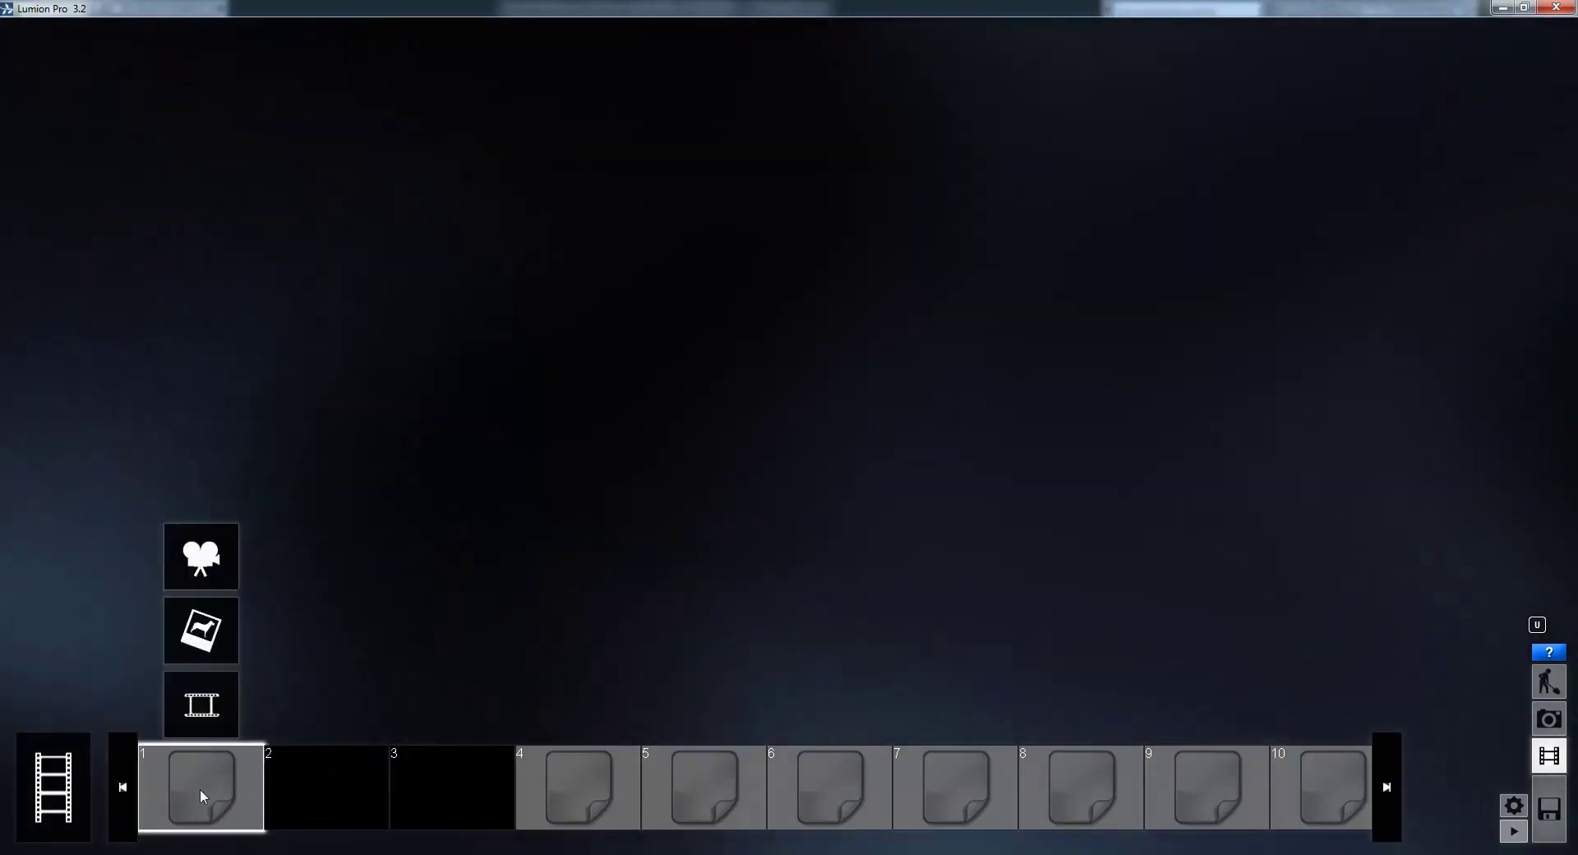
click(209, 638)
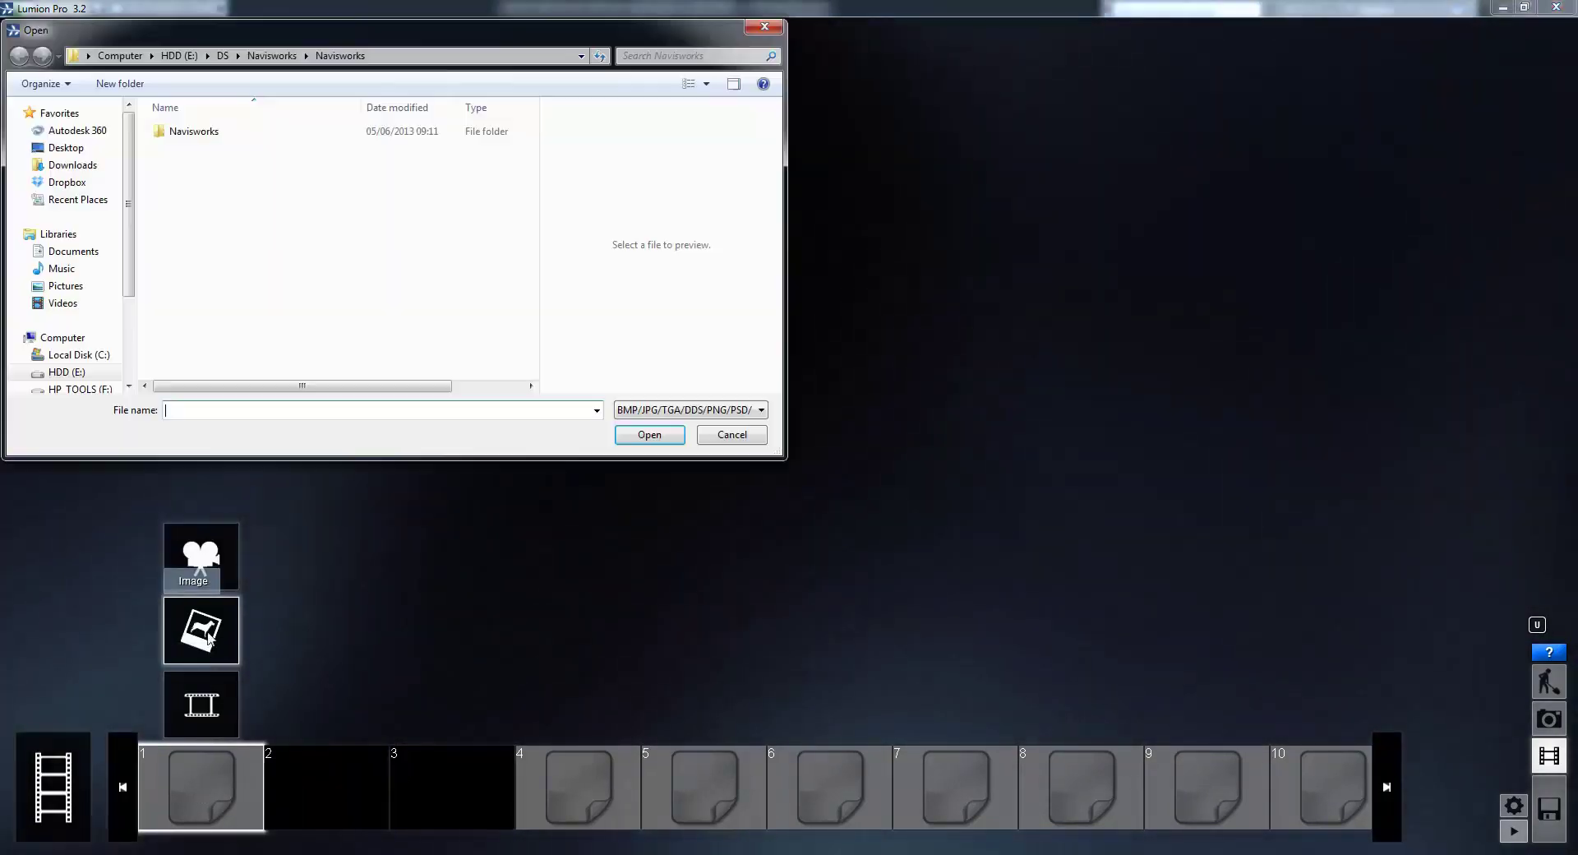
click(67, 148)
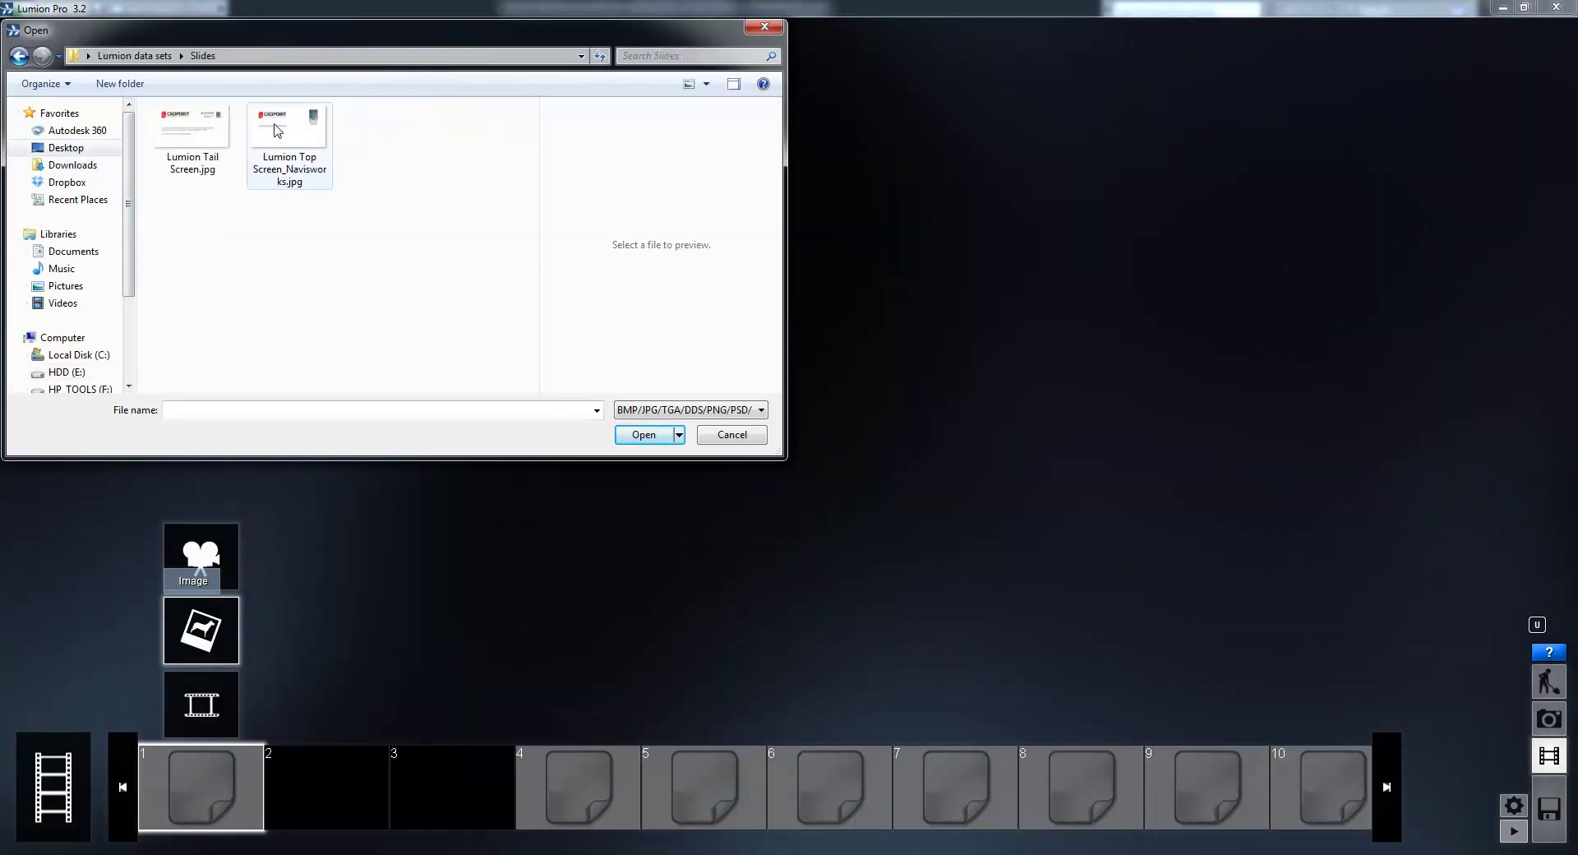
click(277, 130)
click(644, 434)
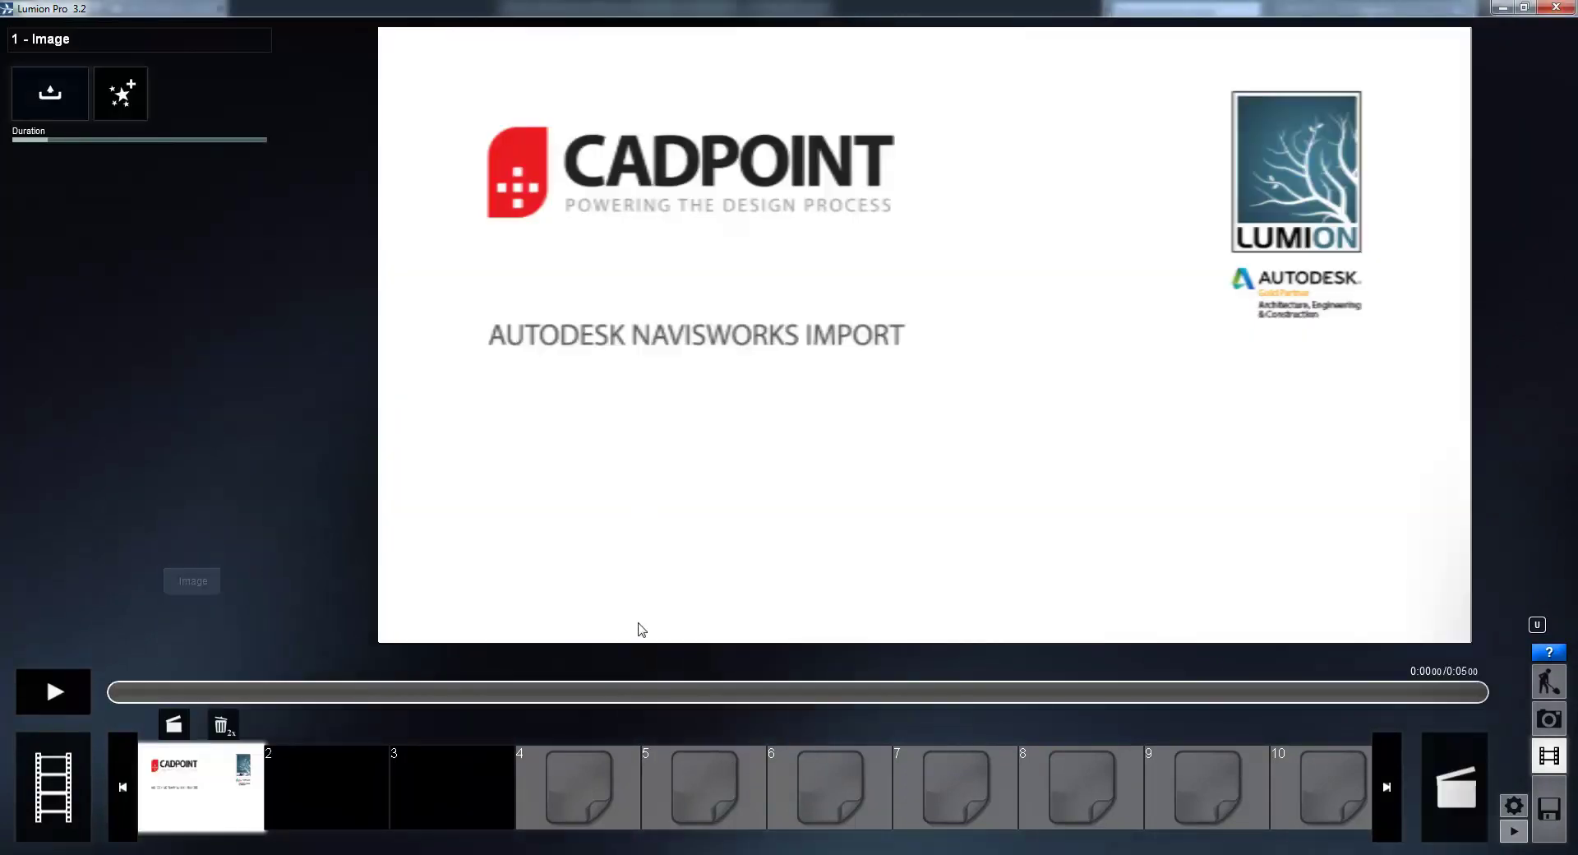
Step: Insert the image Lumion Tail Screen.jpg as the closing clip in slot 4 and show the entire movie
click(593, 766)
click(602, 642)
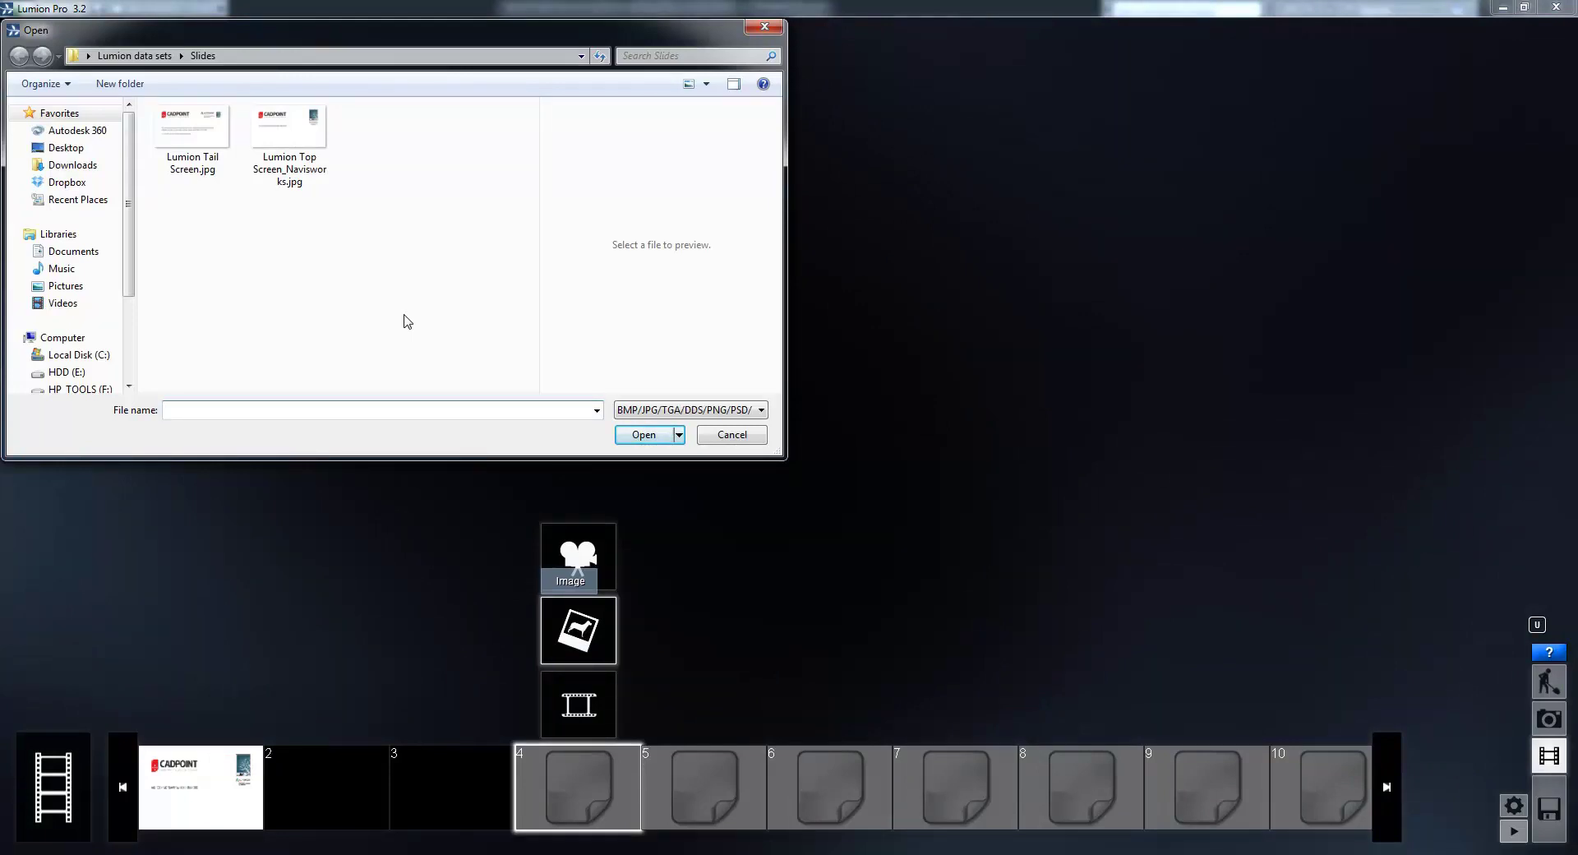
click(636, 436)
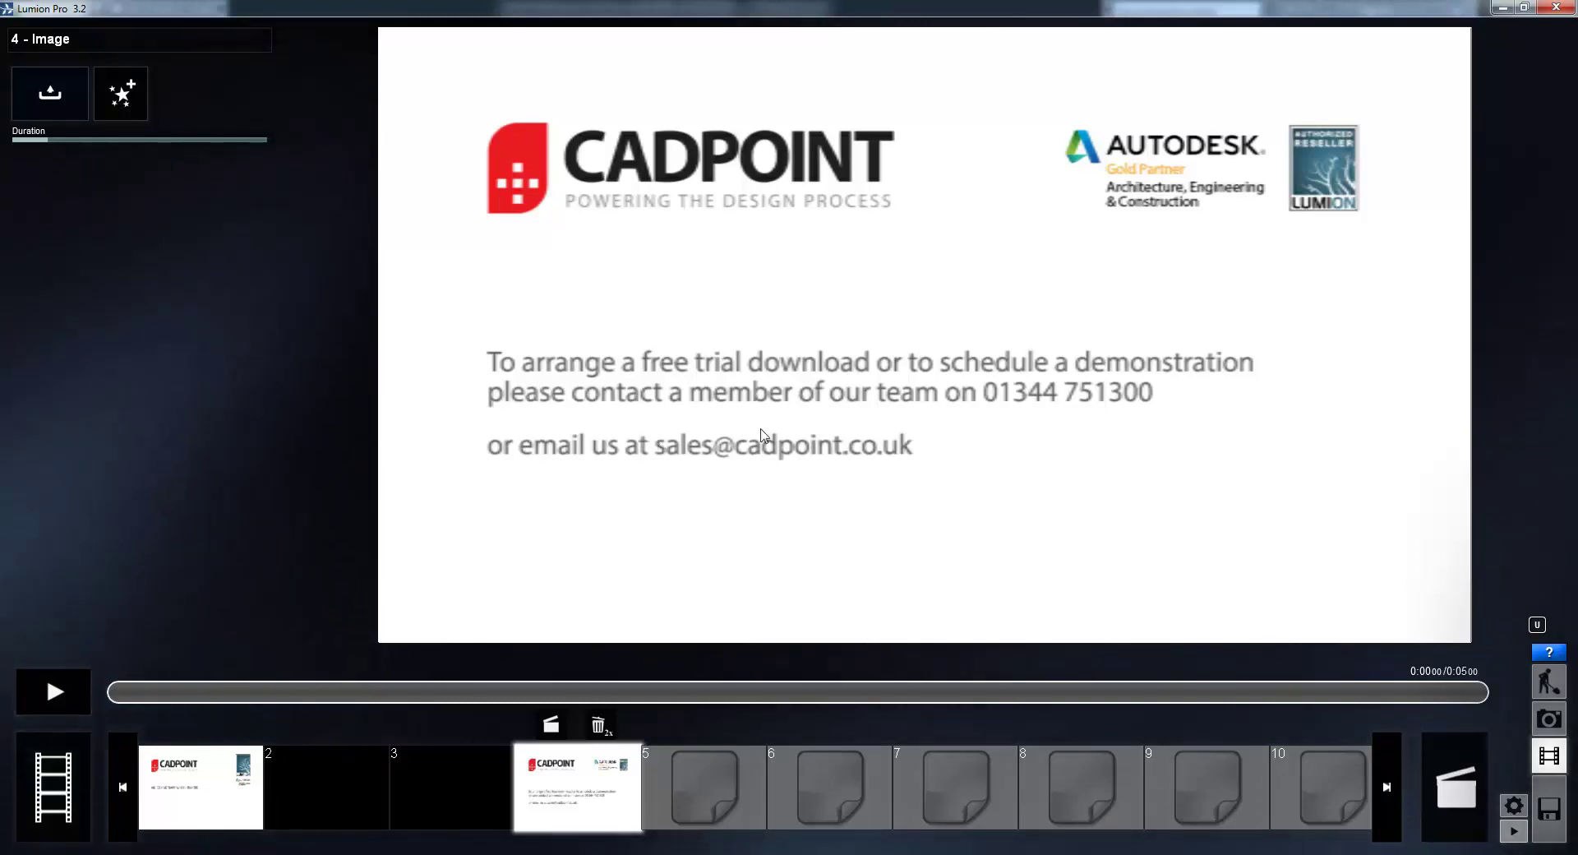
click(64, 791)
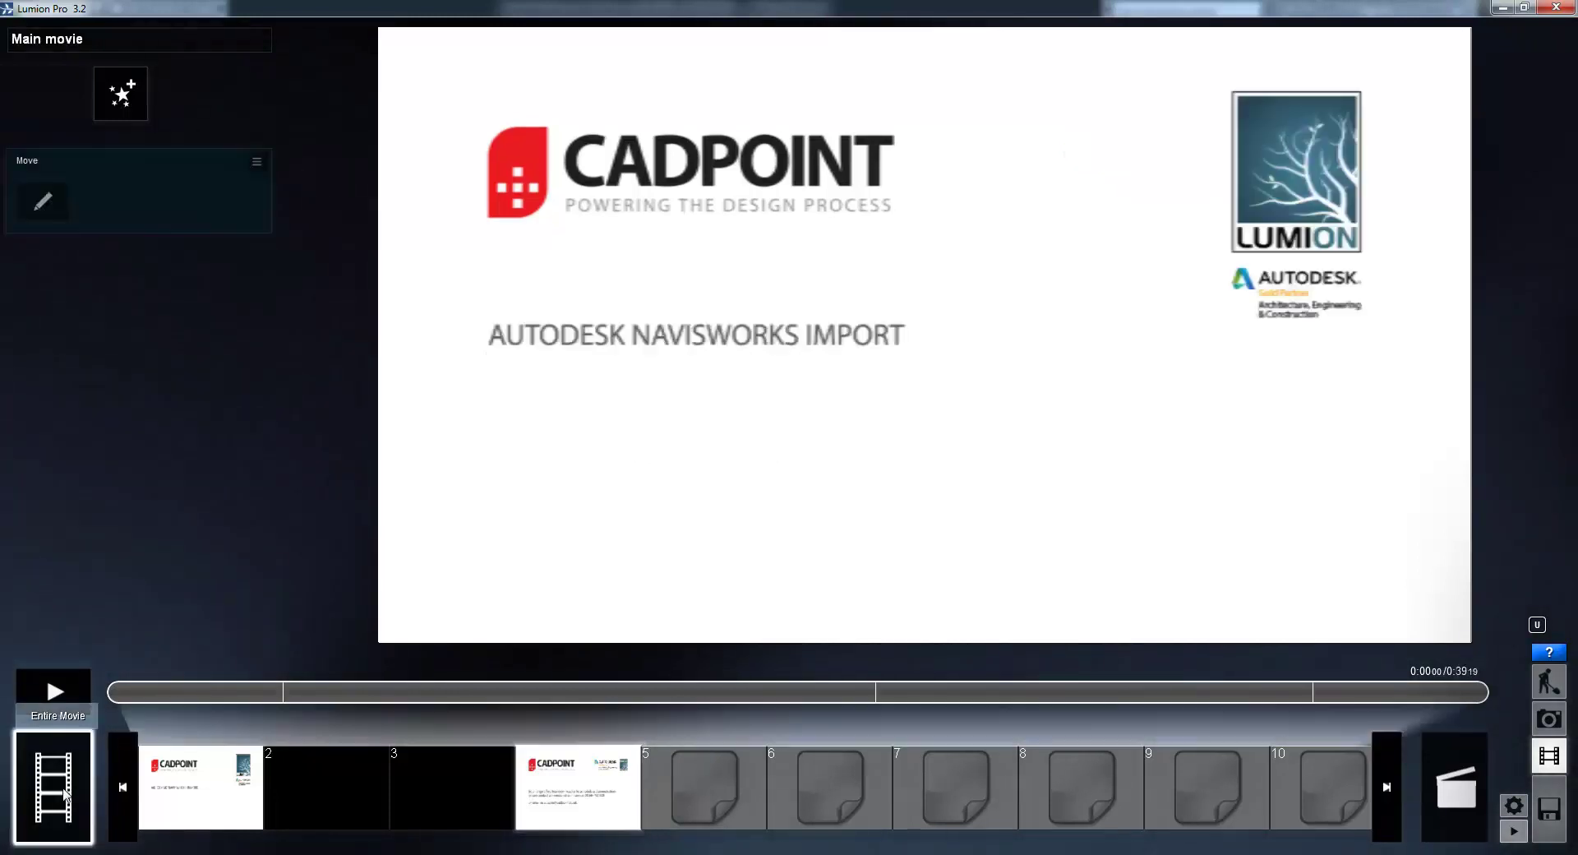